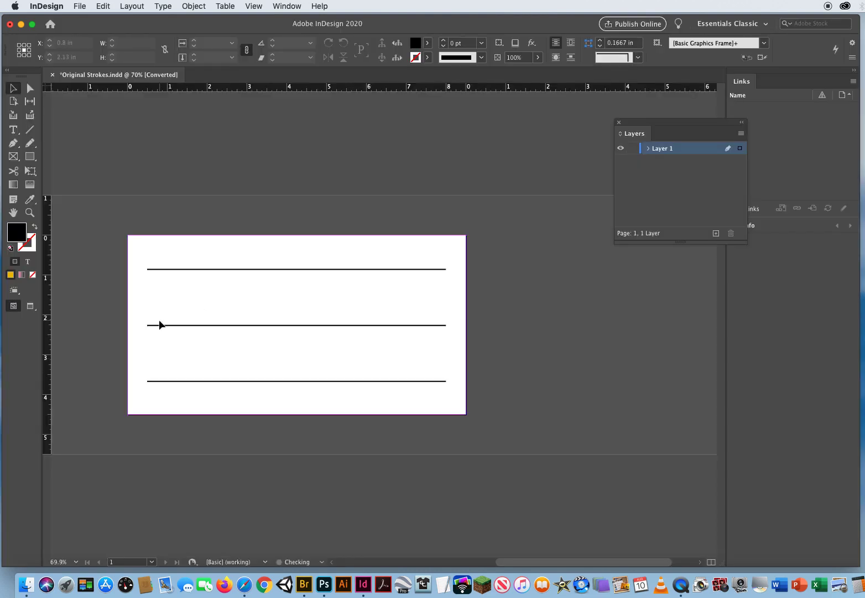
# Display the Stroke panel and place it beside the page, beneath the Layers panel.
pyautogui.click(30, 212)
pyautogui.click(309, 330)
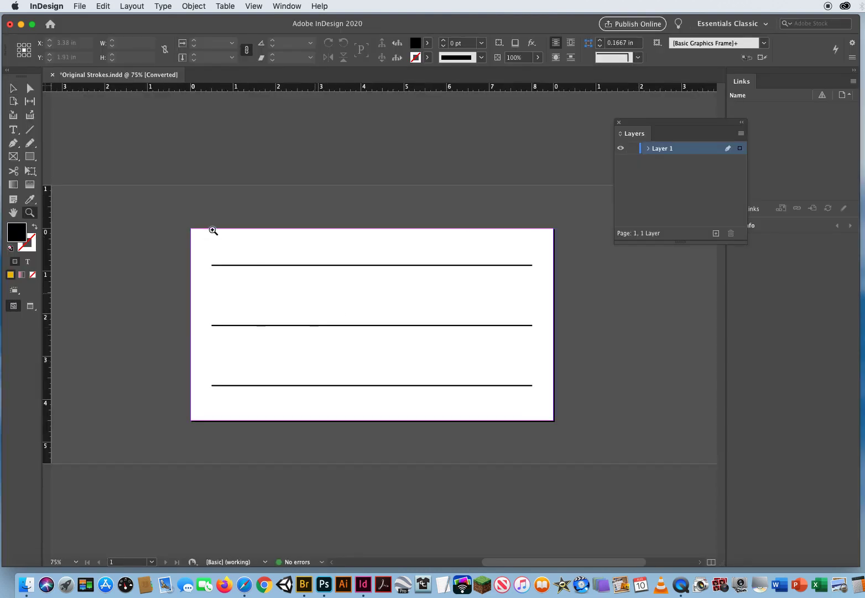
pyautogui.click(305, 315)
pyautogui.hscroll(3, 321, 299)
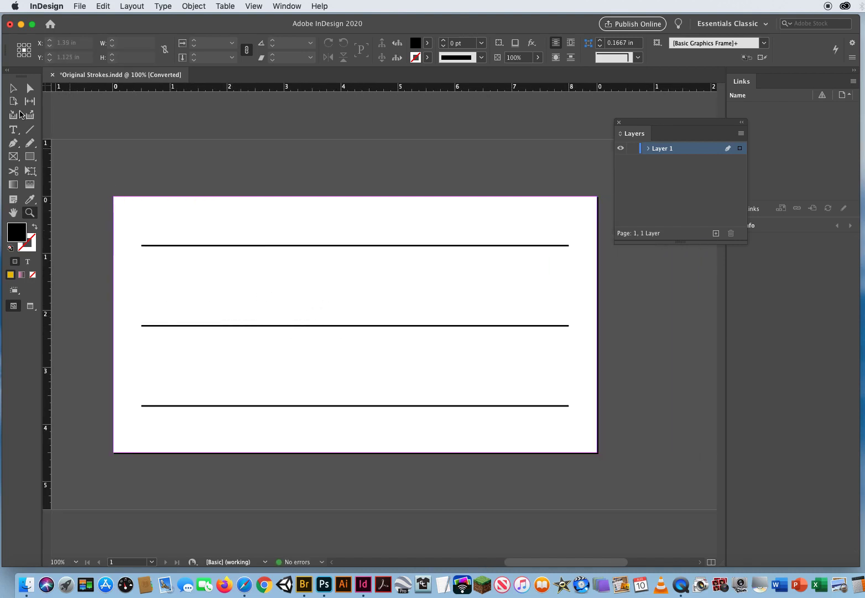
pyautogui.click(13, 88)
pyautogui.moveTo(633, 124)
pyautogui.mouseDown()
pyautogui.moveTo(614, 129)
pyautogui.moveTo(636, 142)
pyautogui.mouseUp()
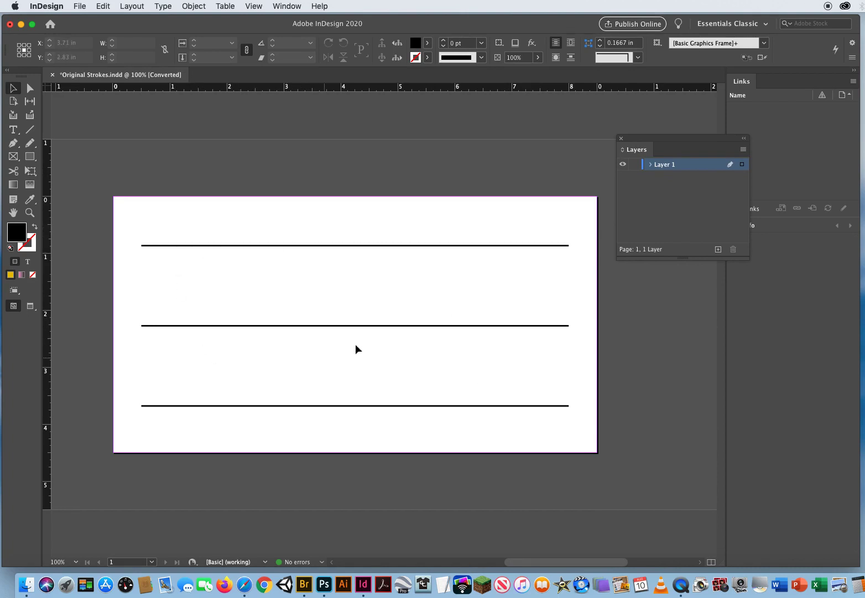
pyautogui.click(287, 6)
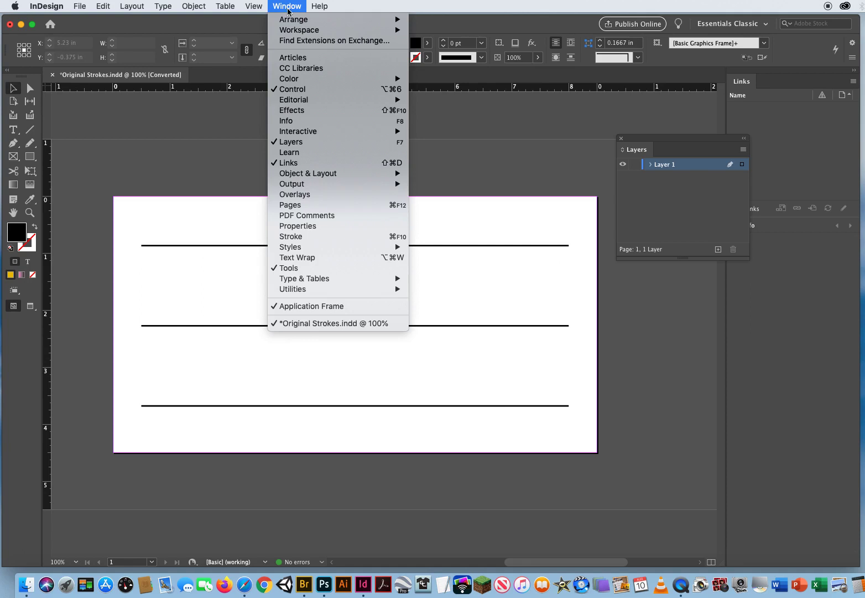
pyautogui.click(309, 242)
pyautogui.moveTo(628, 127)
pyautogui.mouseDown()
pyautogui.moveTo(497, 170)
pyautogui.moveTo(430, 170)
pyautogui.moveTo(692, 303)
pyautogui.moveTo(724, 289)
pyautogui.moveTo(699, 282)
pyautogui.moveTo(647, 287)
pyautogui.moveTo(670, 285)
pyautogui.mouseUp()
# Change the top line's end caps to round, then try projecting caps before returning to round.
pyautogui.moveTo(281, 216); pyautogui.dragTo(366, 257)
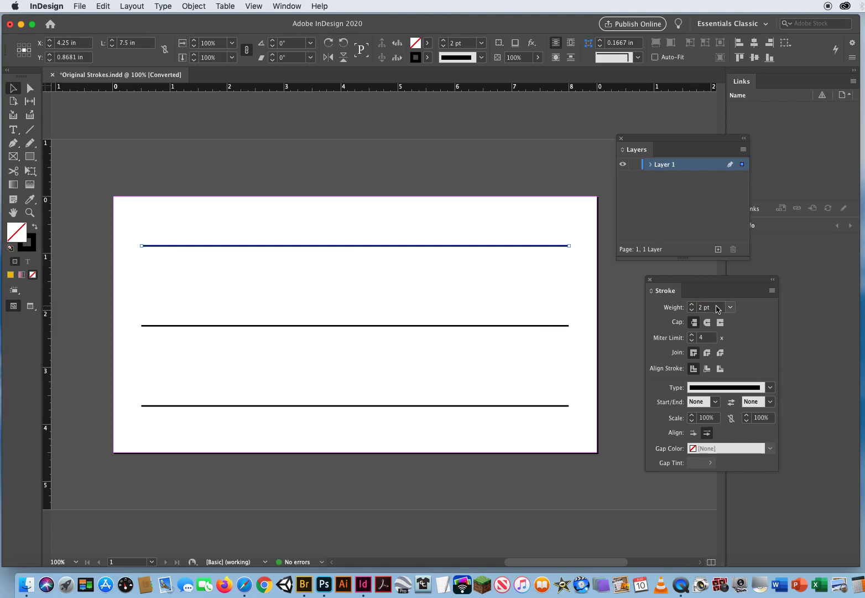
pyautogui.moveTo(717, 307); pyautogui.dragTo(646, 310)
pyautogui.click(30, 212)
pyautogui.moveTo(129, 233); pyautogui.dragTo(151, 250)
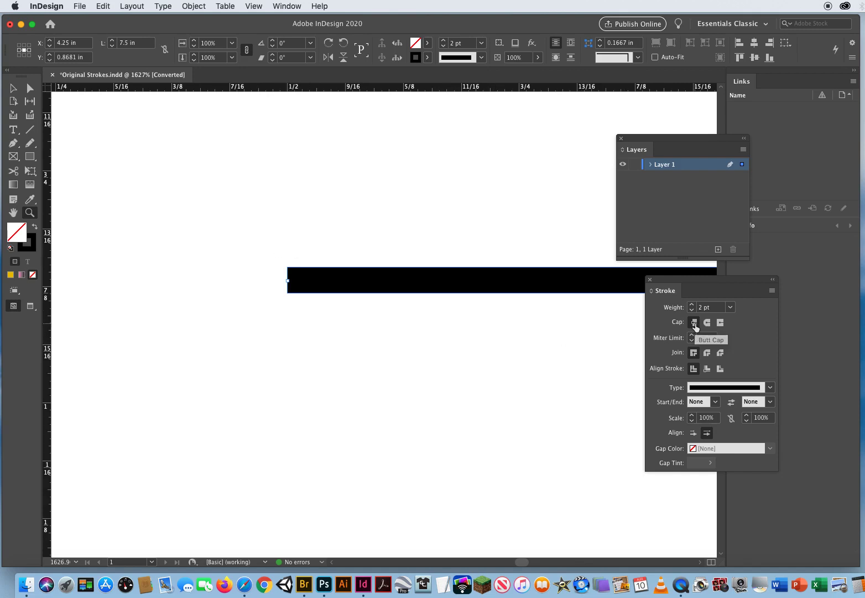
pyautogui.click(12, 88)
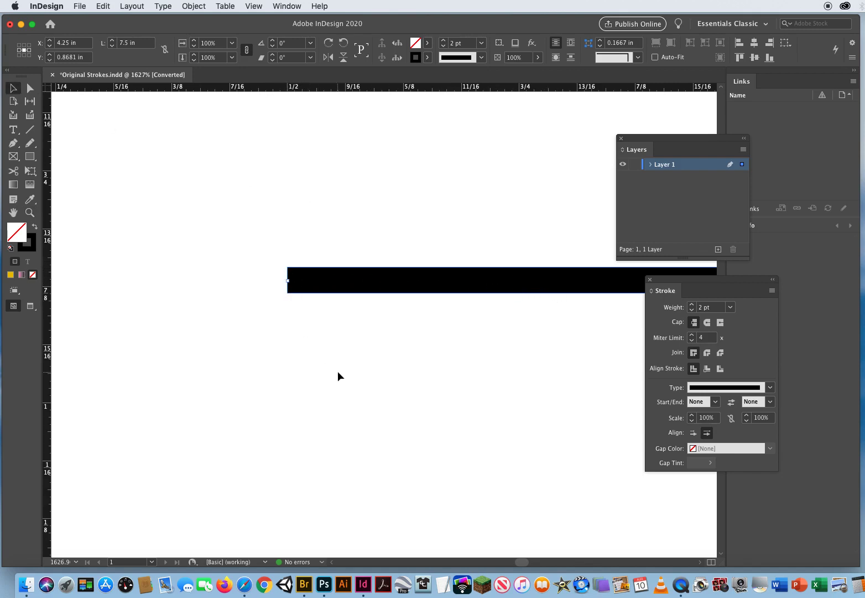
pyautogui.click(708, 322)
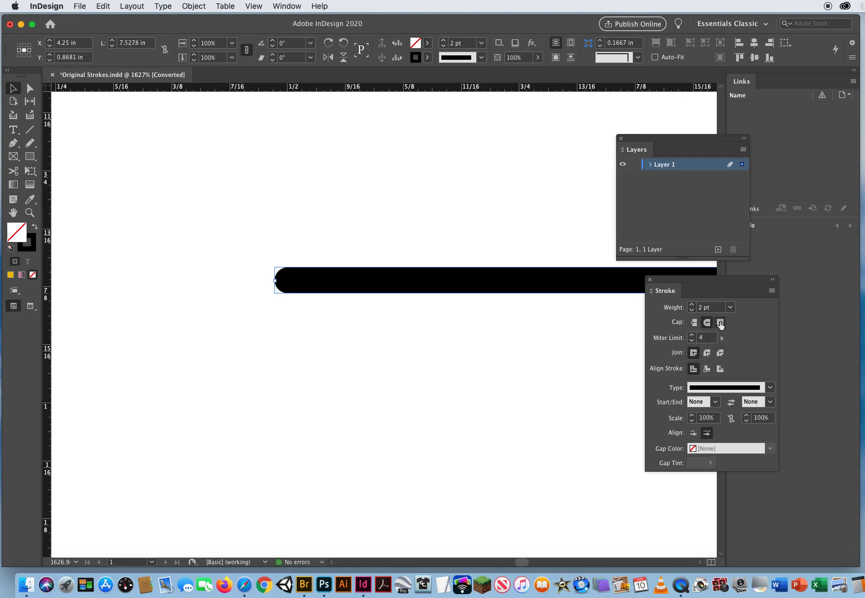
pyautogui.click(721, 323)
pyautogui.click(707, 323)
# Draw an open zigzag path with four peaks above the top line using the Pen tool, about 1.05 in wide.
pyautogui.click(29, 214)
pyautogui.press('super+minus')
pyautogui.press('super+minus')
pyautogui.press('super+minus')
pyautogui.moveTo(421, 335); pyautogui.dragTo(219, 370)
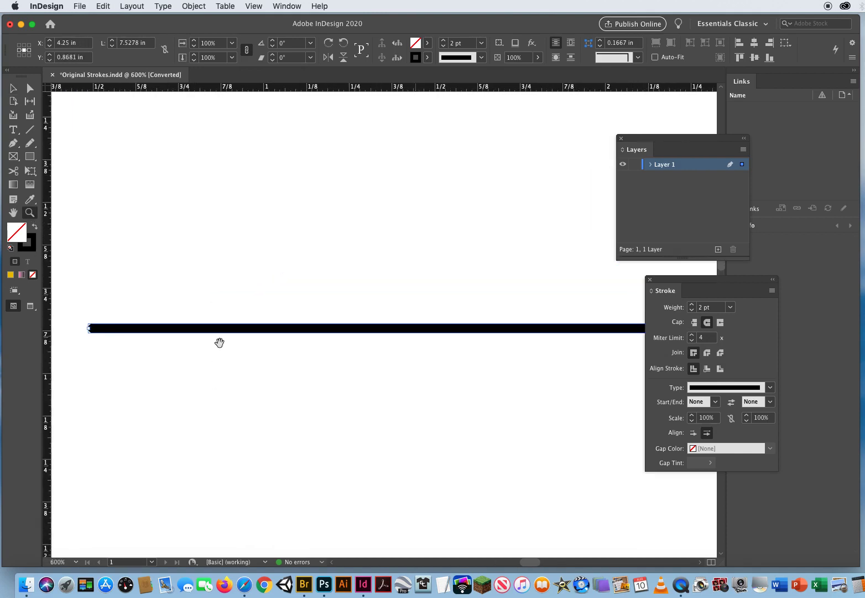
pyautogui.click(17, 141)
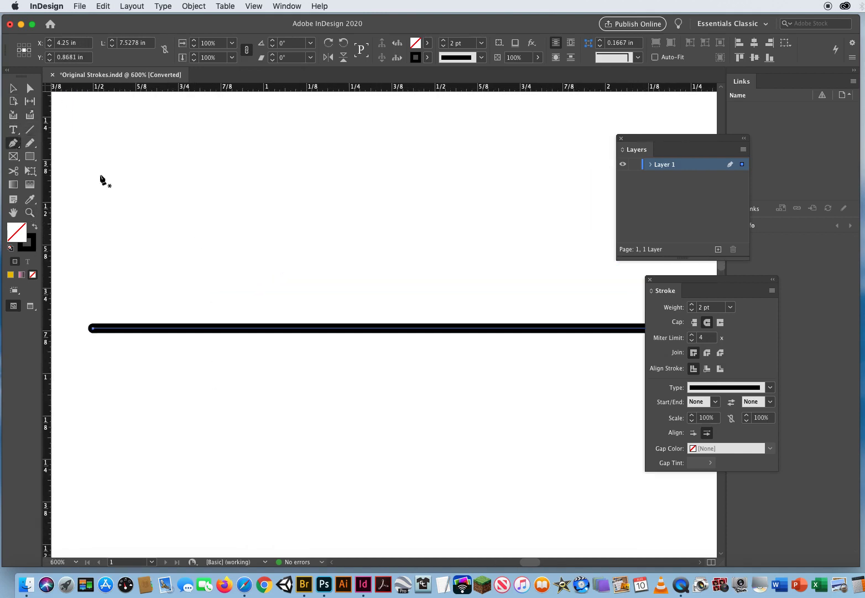
pyautogui.click(170, 257)
pyautogui.click(220, 173)
pyautogui.click(277, 260)
pyautogui.click(322, 170)
pyautogui.click(392, 260)
pyautogui.click(435, 173)
pyautogui.click(469, 264)
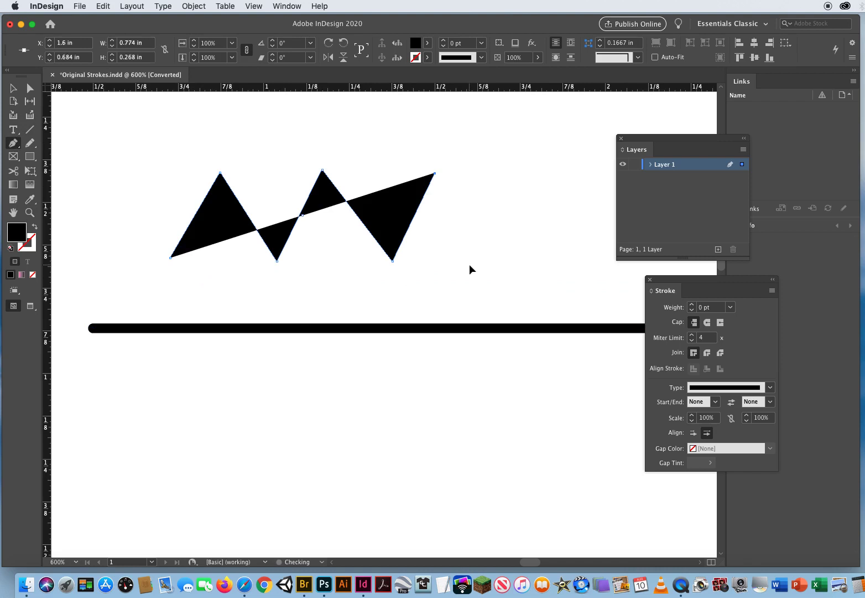
pyautogui.click(496, 137)
pyautogui.click(525, 265)
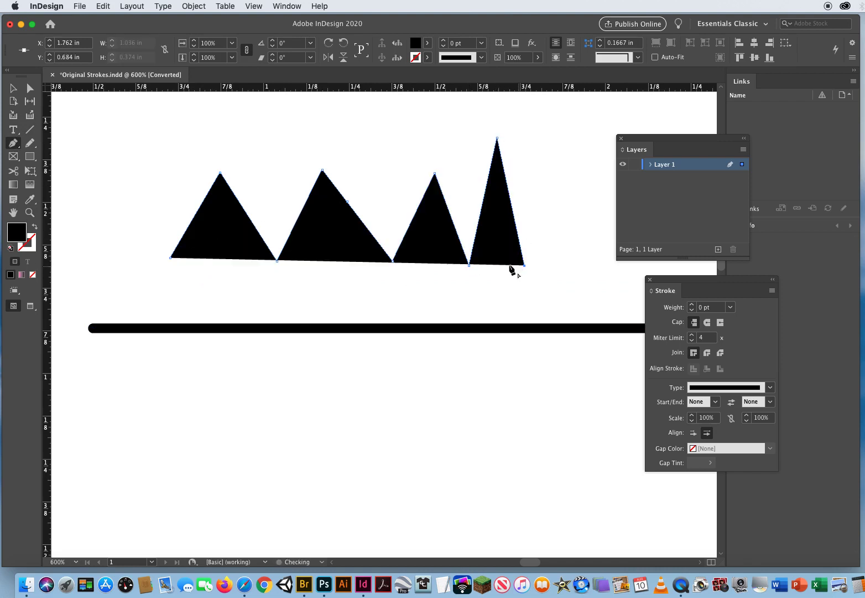
# Swap the zigzag's fill and stroke so only its outline is black, and set its stroke weight to 2 pt.
pyautogui.click(35, 230)
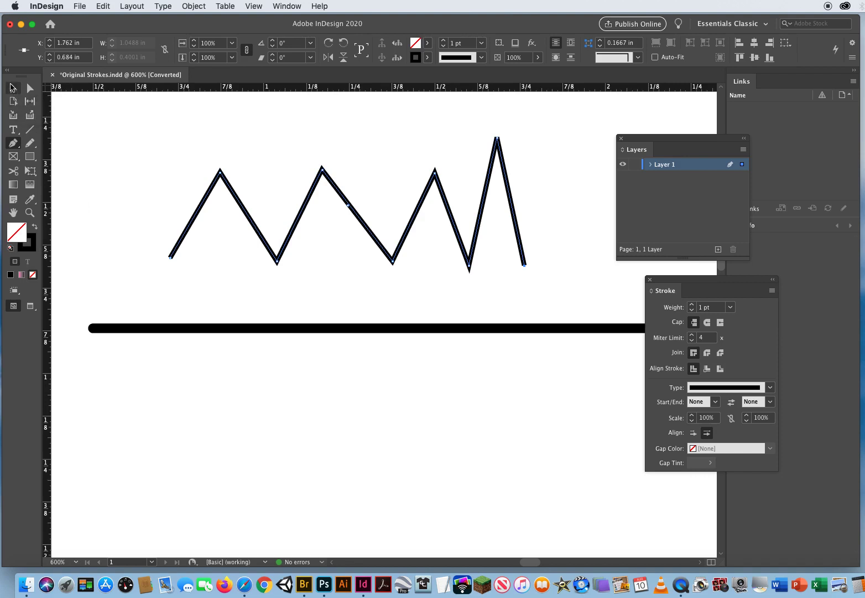
pyautogui.click(11, 87)
pyautogui.moveTo(137, 158); pyautogui.dragTo(458, 238)
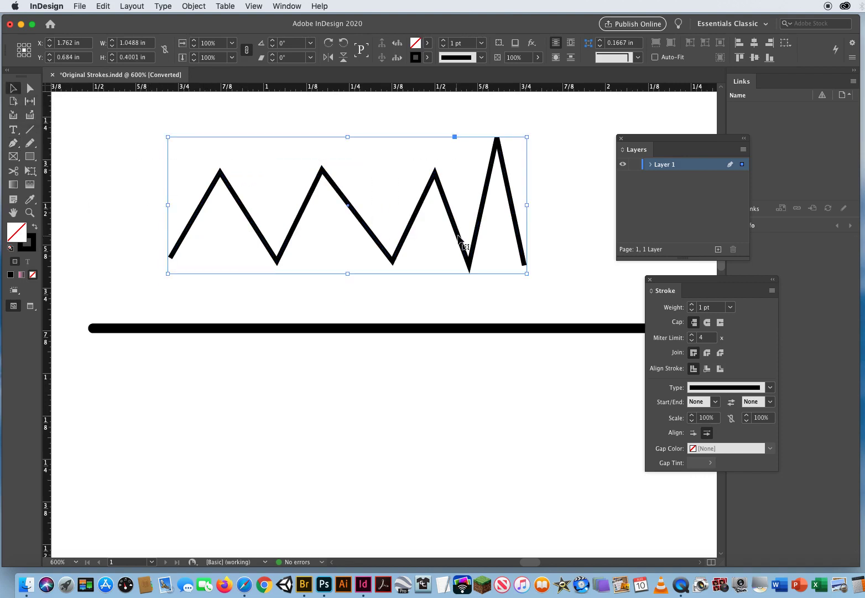
pyautogui.click(708, 306)
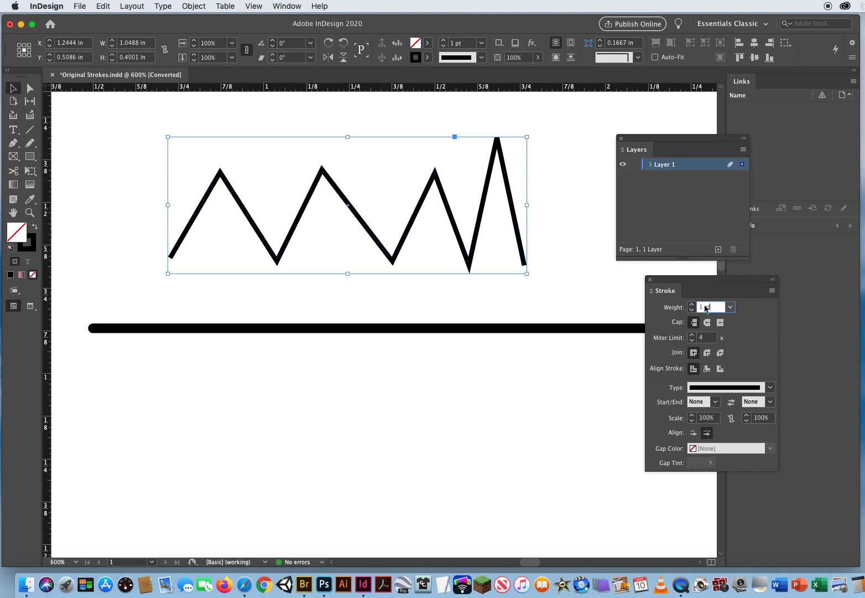
pyautogui.click(692, 305)
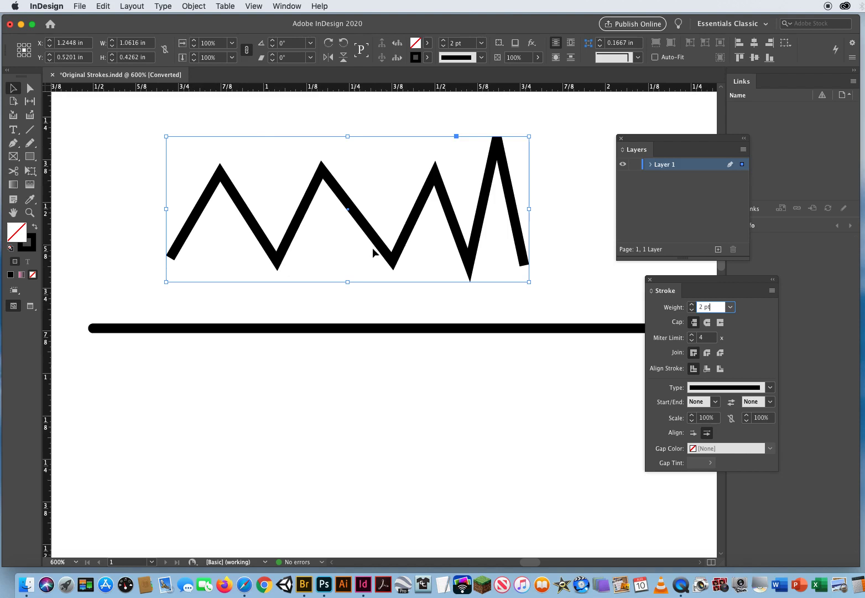
# Try round and bevel joins on the zigzag, apply round caps with round joins, and delete the path.
pyautogui.click(706, 353)
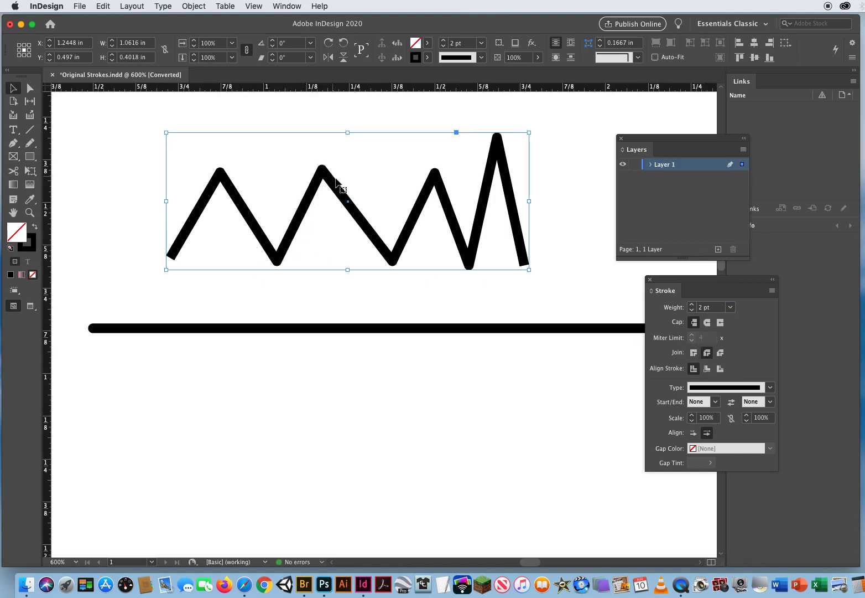
pyautogui.click(721, 353)
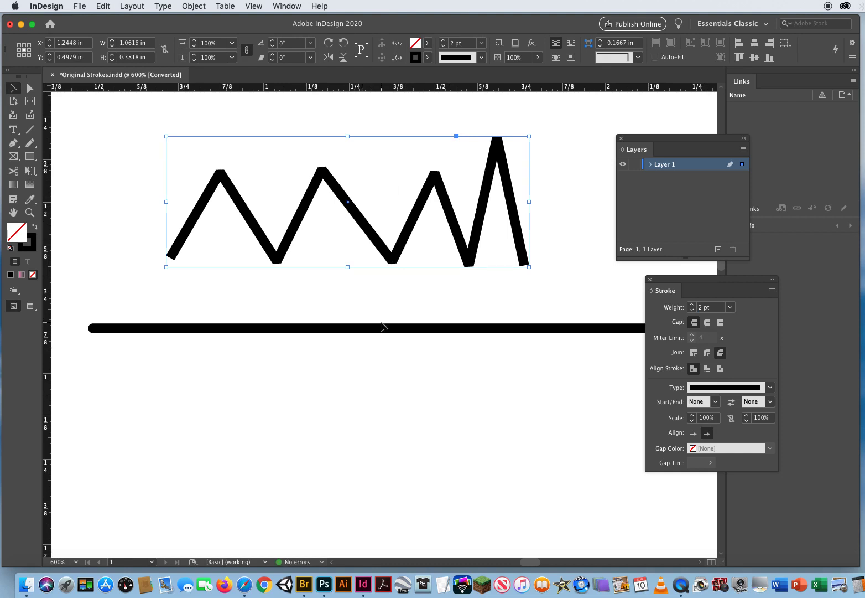
pyautogui.click(707, 323)
pyautogui.click(707, 353)
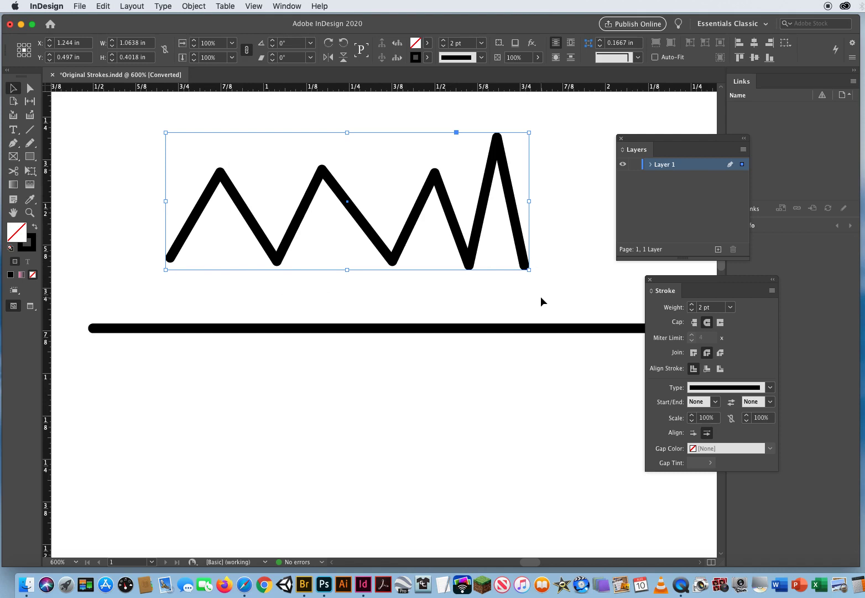
pyautogui.press('Delete')
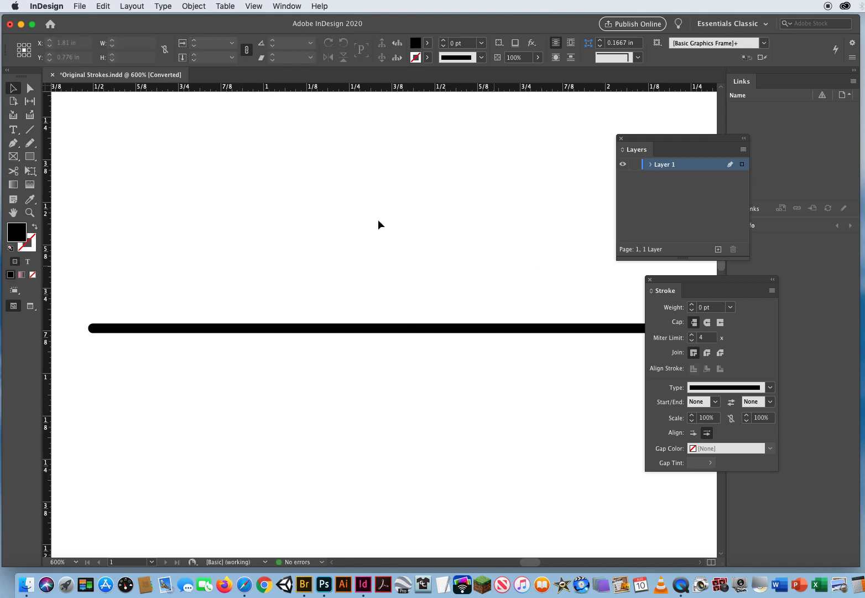
# Select the top line and rearrange the floating panels, with Layers off the page and Stroke closer to the line.
pyautogui.click(29, 213)
pyautogui.keyDown('alt'); pyautogui.click(429, 339); pyautogui.keyUp('alt')
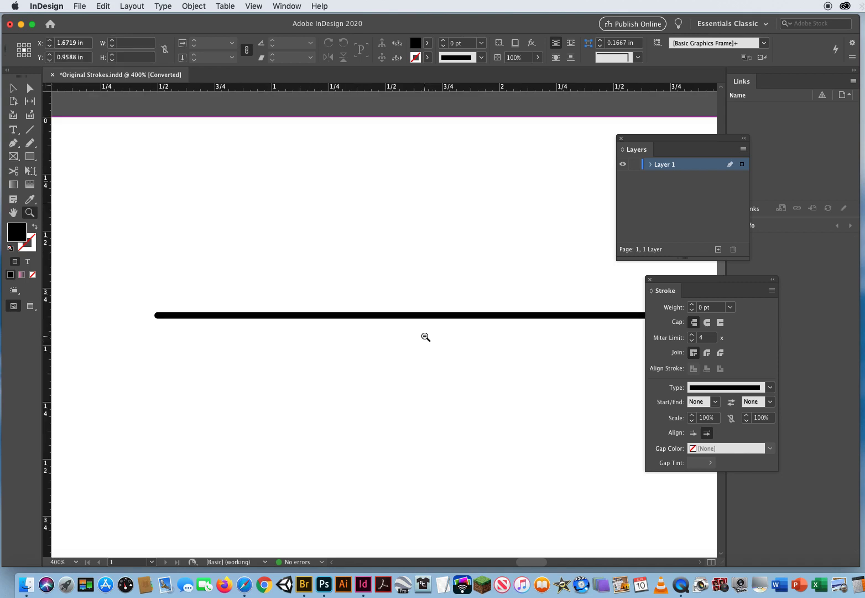
pyautogui.keyDown('alt'); pyautogui.click(422, 336); pyautogui.keyUp('alt')
pyautogui.keyDown('alt'); pyautogui.click(421, 336); pyautogui.keyUp('alt')
pyautogui.keyDown('alt'); pyautogui.click(483, 359); pyautogui.keyUp('alt')
pyautogui.moveTo(483, 359); pyautogui.dragTo(349, 331)
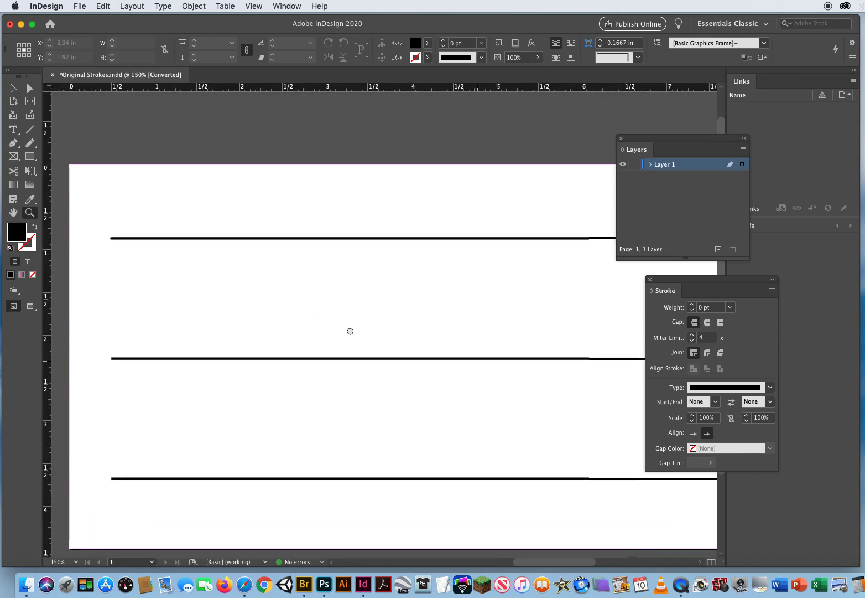
pyautogui.keyDown('alt'); pyautogui.click(487, 293); pyautogui.keyUp('alt')
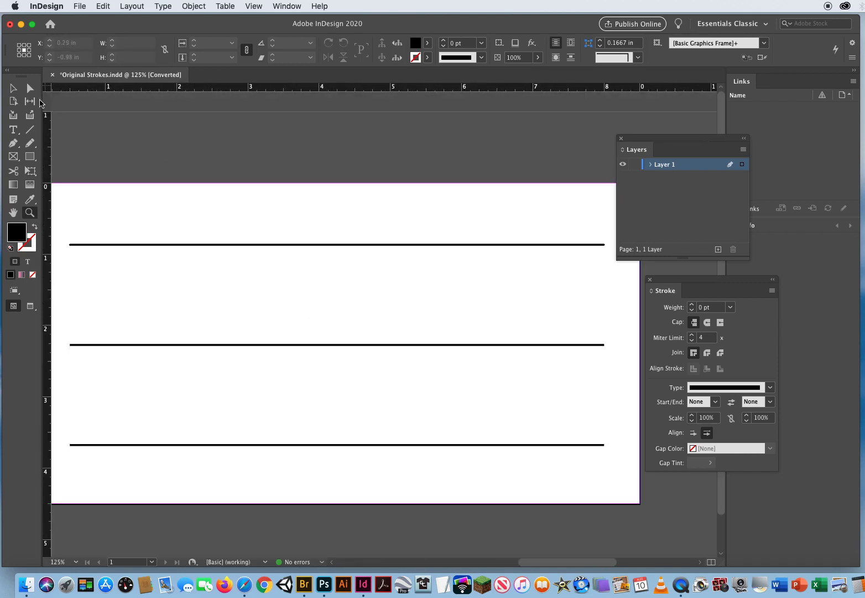
pyautogui.click(14, 90)
pyautogui.moveTo(650, 141); pyautogui.dragTo(698, 111)
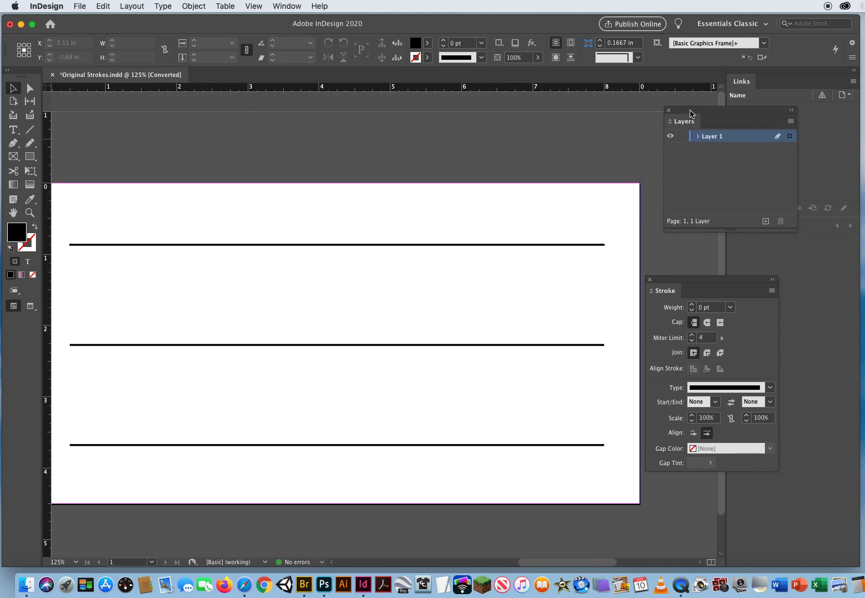
pyautogui.moveTo(321, 218)
pyautogui.mouseDown()
pyautogui.moveTo(373, 210)
pyautogui.moveTo(330, 207)
pyautogui.mouseUp()
pyautogui.moveTo(271, 202); pyautogui.dragTo(360, 287)
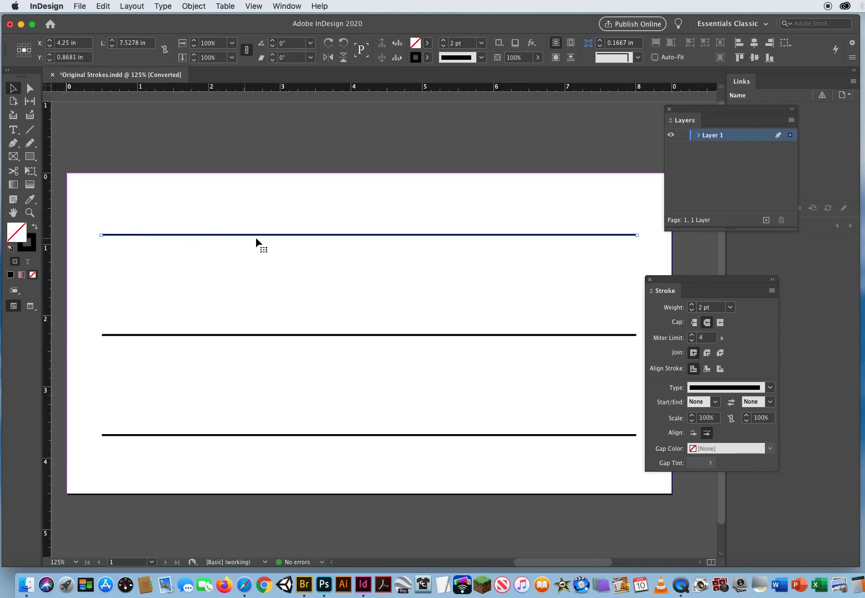
pyautogui.moveTo(689, 290)
pyautogui.mouseDown()
pyautogui.moveTo(520, 187)
pyautogui.moveTo(481, 141)
pyautogui.mouseUp()
# Try the Thick - Thick stroke type on the top line and return it to Solid.
pyautogui.click(526, 239)
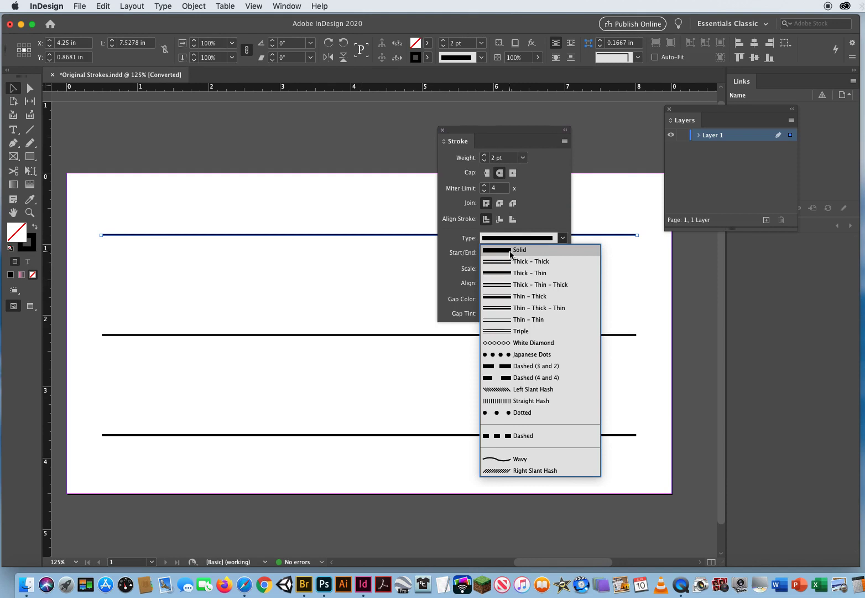
pyautogui.click(509, 265)
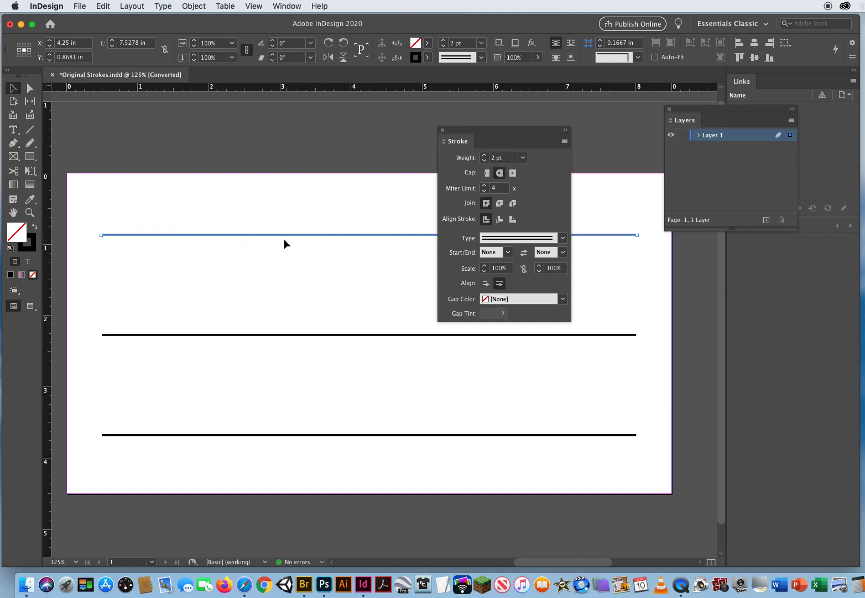
pyautogui.click(562, 238)
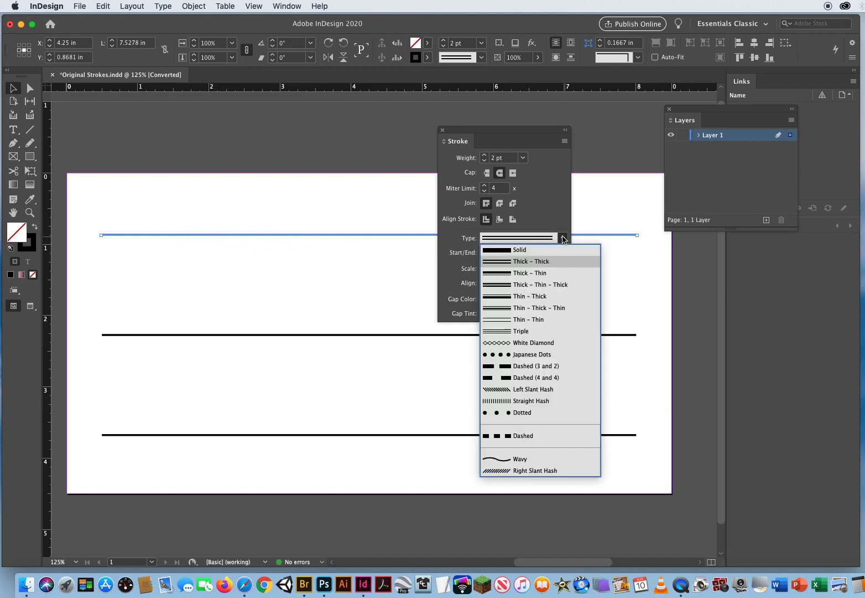
pyautogui.click(519, 252)
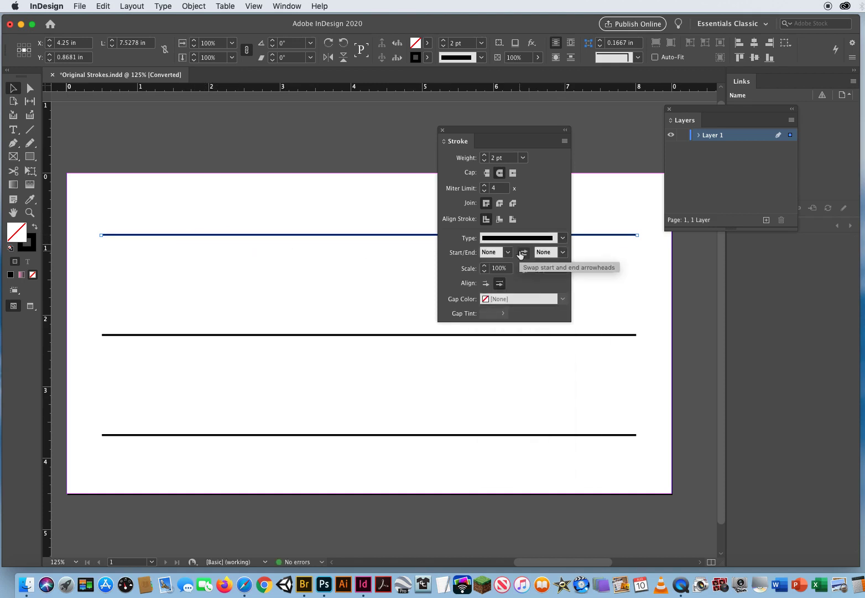
# Move the Stroke panel aside and increase the top line's weight to 10 pt.
pyautogui.moveTo(468, 133); pyautogui.dragTo(508, 133)
pyautogui.click(540, 159)
pyautogui.click(524, 155)
pyautogui.click(524, 155)
pyautogui.click(524, 155)
pyautogui.click(524, 155)
pyautogui.click(524, 155)
pyautogui.click(524, 156)
pyautogui.click(524, 156)
pyautogui.click(524, 156)
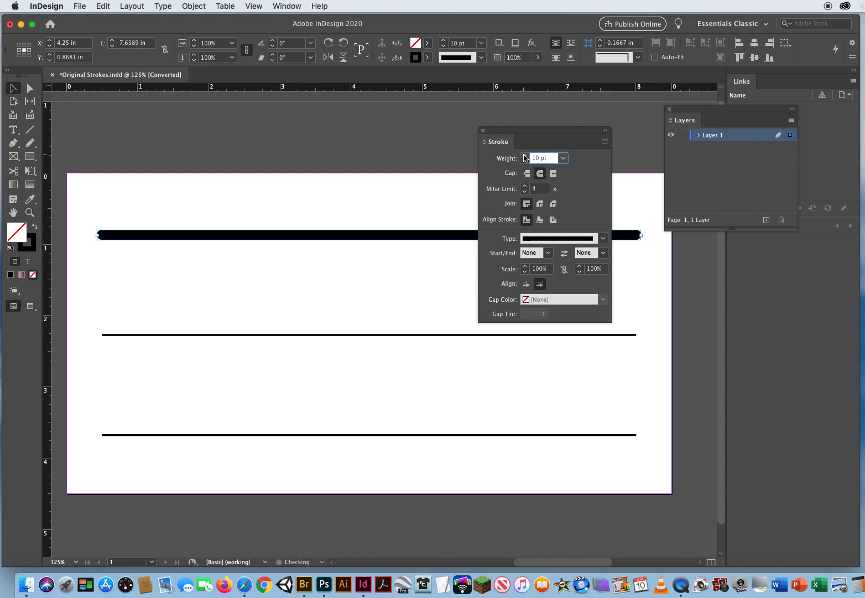
# Preview the Thick - Thick and Thick - Thin types on the top line, and apply Thick - Thin - Thick.
pyautogui.click(553, 239)
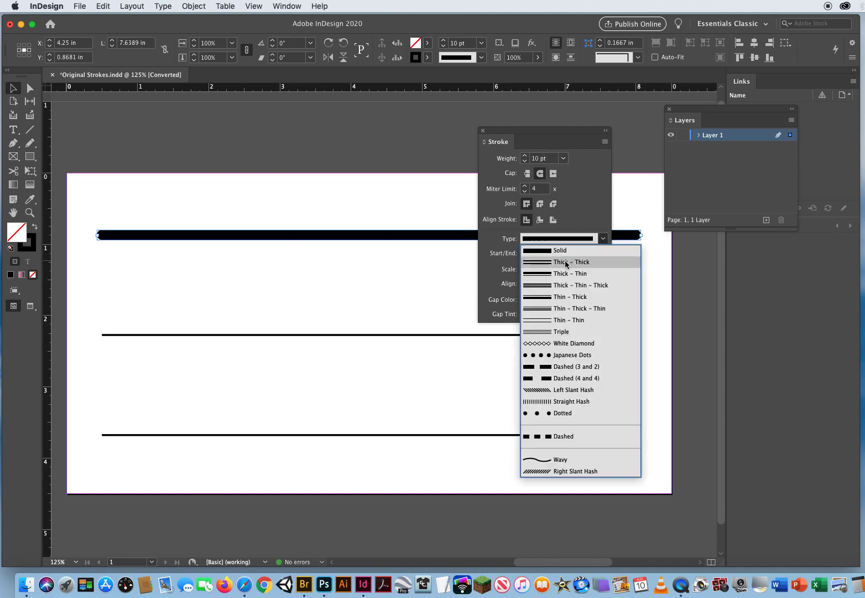
pyautogui.click(565, 263)
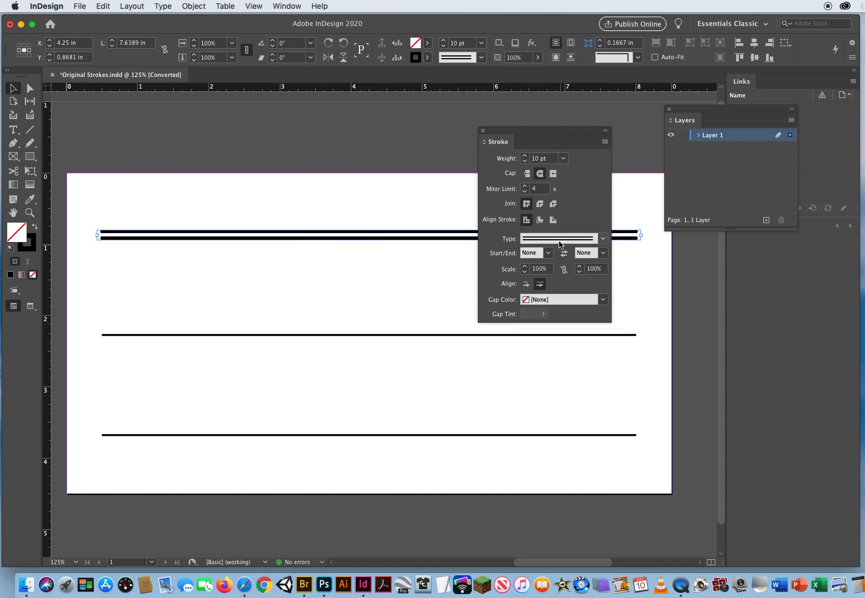
pyautogui.click(561, 243)
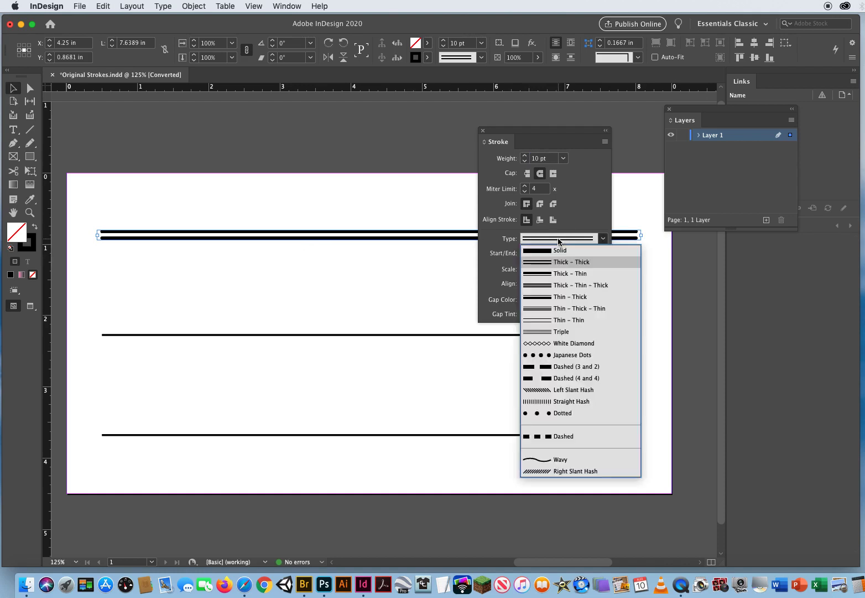
pyautogui.click(562, 272)
pyautogui.click(554, 241)
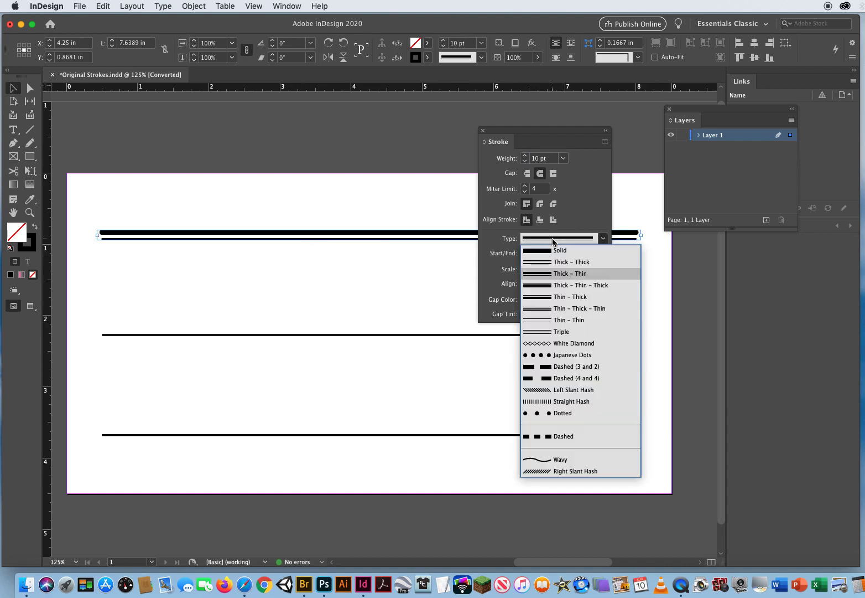
pyautogui.click(559, 286)
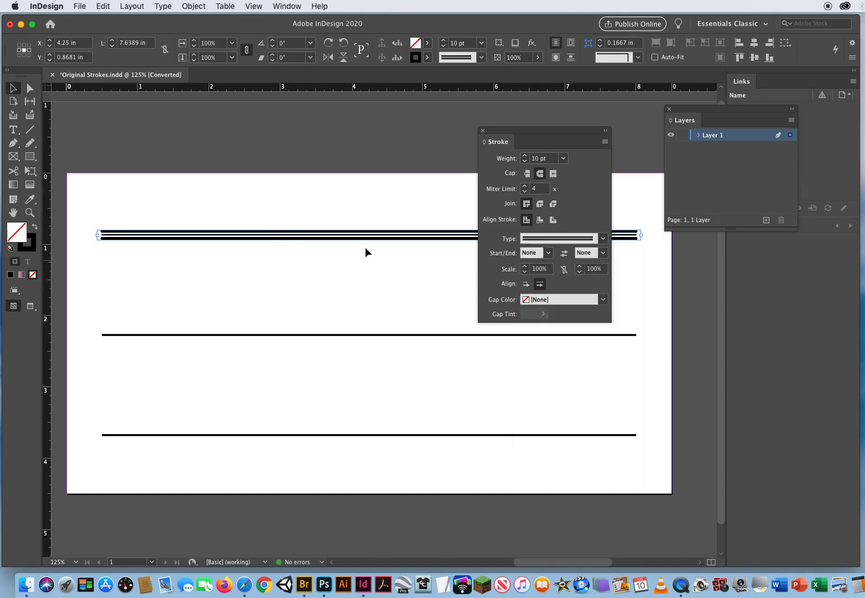
# Try a C=100 M=0 Y=0 K=0 gap color on the top line and return it to [None].
pyautogui.click(565, 239)
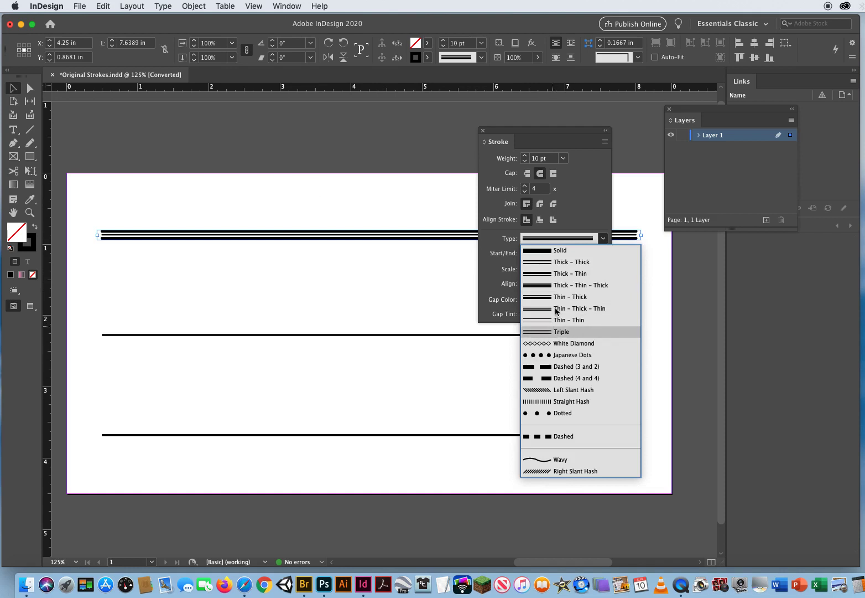
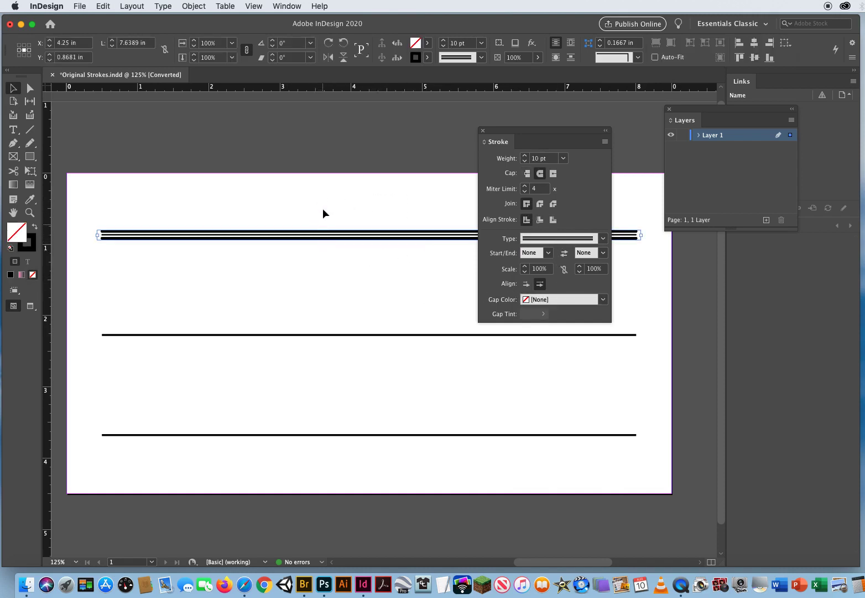
pyautogui.click(603, 300)
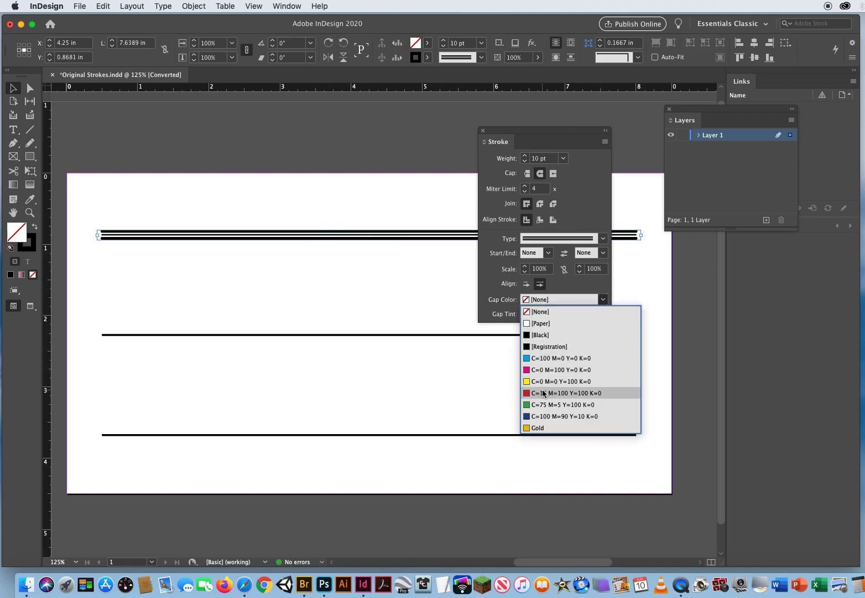
pyautogui.click(542, 359)
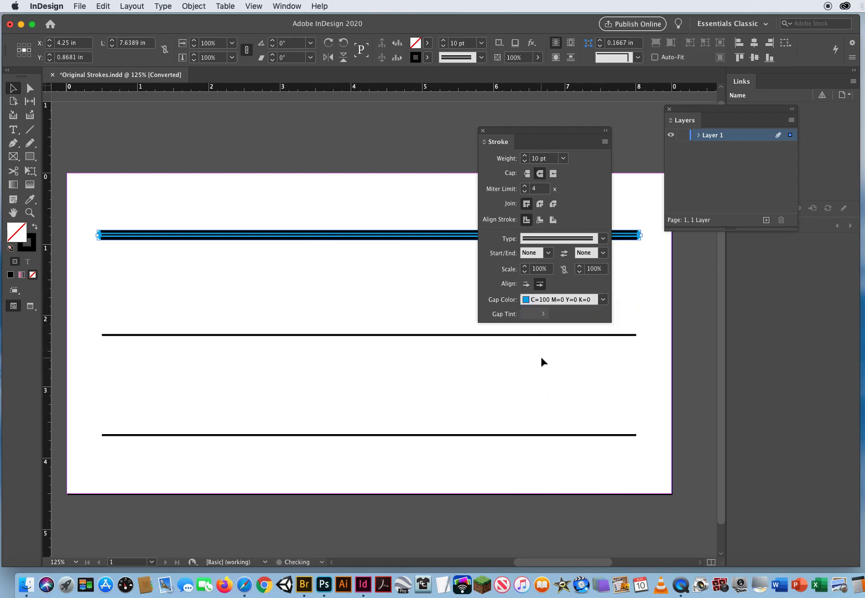
pyautogui.click(266, 300)
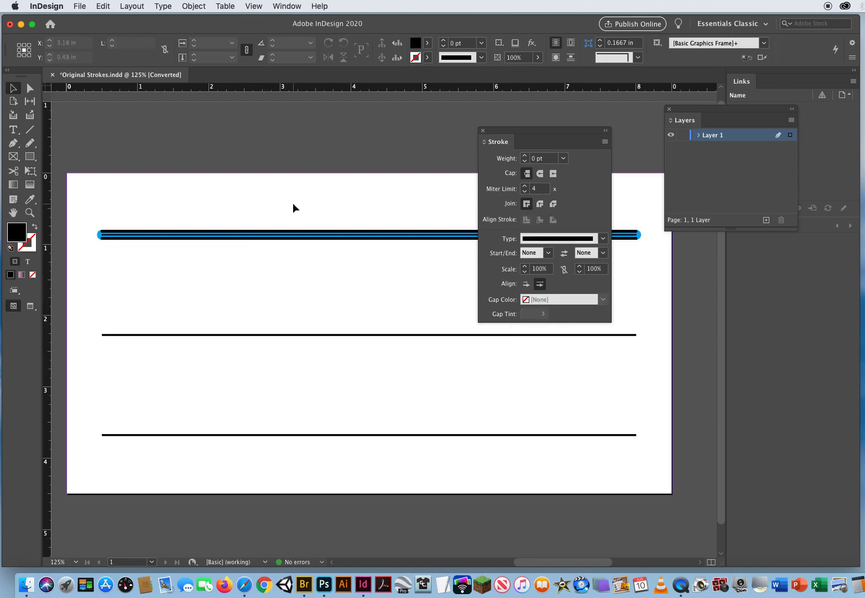
pyautogui.click(303, 235)
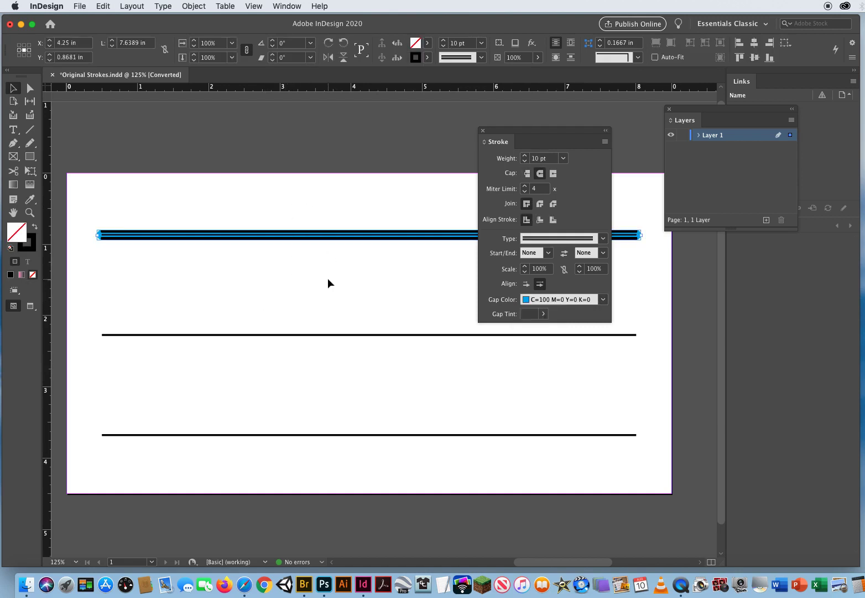
pyautogui.click(603, 300)
pyautogui.click(544, 314)
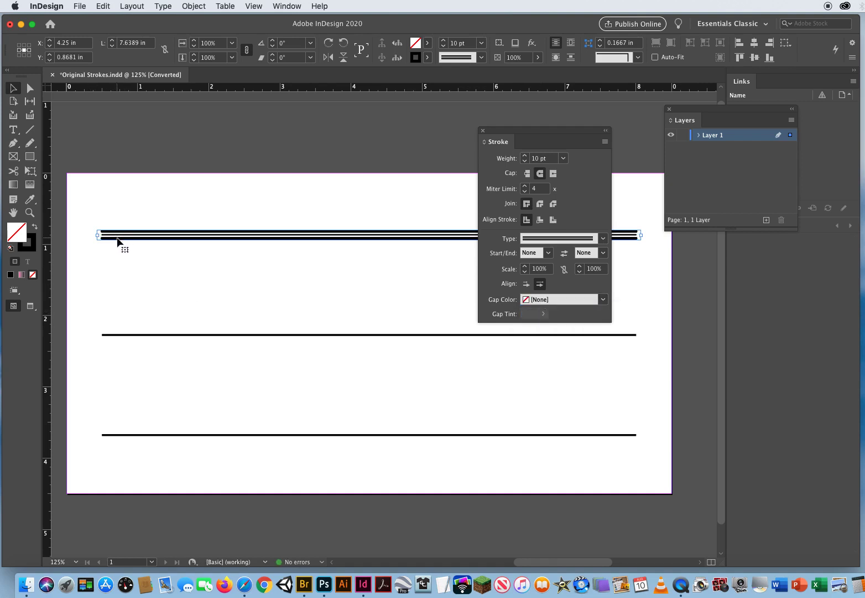
pyautogui.click(183, 284)
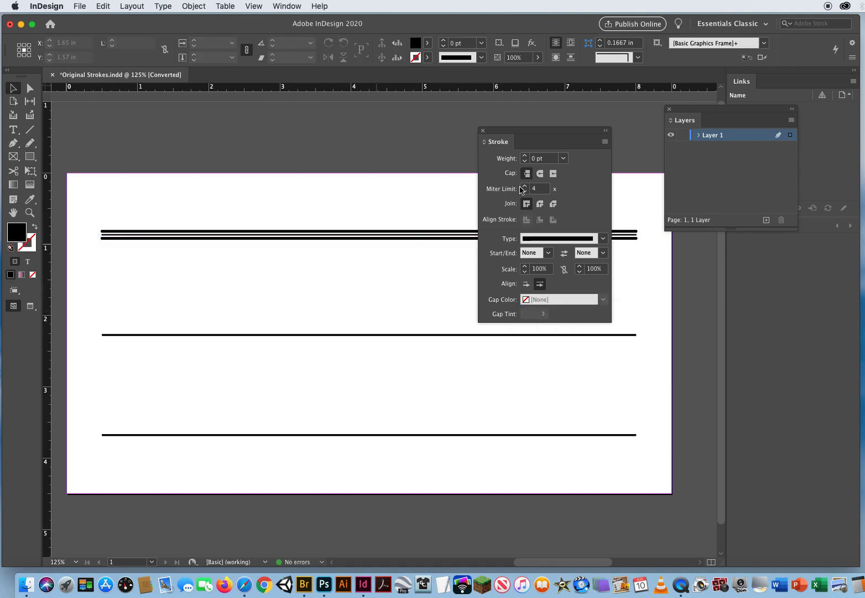
# Move the Stroke panel below the top line and increase that line's weight until its gaps are wide.
pyautogui.moveTo(530, 131)
pyautogui.mouseDown()
pyautogui.moveTo(436, 313)
pyautogui.moveTo(402, 292)
pyautogui.moveTo(517, 257)
pyautogui.mouseUp()
pyautogui.moveTo(310, 182); pyautogui.dragTo(368, 290)
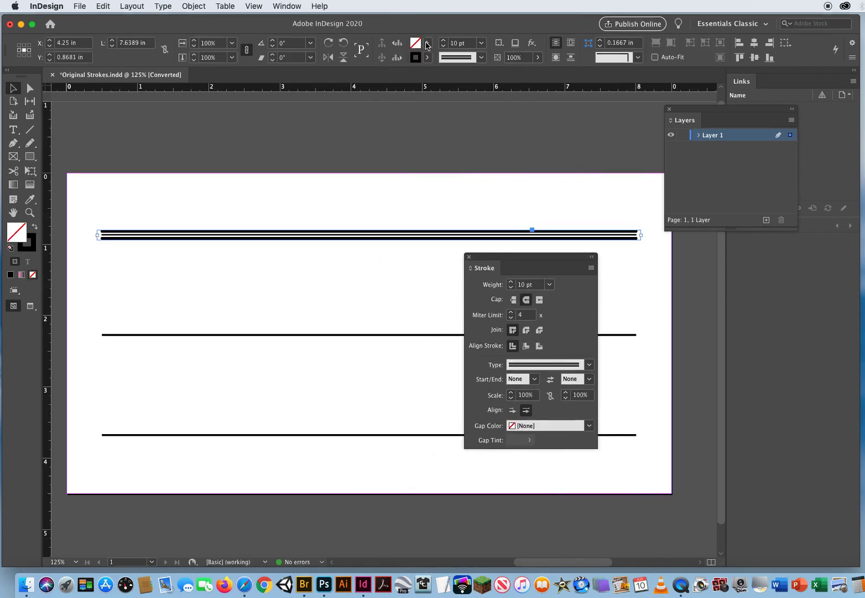
pyautogui.click(443, 40)
pyautogui.click(442, 40)
pyautogui.click(443, 40)
pyautogui.click(442, 40)
pyautogui.click(443, 40)
pyautogui.click(443, 41)
pyautogui.click(442, 41)
pyautogui.click(443, 43)
pyautogui.click(149, 203)
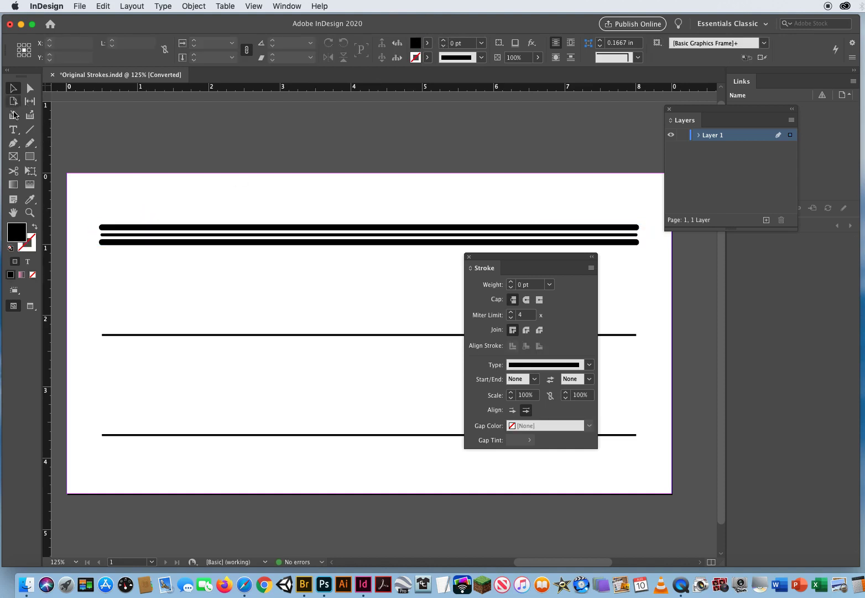
# Draw a rectangle about 7.5 in by 0.11 in over the top line's upper gap and fill it with C=15 M=100 Y=100 K=0.
pyautogui.click(29, 156)
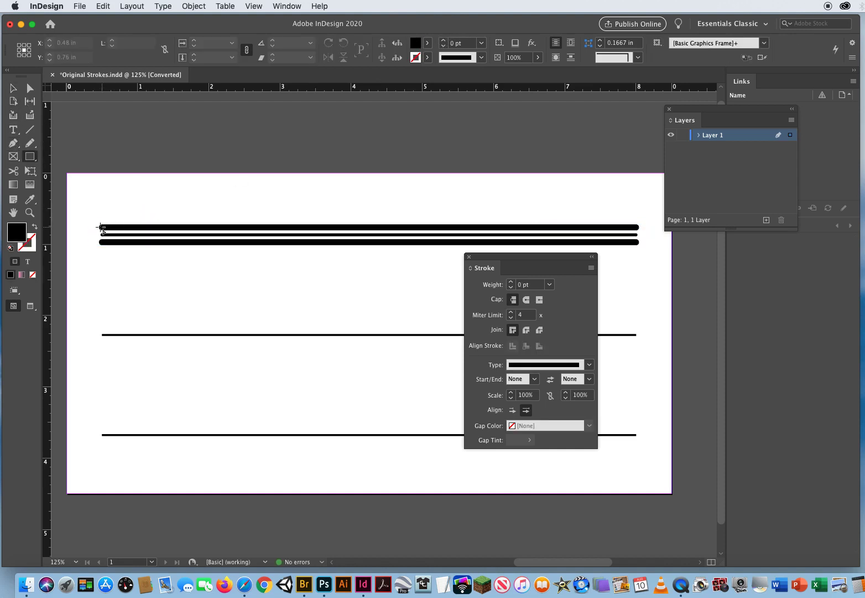
pyautogui.moveTo(102, 228); pyautogui.dragTo(643, 240)
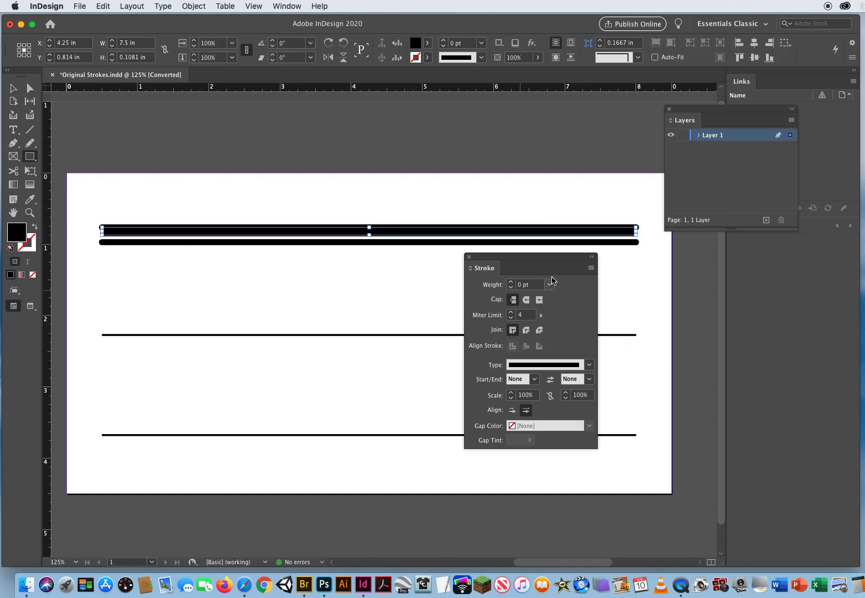
pyautogui.click(293, 6)
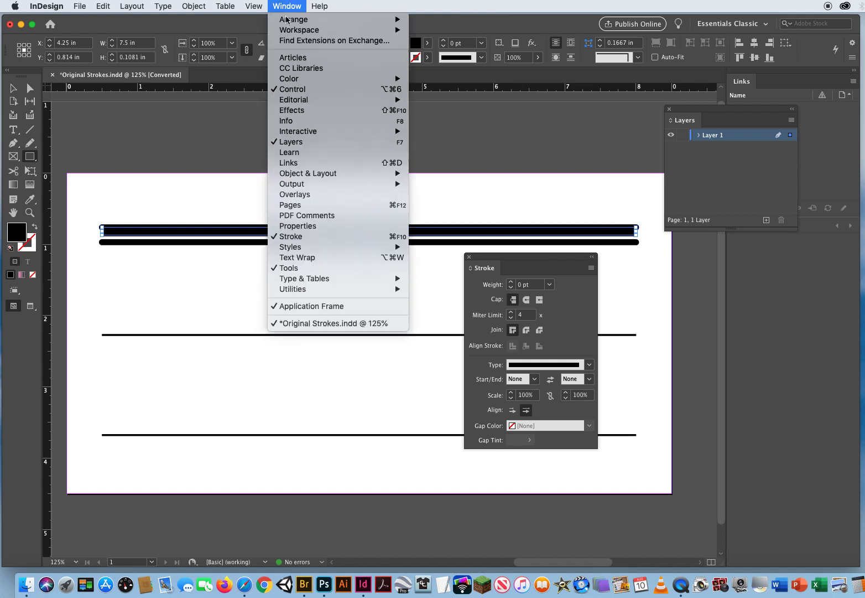
pyautogui.moveTo(285, 79)
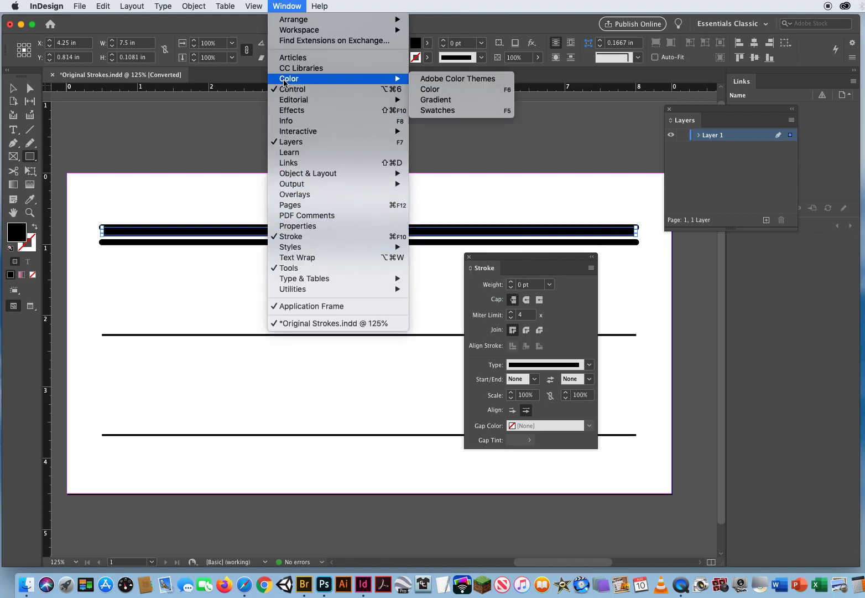
pyautogui.click(462, 114)
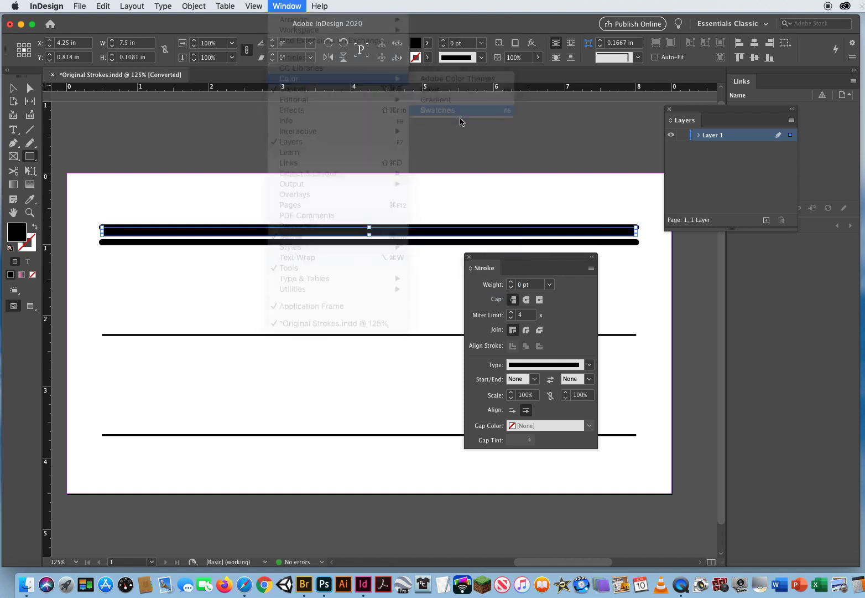
pyautogui.click(625, 252)
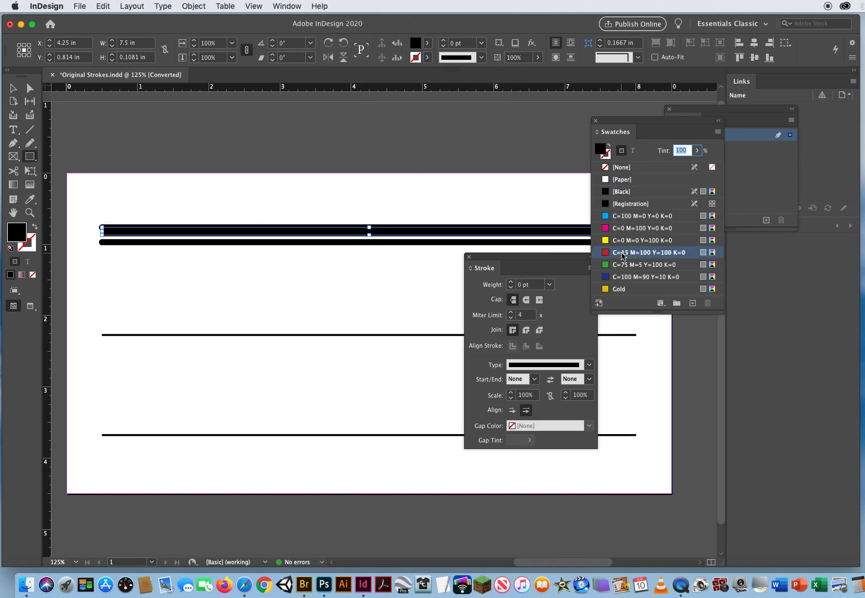
# Send the red rectangle to the back, behind the top line.
pyautogui.click(199, 7)
pyautogui.moveTo(199, 42)
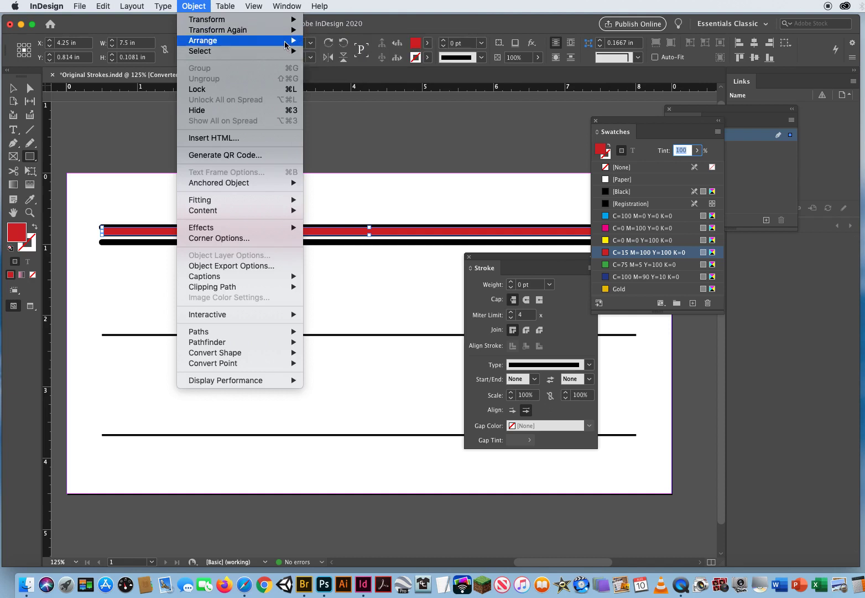
pyautogui.click(335, 74)
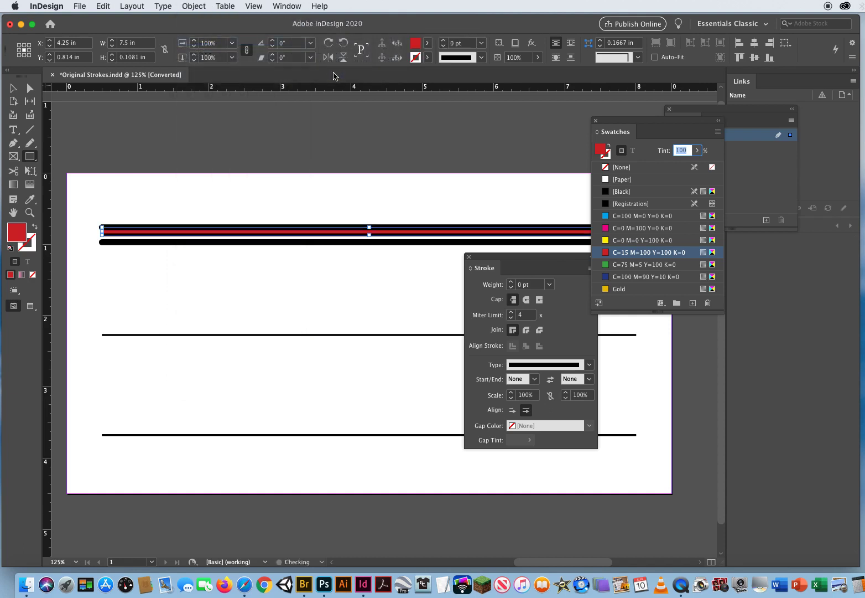
# Draw a rectangle over the top line's lower gap, fill it with C=0 M=0 Y=100 K=0, and resize it to about 7.5 in by 0.11 in.
pyautogui.moveTo(102, 243); pyautogui.dragTo(616, 240)
pyautogui.click(617, 241)
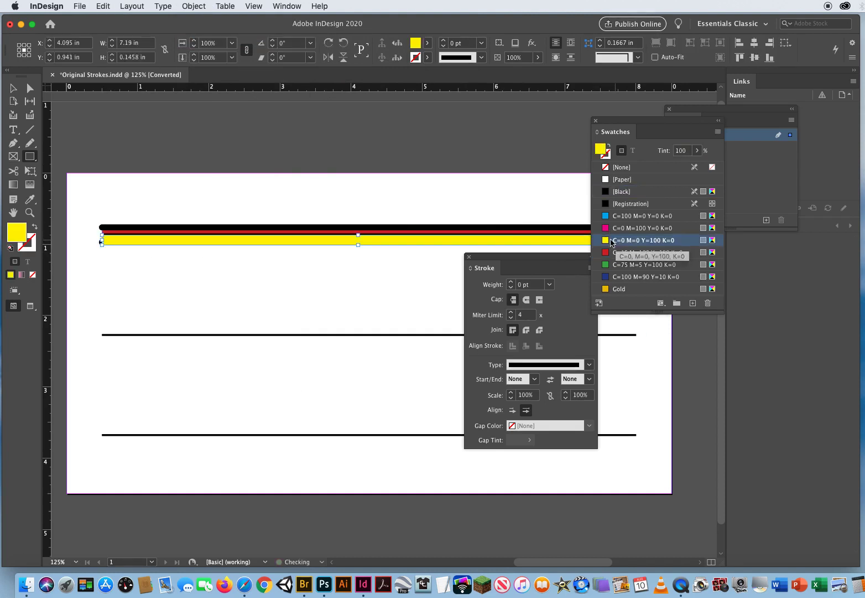
pyautogui.moveTo(649, 123); pyautogui.dragTo(646, 304)
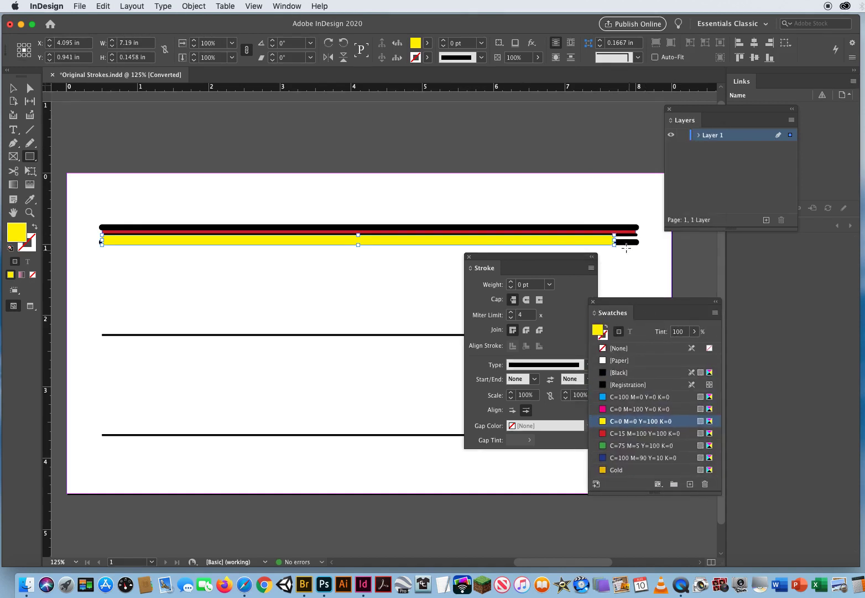
pyautogui.click(12, 88)
pyautogui.moveTo(358, 245); pyautogui.dragTo(358, 242)
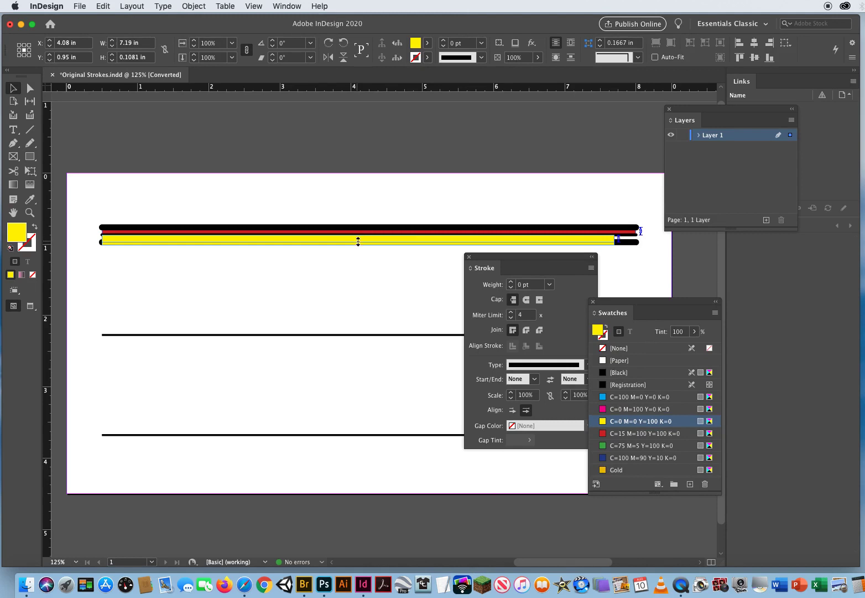
pyautogui.moveTo(615, 239); pyautogui.dragTo(636, 239)
# Send the yellow rectangle to the back, behind the top line, and deselect it.
pyautogui.click(190, 6)
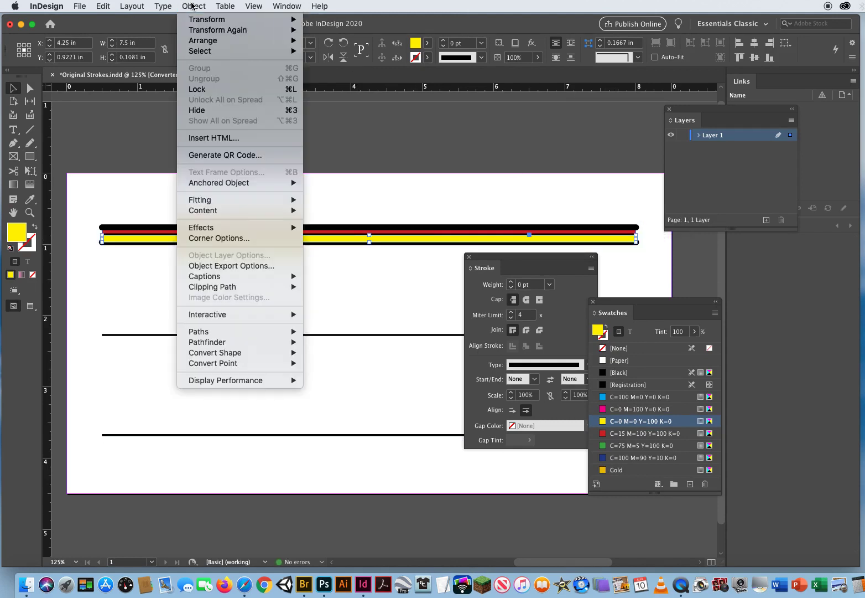
pyautogui.moveTo(200, 45)
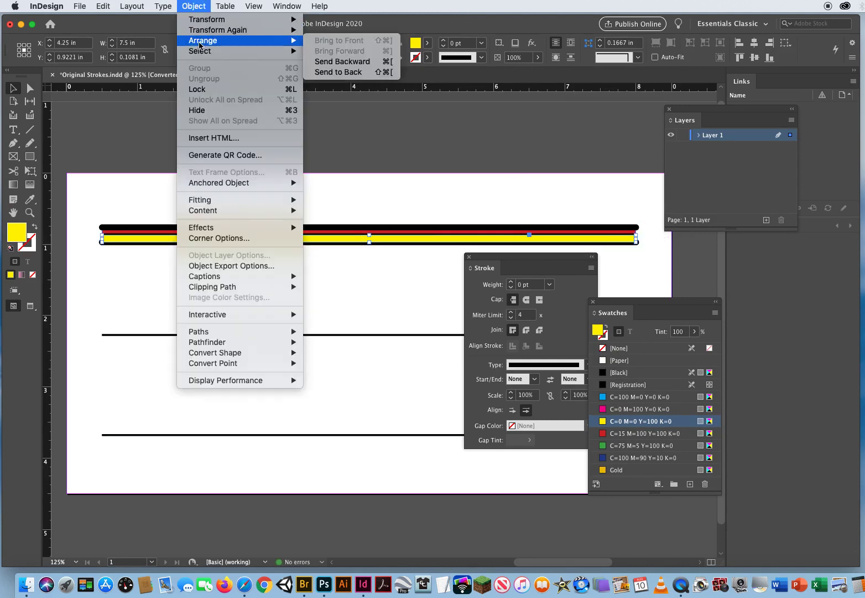
pyautogui.click(326, 72)
pyautogui.click(299, 201)
# Move the top line up off the red and yellow rectangles, and delete both rectangles.
pyautogui.moveTo(483, 263)
pyautogui.mouseDown()
pyautogui.moveTo(362, 339)
pyautogui.moveTo(335, 342)
pyautogui.mouseUp()
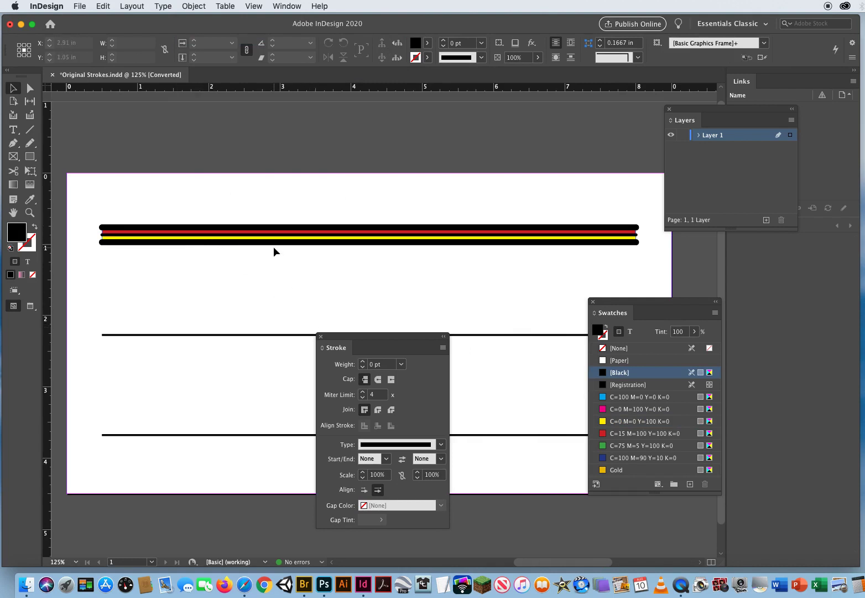
pyautogui.moveTo(272, 238); pyautogui.dragTo(277, 202)
pyautogui.click(289, 284)
pyautogui.moveTo(287, 276); pyautogui.dragTo(309, 229)
pyautogui.press('Delete')
# Set the middle line's weight to 9 pt and move the Stroke and Swatches panels clear of it.
pyautogui.moveTo(369, 341)
pyautogui.mouseDown()
pyautogui.moveTo(422, 205)
pyautogui.moveTo(461, 162)
pyautogui.moveTo(540, 114)
pyautogui.mouseUp()
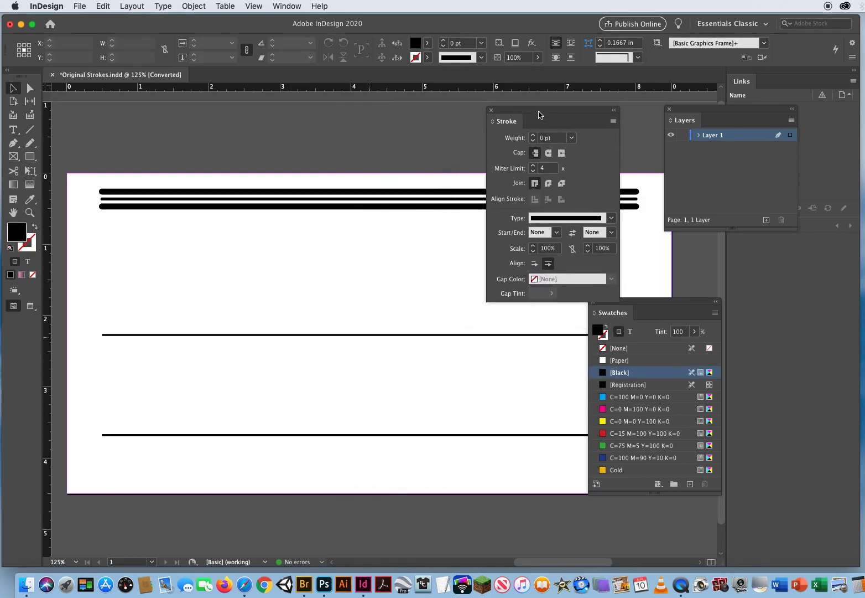
pyautogui.moveTo(297, 291); pyautogui.dragTo(354, 373)
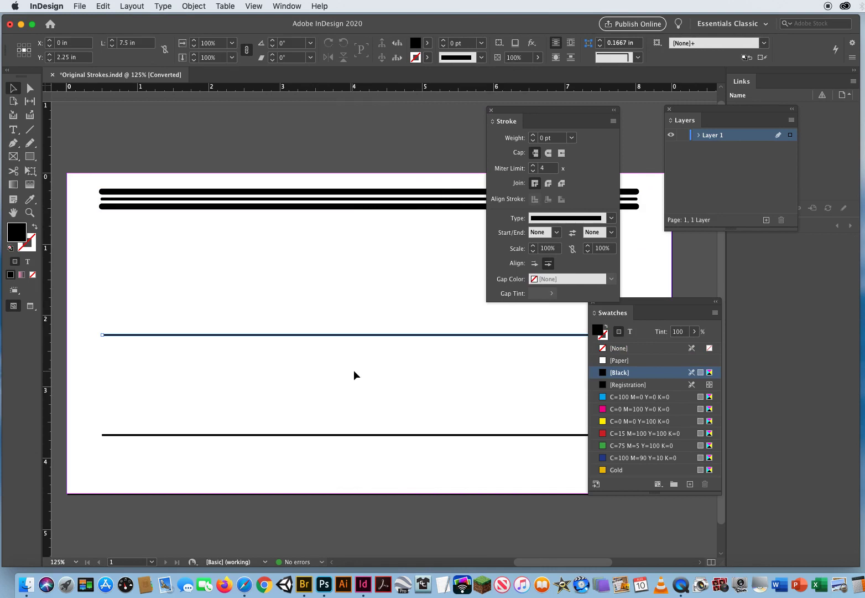
pyautogui.click(534, 136)
pyautogui.click(533, 136)
pyautogui.click(533, 136)
pyautogui.click(533, 135)
pyautogui.click(533, 135)
pyautogui.click(533, 136)
pyautogui.click(534, 135)
pyautogui.click(533, 135)
pyautogui.moveTo(628, 300)
pyautogui.mouseDown()
pyautogui.moveTo(707, 290)
pyautogui.moveTo(700, 288)
pyautogui.mouseUp()
# Apply the White Diamond stroke type to the middle line, try a Gold gap color and return it to [None].
pyautogui.click(577, 219)
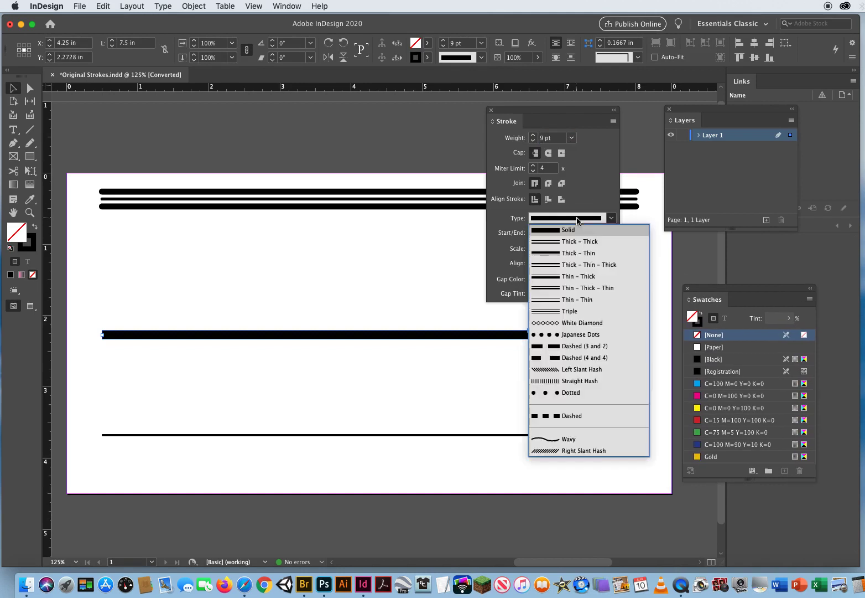
pyautogui.click(572, 323)
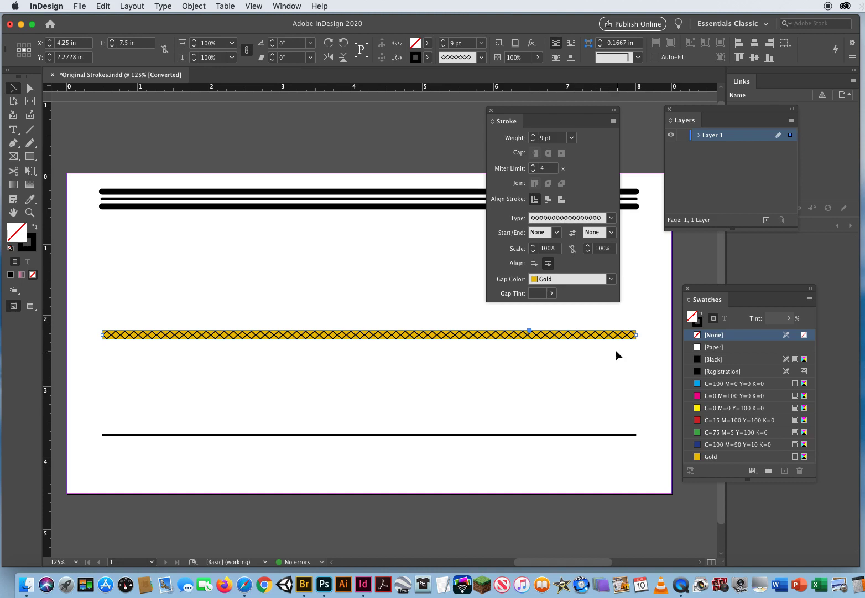
pyautogui.click(611, 279)
pyautogui.click(547, 290)
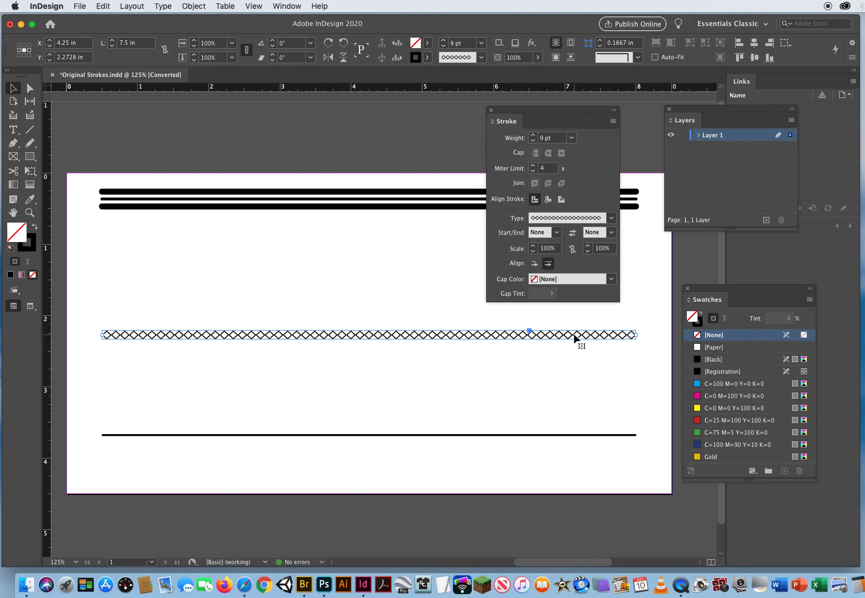
# Preview the Japanese Dots and Dashed (3 and 2) types on the middle line, and apply Dashed (4 and 4).
pyautogui.click(611, 217)
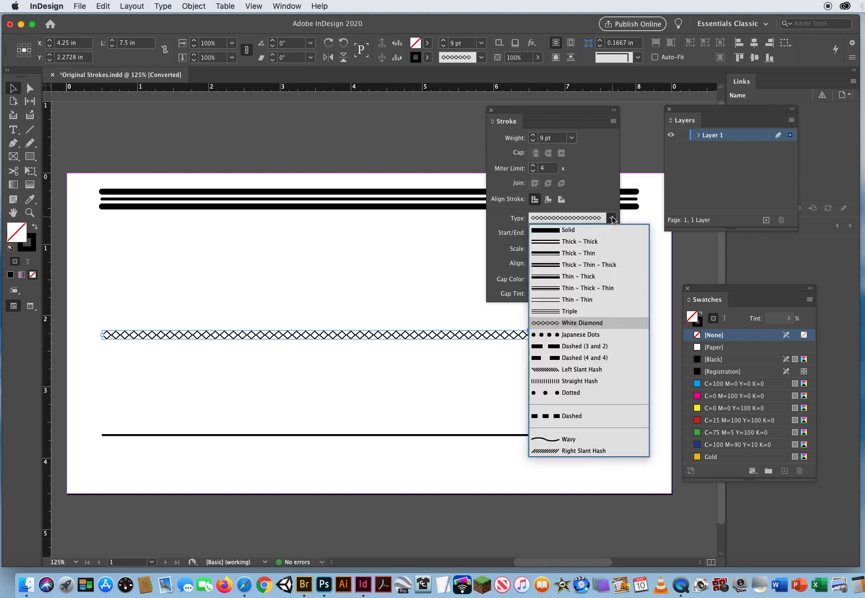
pyautogui.click(572, 336)
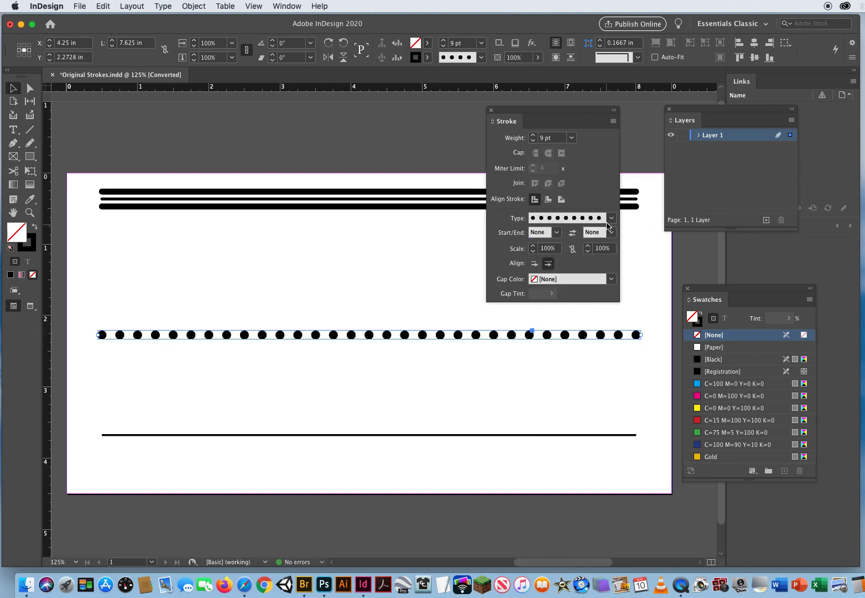
pyautogui.click(612, 218)
pyautogui.click(569, 347)
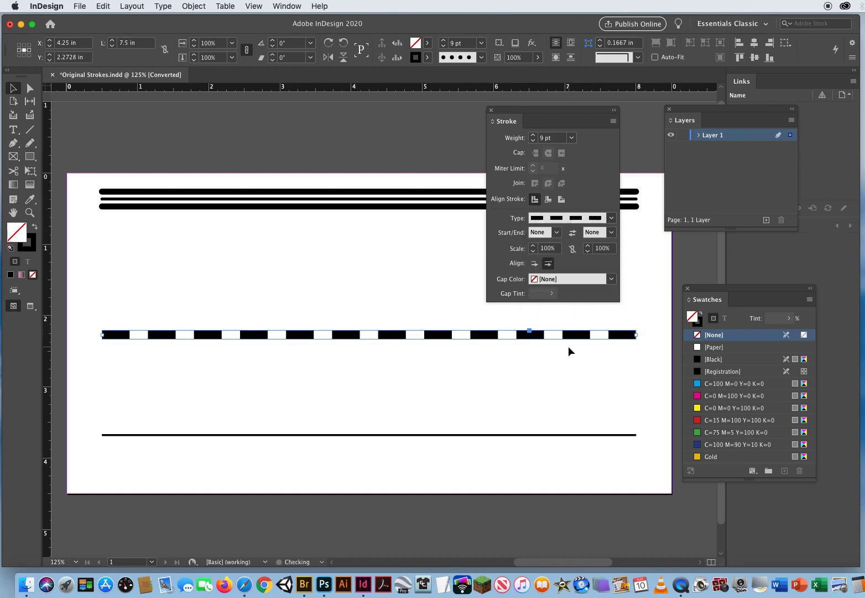
pyautogui.click(611, 218)
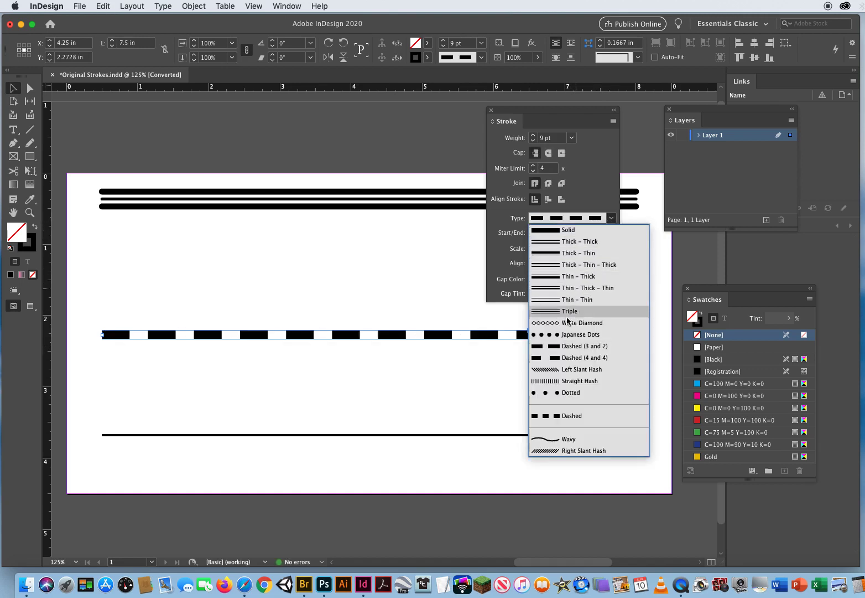
pyautogui.click(555, 357)
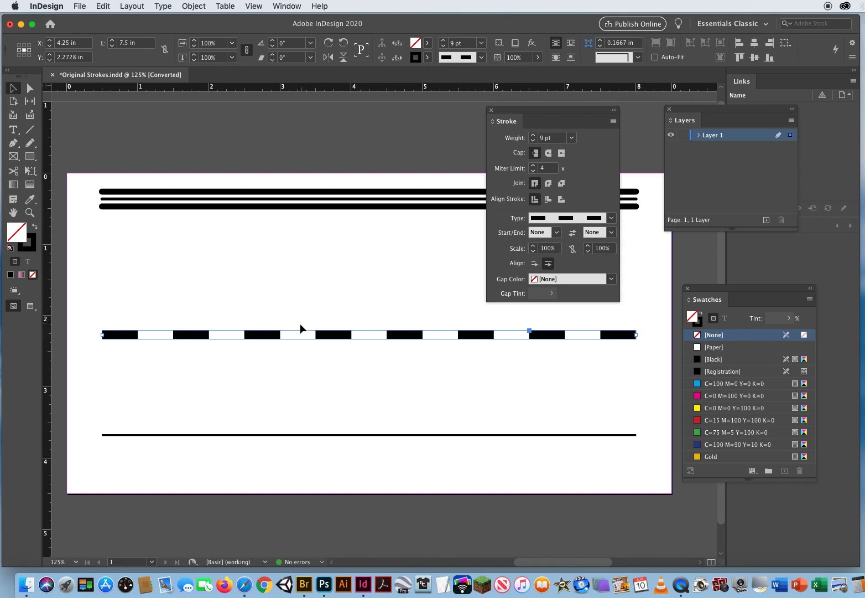
# Try the Left Slant Hash and Straight Hash stroke types on the middle line, then apply Dotted and deselect it.
pyautogui.click(612, 217)
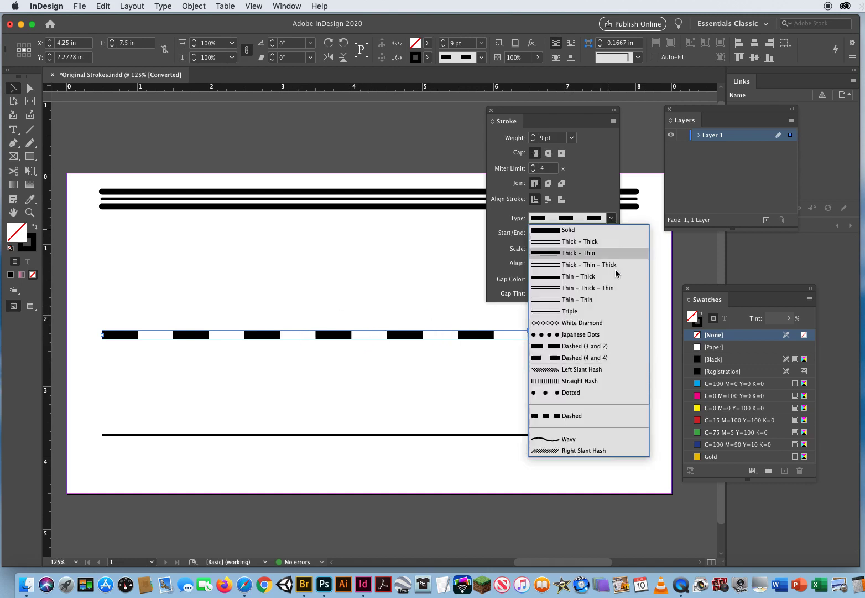
pyautogui.click(571, 370)
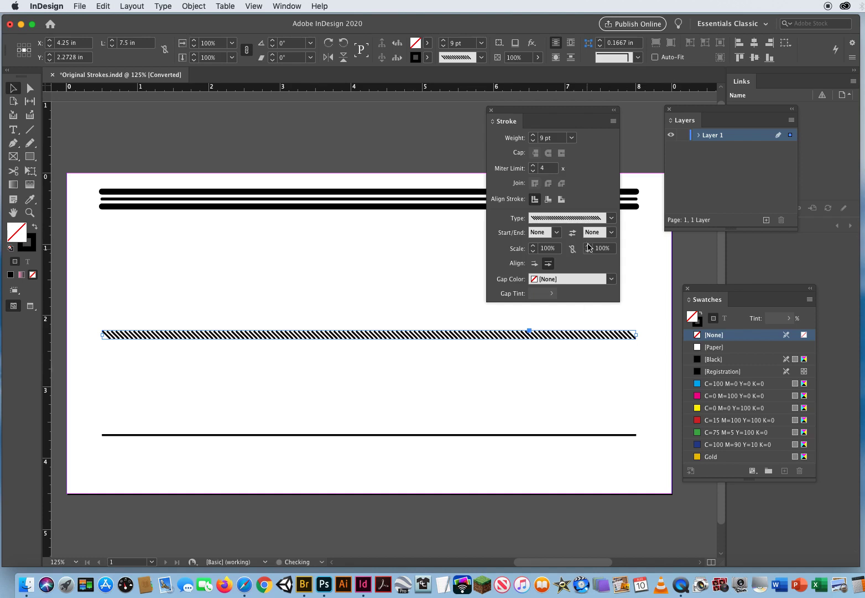
pyautogui.click(611, 218)
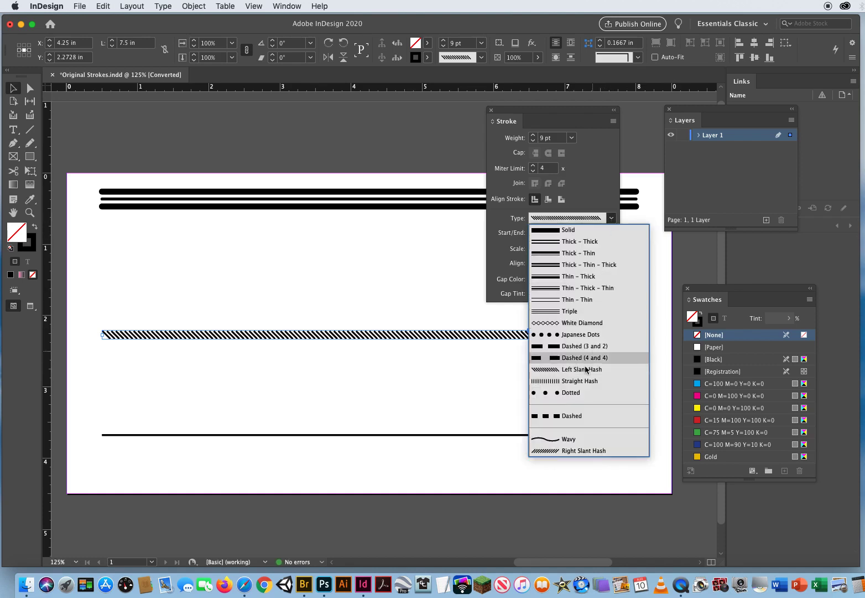
pyautogui.click(565, 382)
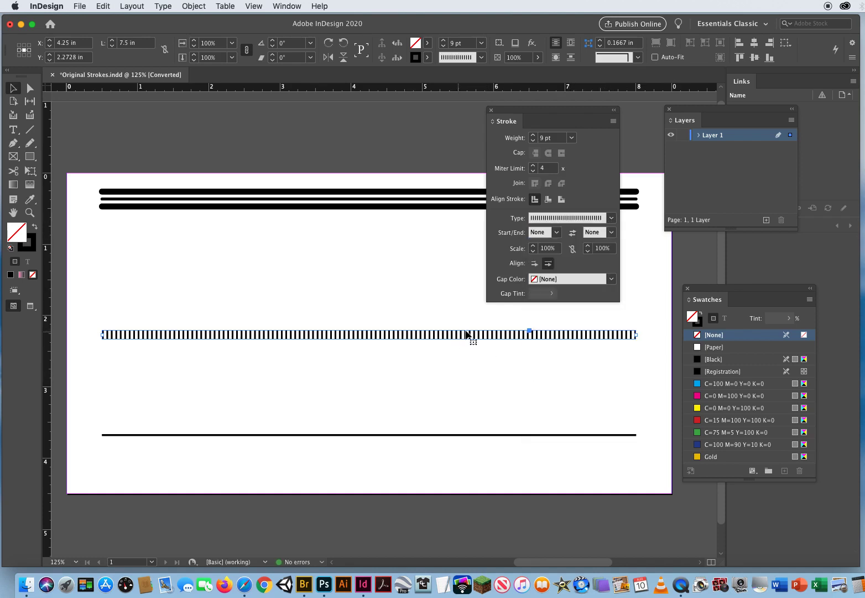
pyautogui.click(612, 219)
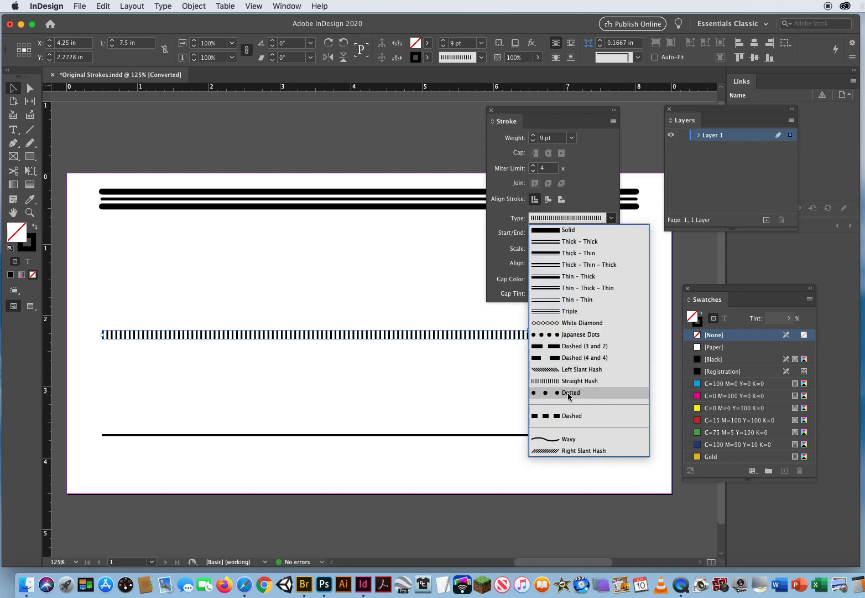
pyautogui.click(568, 392)
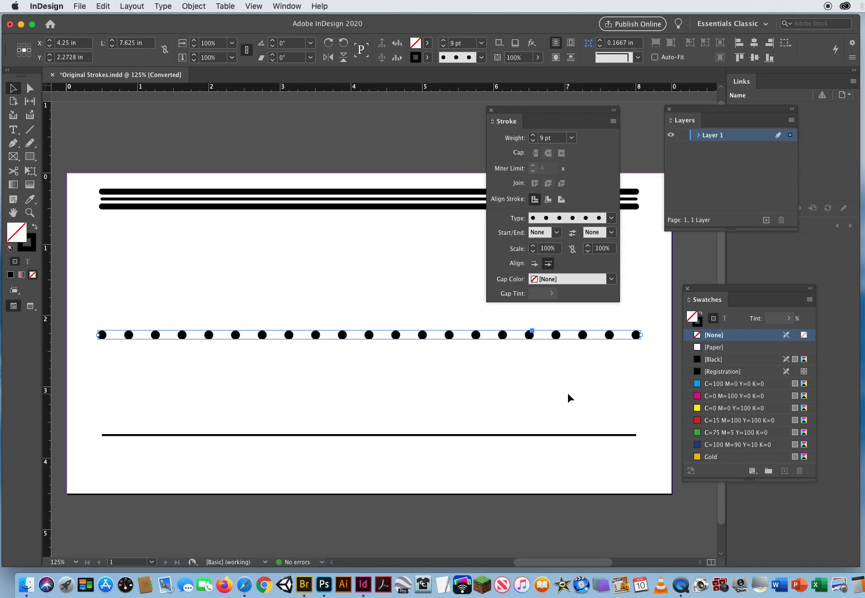
pyautogui.click(612, 219)
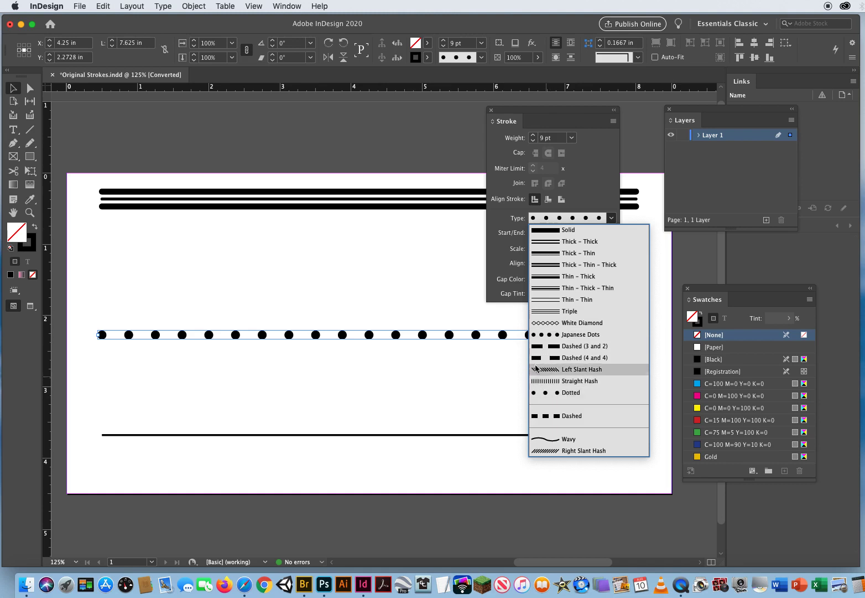
pyautogui.click(413, 275)
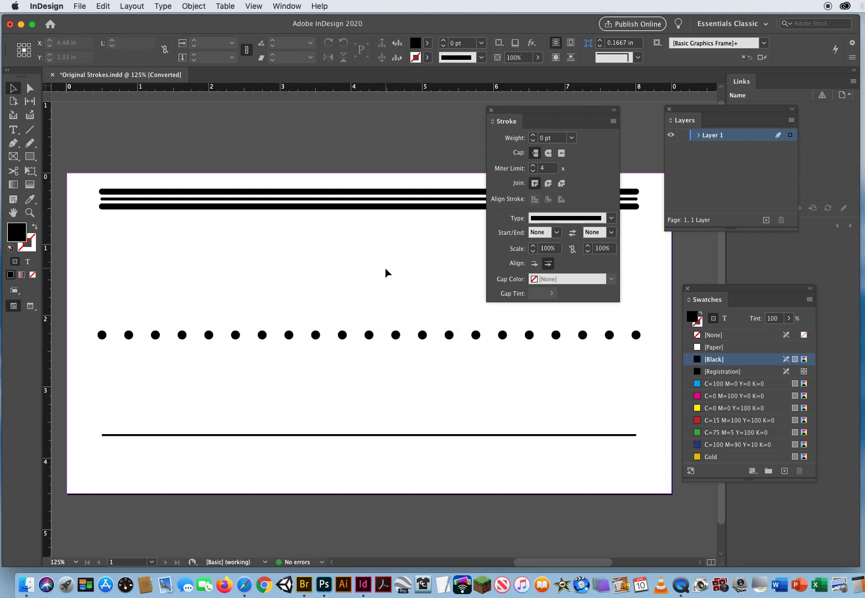
# Set all three lines to the Solid stroke type with a 6 pt weight, and deselect them.
pyautogui.moveTo(521, 110); pyautogui.dragTo(472, 124)
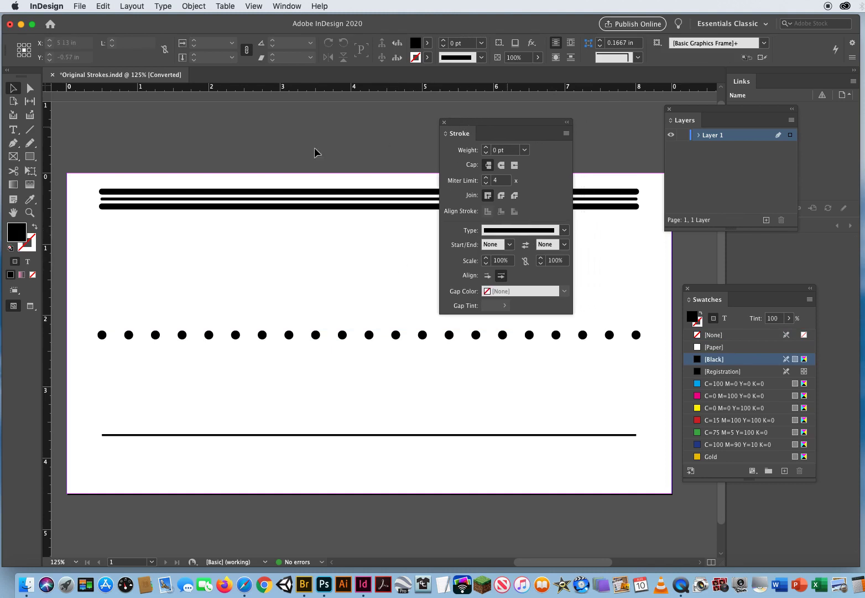
pyautogui.moveTo(176, 140); pyautogui.dragTo(343, 490)
pyautogui.click(563, 230)
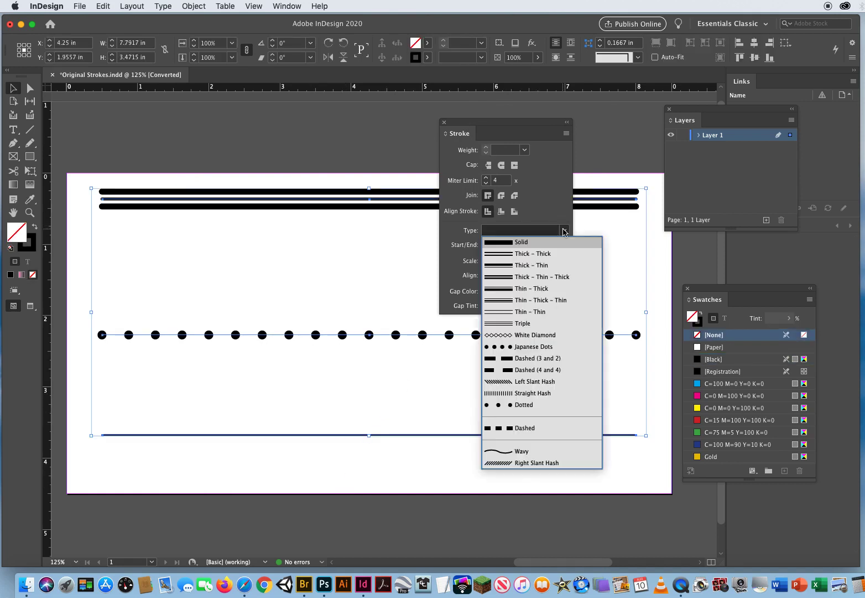
pyautogui.click(517, 243)
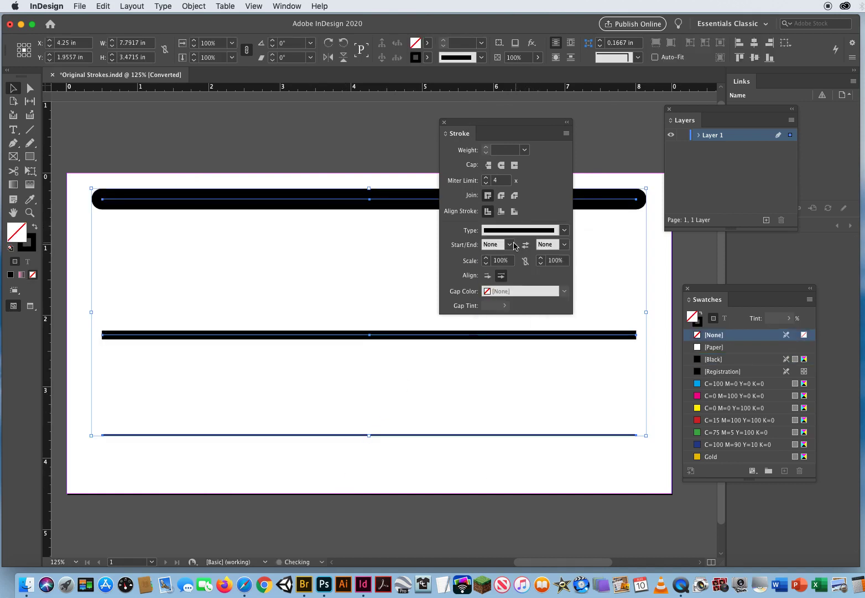
pyautogui.click(524, 150)
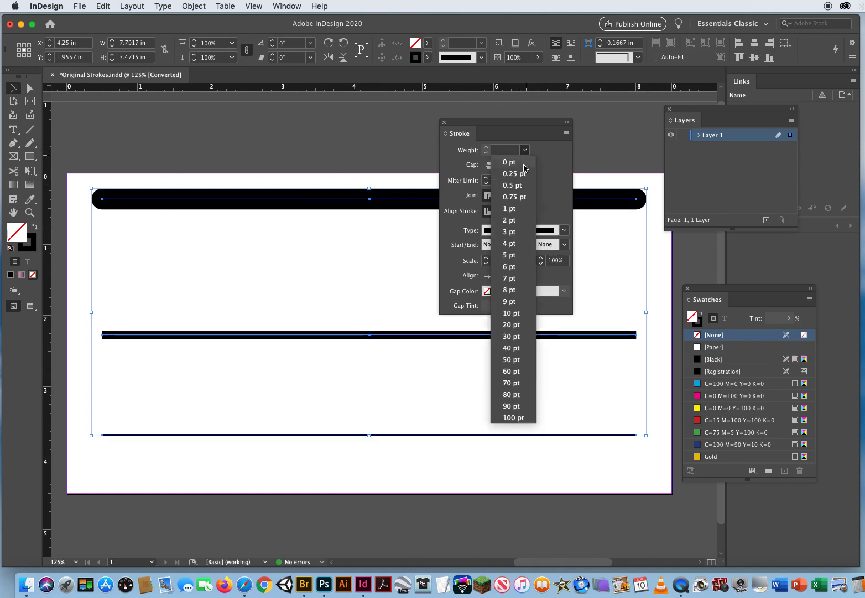
pyautogui.click(516, 267)
pyautogui.click(313, 177)
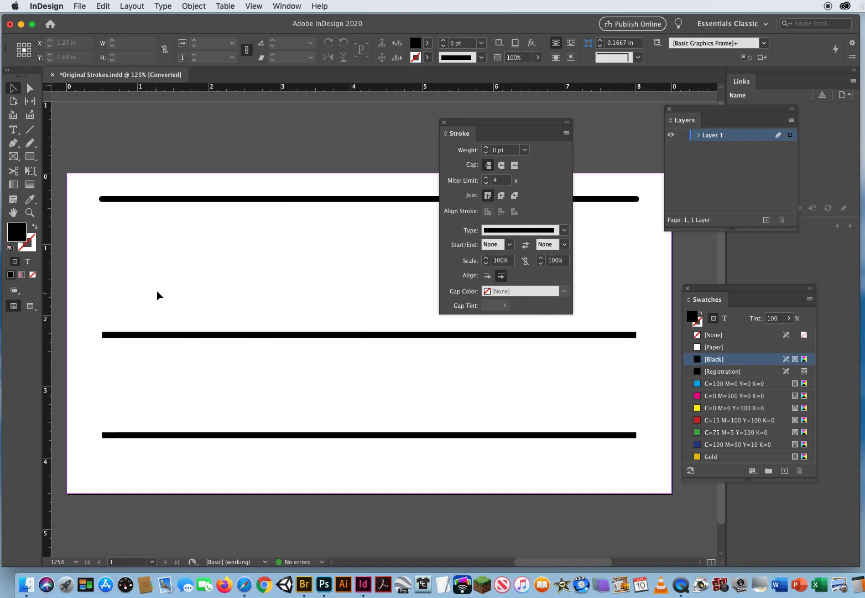
# Start a new stroke style from the Stroke Styles list, with the Stroke panel and dialogs moved clear of each other.
pyautogui.moveTo(462, 125); pyautogui.dragTo(270, 128)
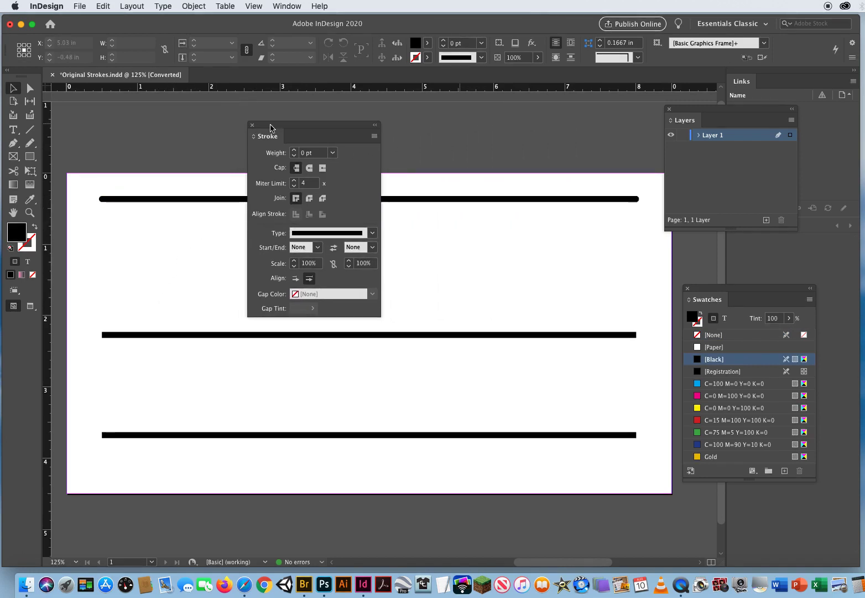
pyautogui.click(374, 136)
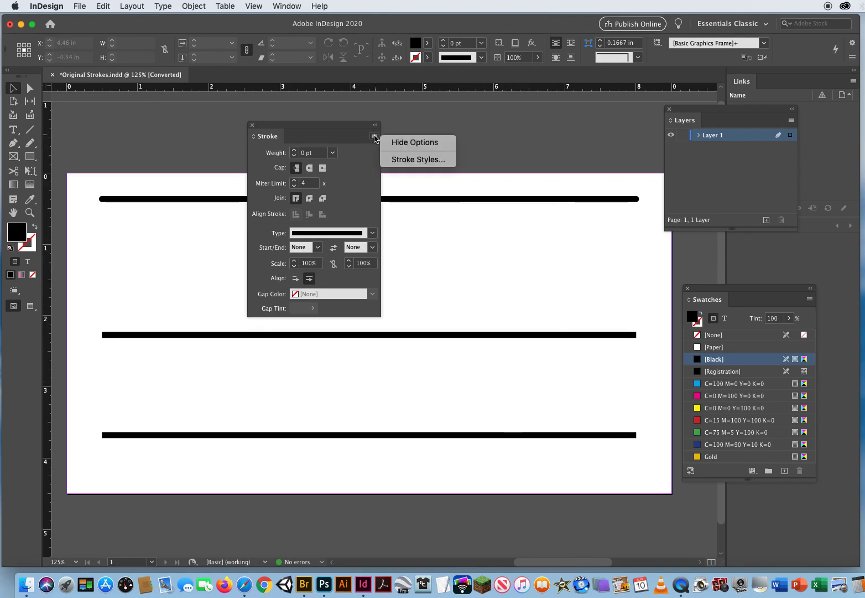
pyautogui.click(419, 160)
pyautogui.moveTo(462, 198); pyautogui.dragTo(447, 150)
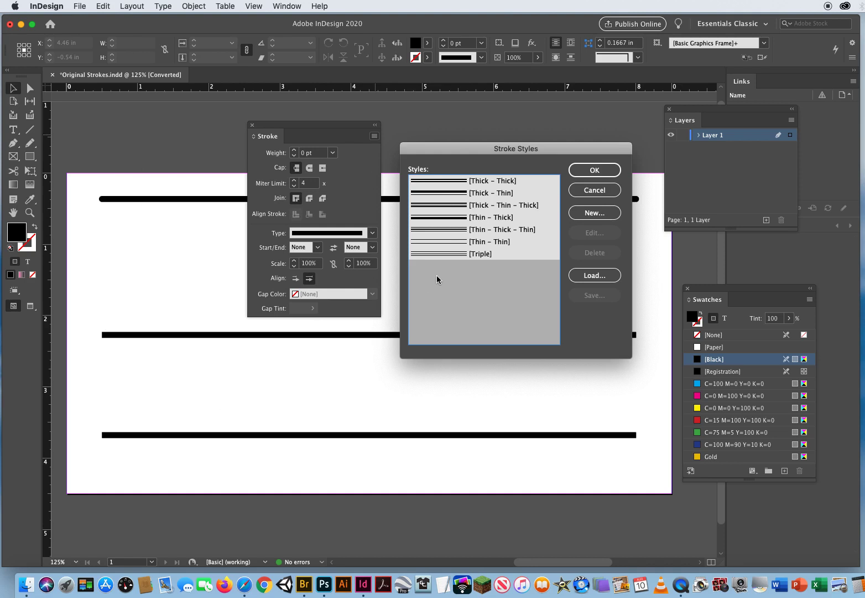
pyautogui.click(582, 213)
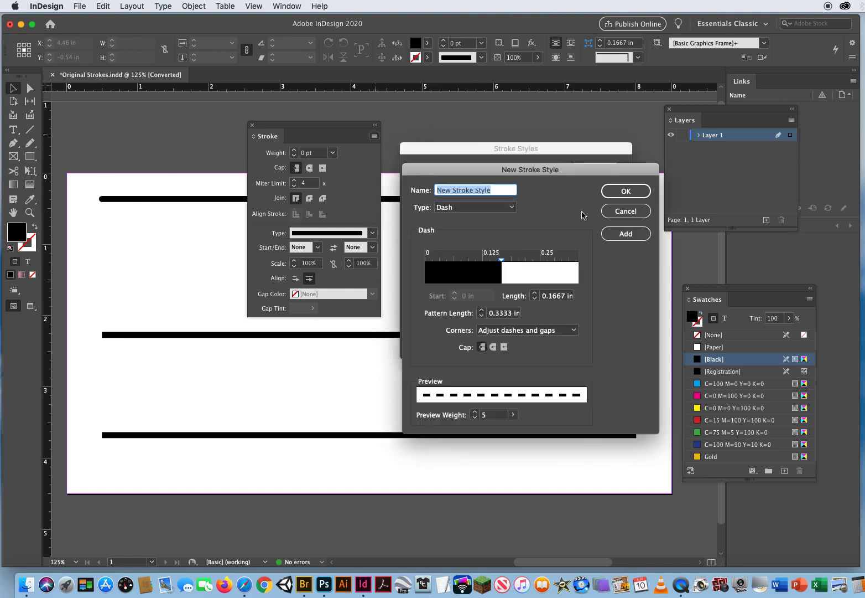
pyautogui.moveTo(464, 174); pyautogui.dragTo(455, 130)
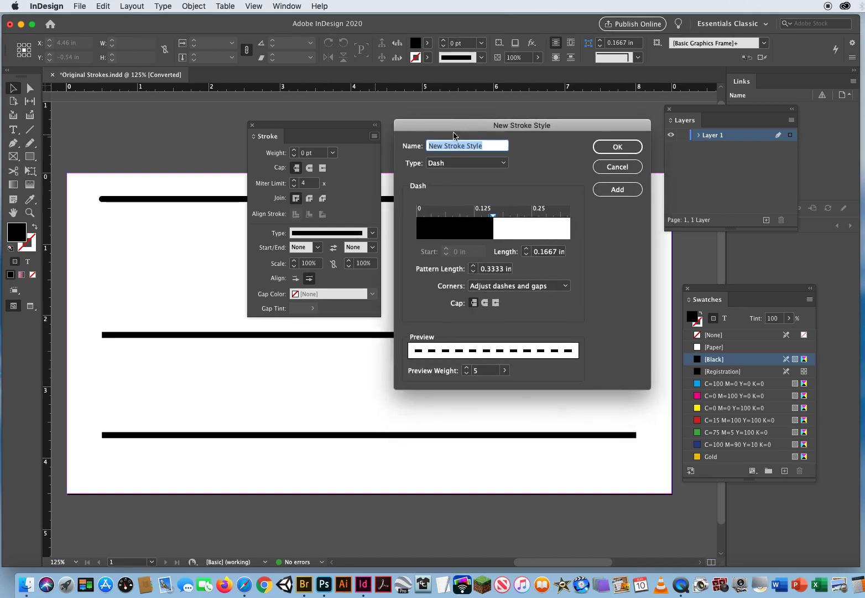
# Define a Stripe style with a 6% top stripe, an added thin stripe below it, and a bottom stripe starting at 64% with 36% width.
pyautogui.click(476, 164)
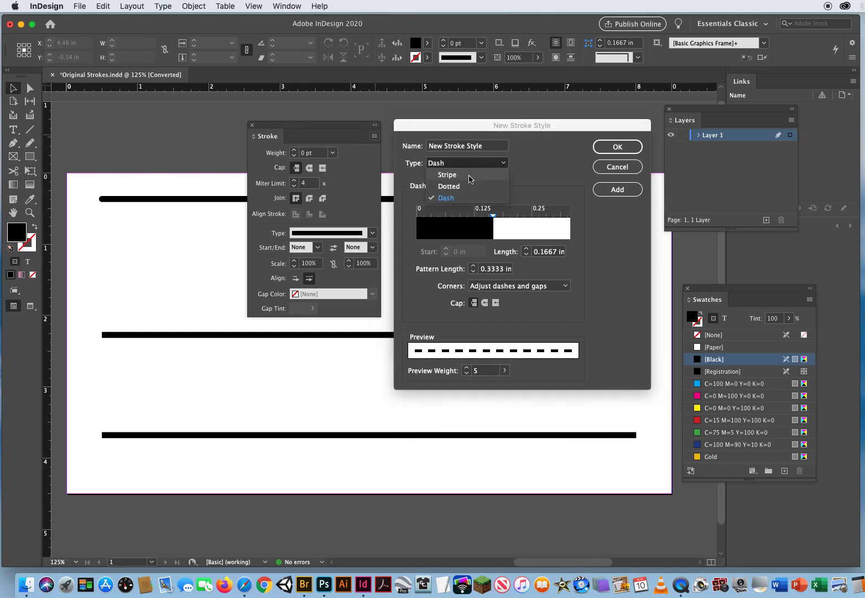
pyautogui.click(470, 175)
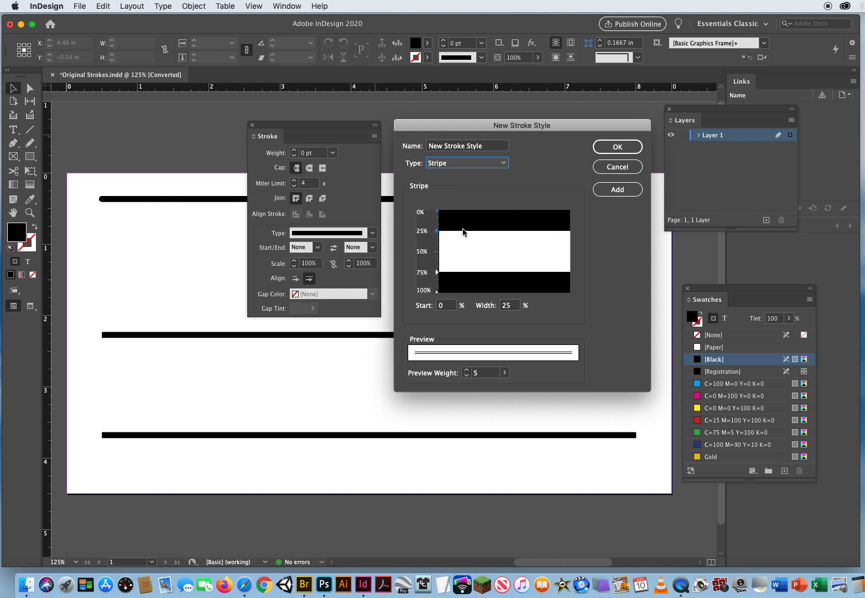
pyautogui.moveTo(437, 234); pyautogui.dragTo(437, 234)
pyautogui.moveTo(437, 242); pyautogui.dragTo(437, 216)
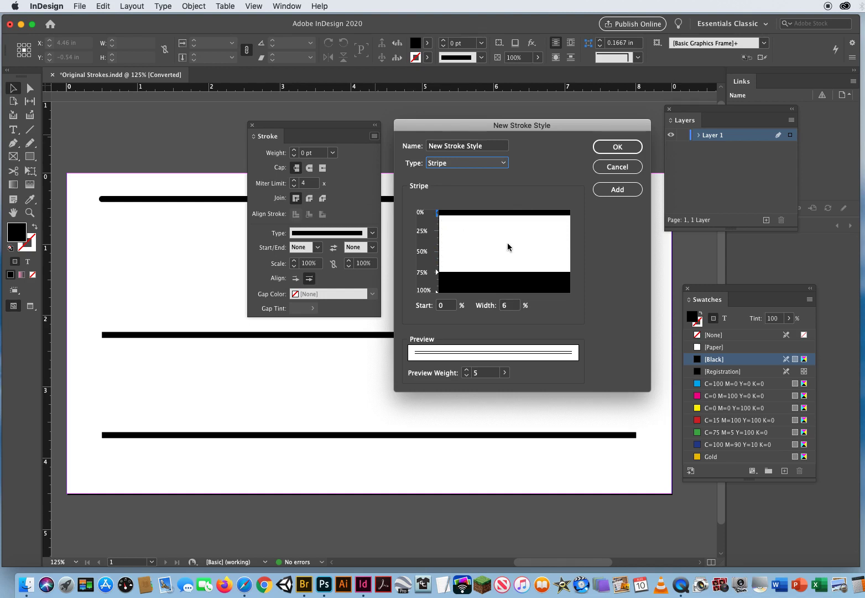
pyautogui.moveTo(489, 238); pyautogui.dragTo(464, 238)
pyautogui.moveTo(438, 273); pyautogui.dragTo(438, 263)
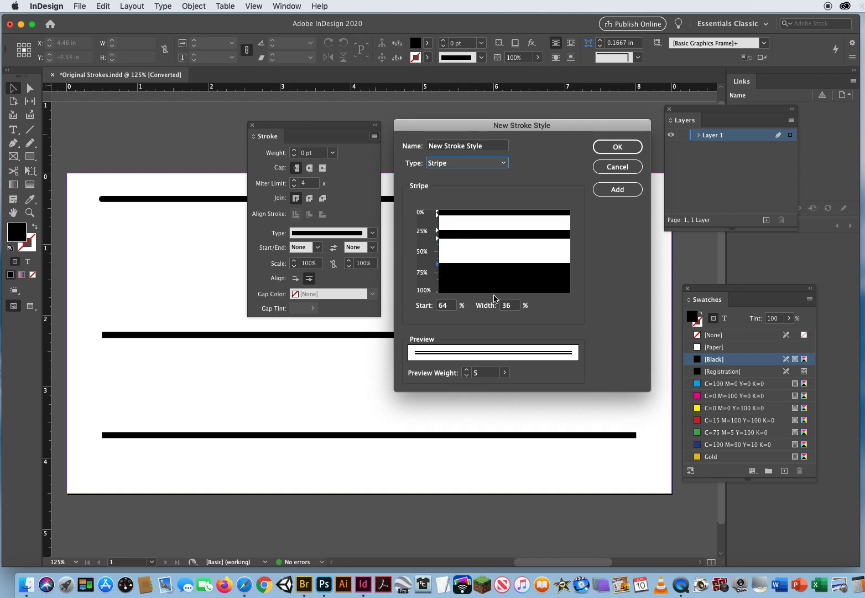
# Name the stripe style My Demo Triple Stroke and save it to the stroke styles list.
pyautogui.moveTo(490, 147); pyautogui.dragTo(419, 145)
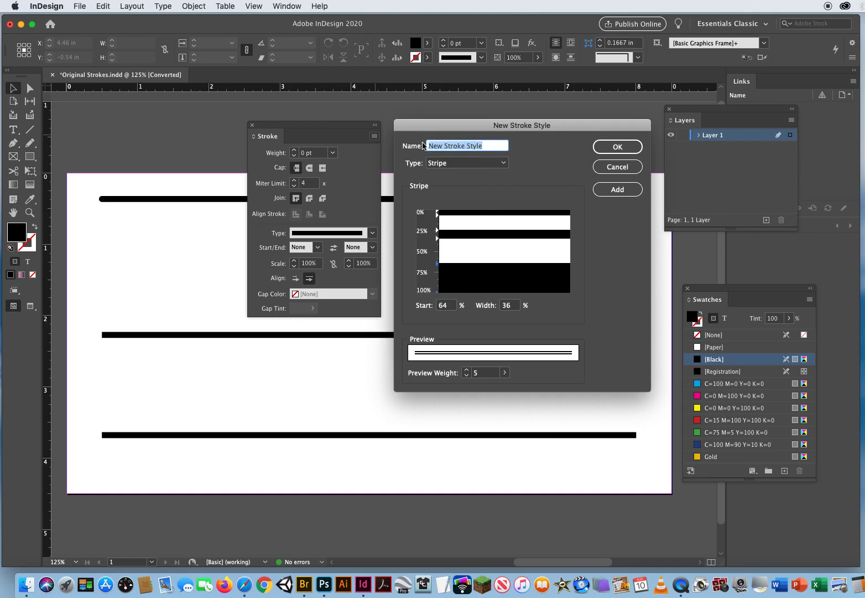
pyautogui.write('My Demo Triple')
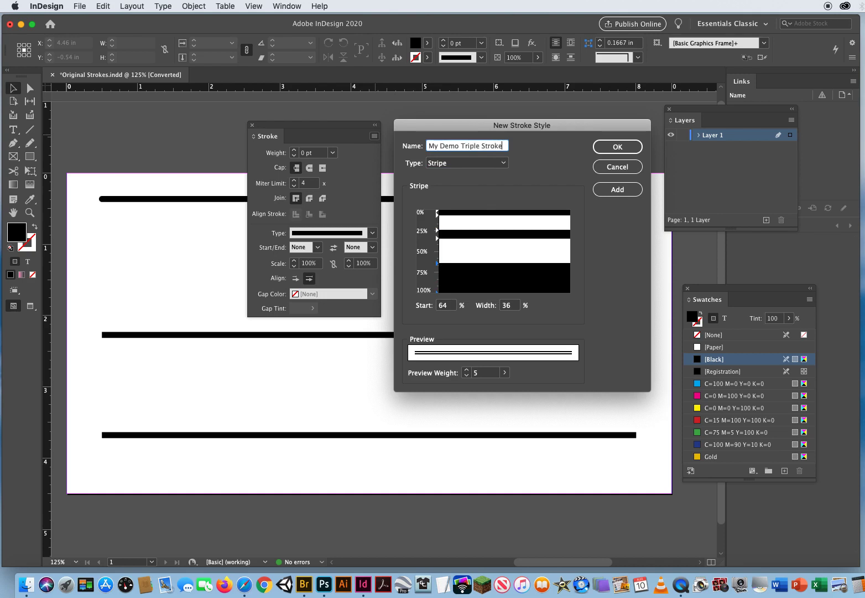
pyautogui.click(611, 148)
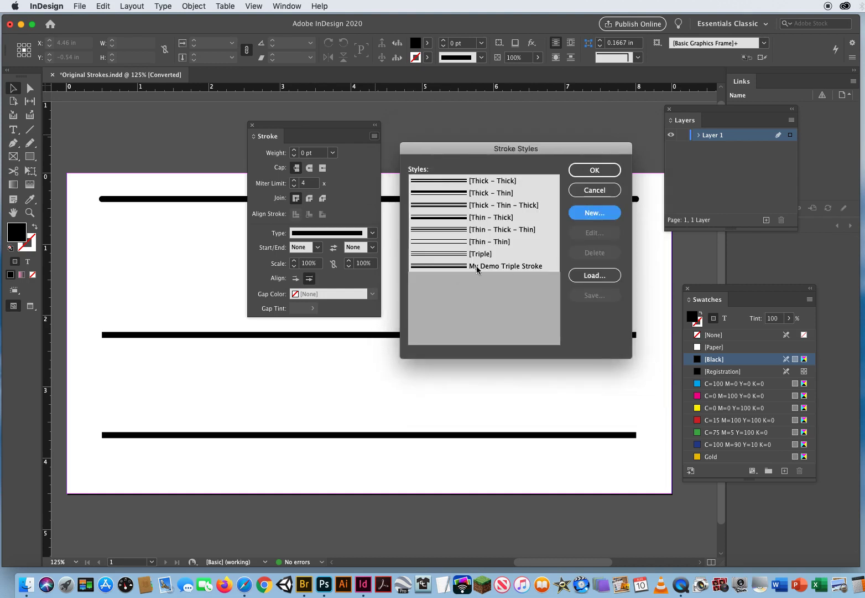
# Define another new Stripe style with a 10% top stripe and a bottom stripe starting at 33% with 67% width.
pyautogui.click(592, 212)
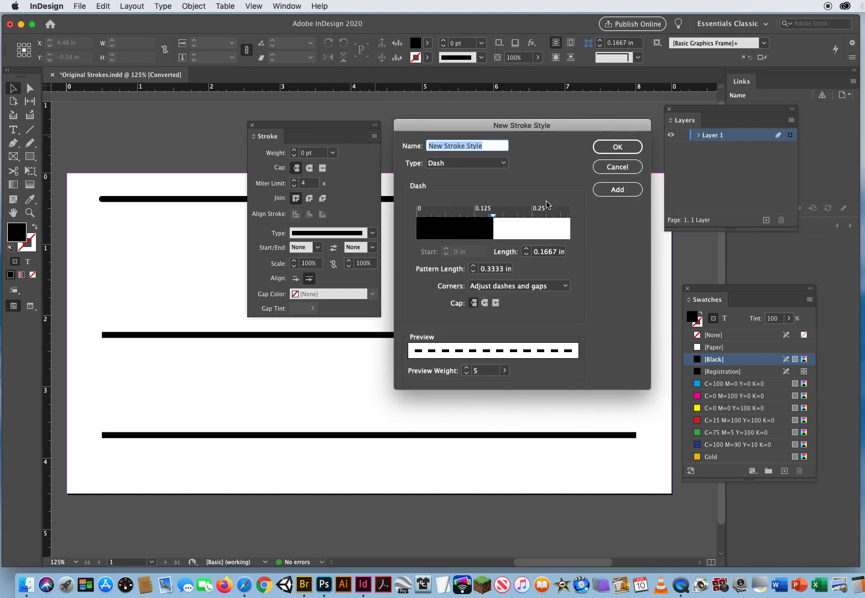
pyautogui.click(463, 164)
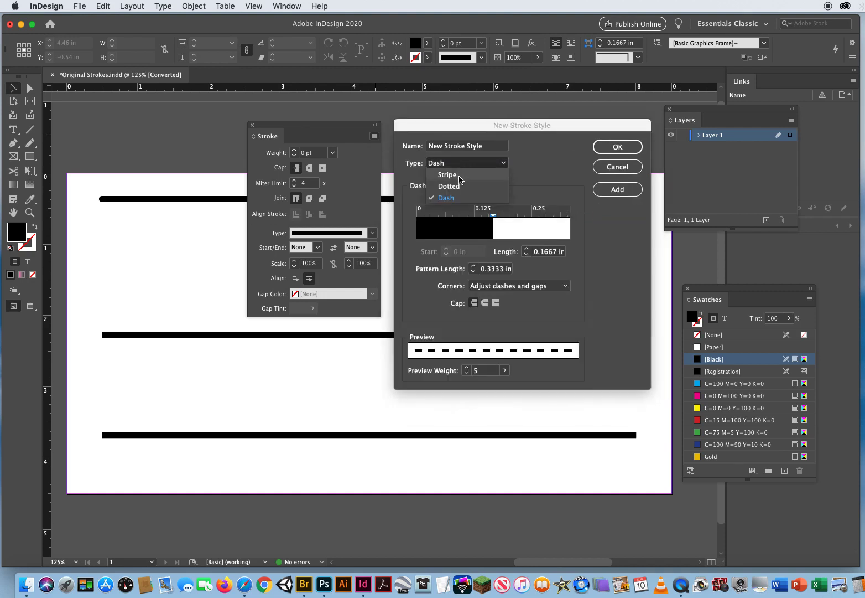
pyautogui.click(460, 175)
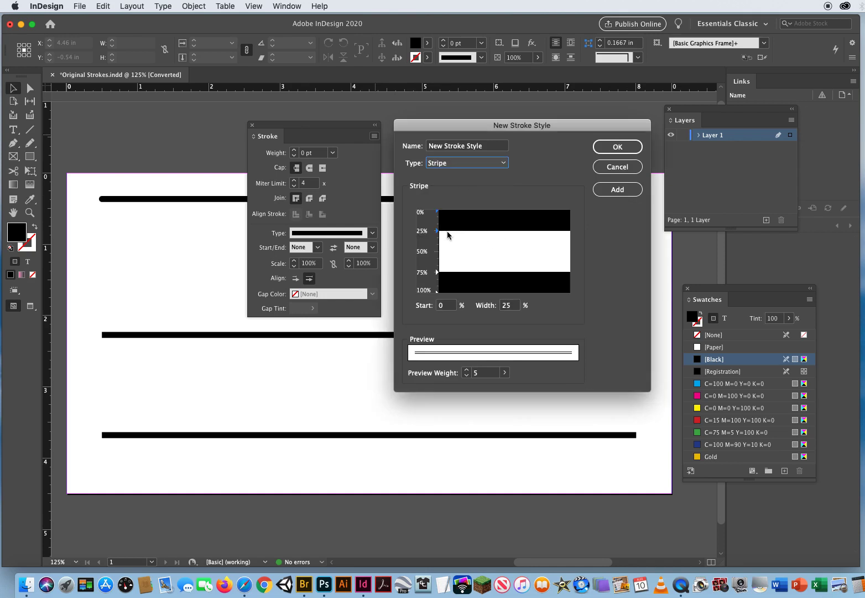
pyautogui.moveTo(439, 231); pyautogui.dragTo(439, 220)
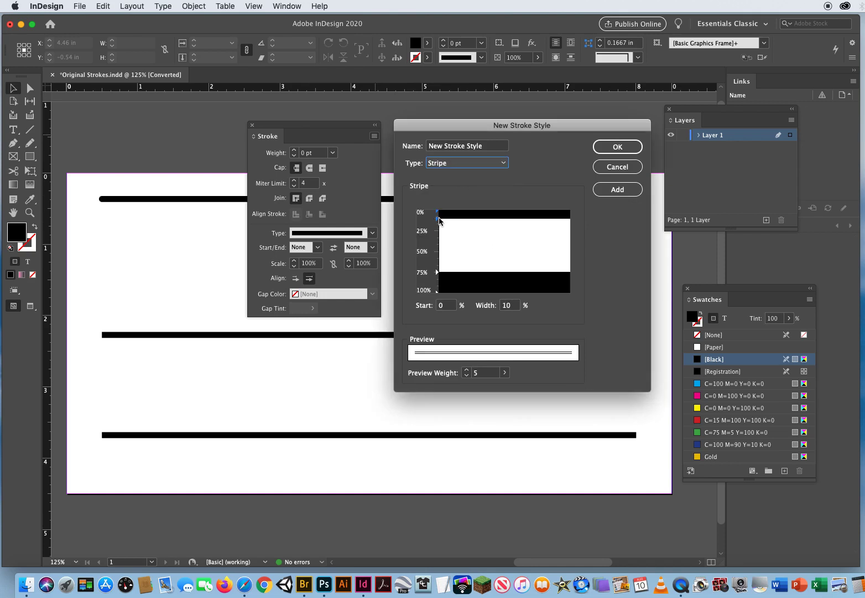
pyautogui.moveTo(437, 274); pyautogui.dragTo(436, 240)
# Name the second stripe style Really Thick Stroke, add it, and accept the updated stroke styles list.
pyautogui.tripleClick(465, 147)
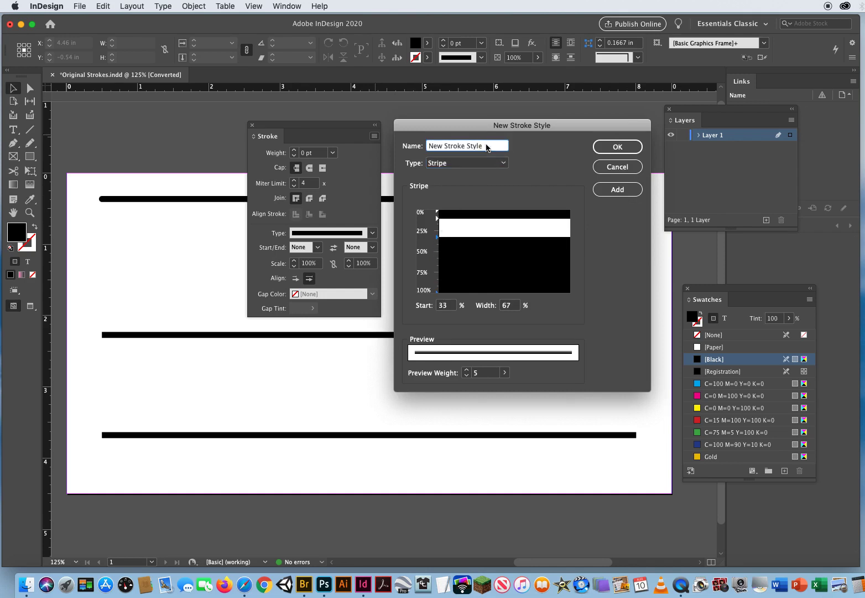
pyautogui.write('Really Thick')
pyautogui.click(617, 191)
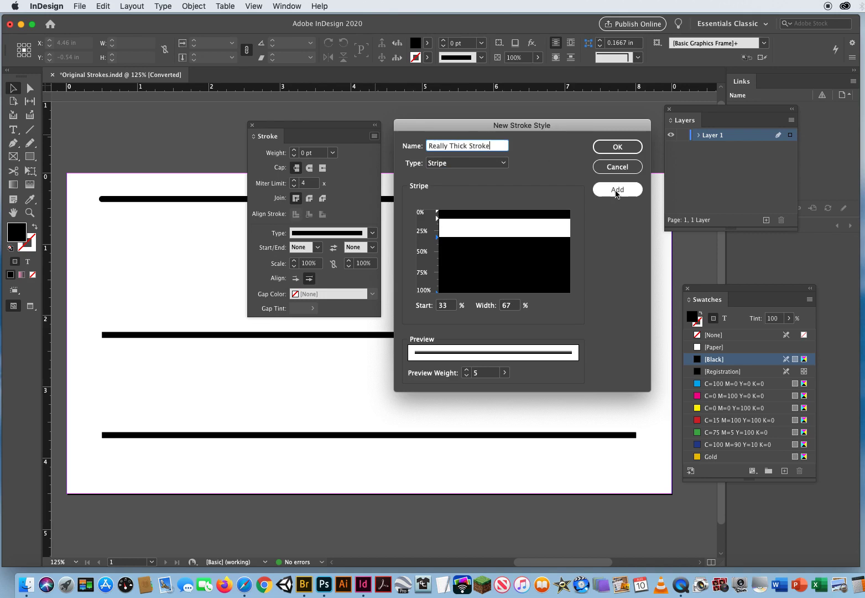
pyautogui.click(618, 147)
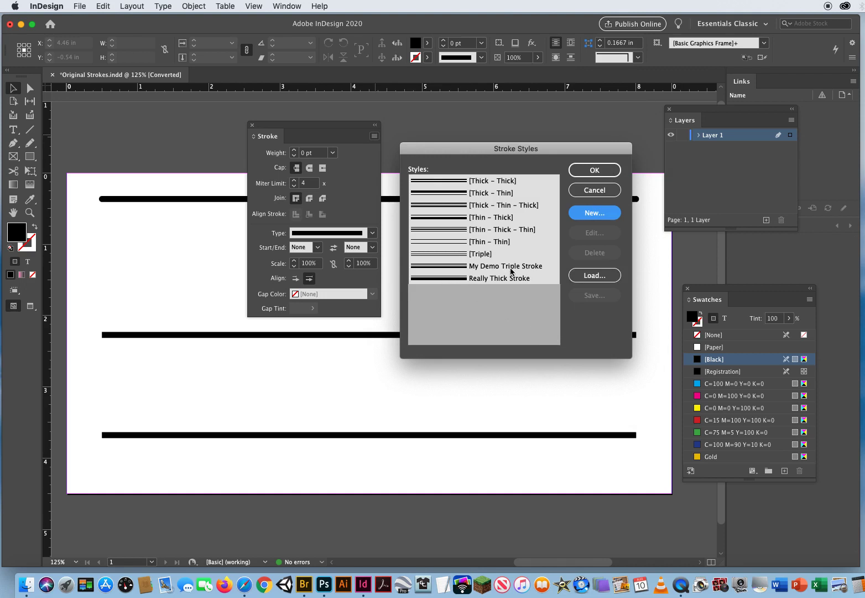
pyautogui.click(591, 171)
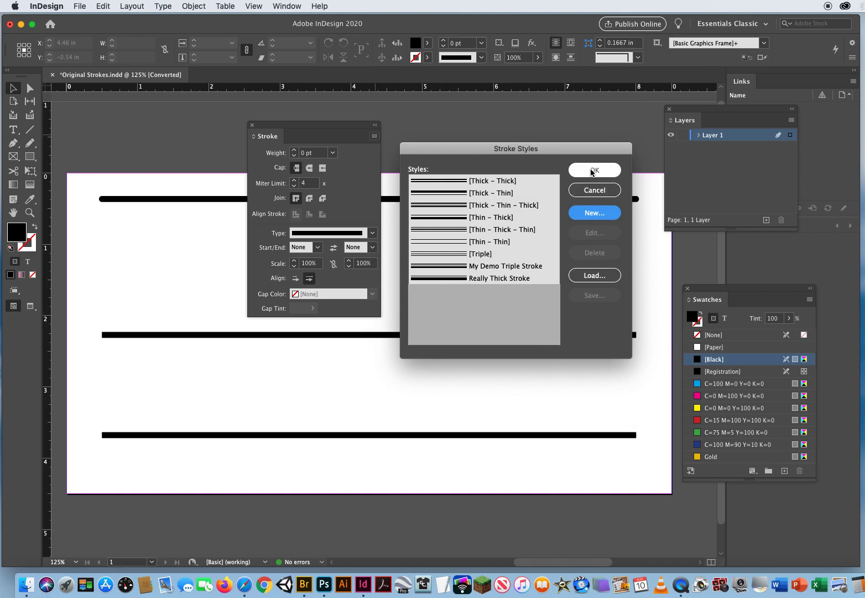
# Apply the My Demo Triple Stroke style to the top line and increase its stroke weight.
pyautogui.moveTo(416, 166); pyautogui.dragTo(481, 278)
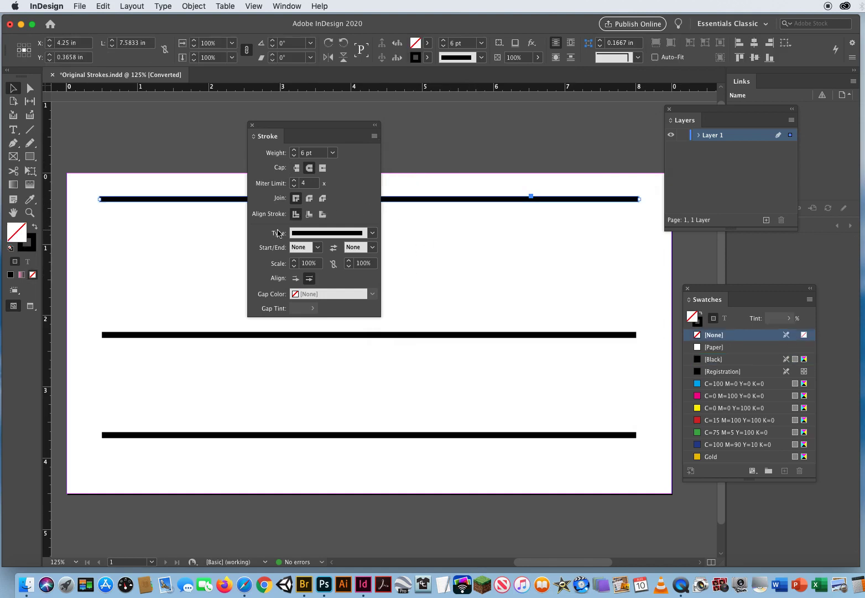
pyautogui.click(373, 234)
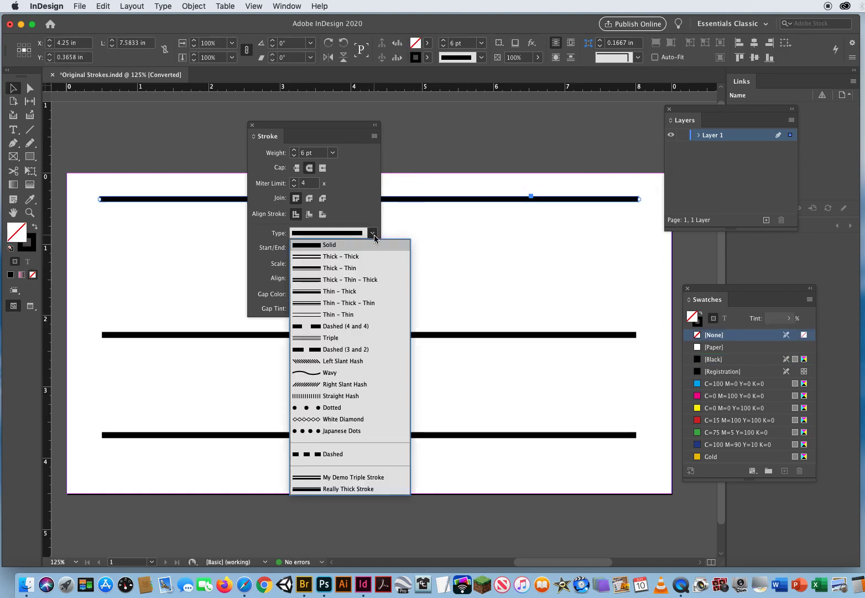
pyautogui.click(345, 478)
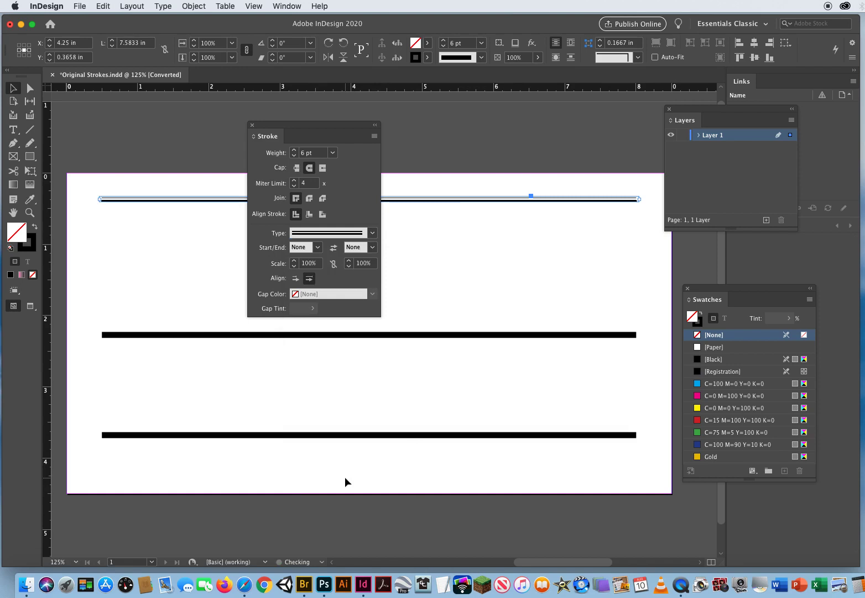
pyautogui.click(295, 150)
pyautogui.click(295, 150)
pyautogui.click(294, 150)
pyautogui.click(484, 282)
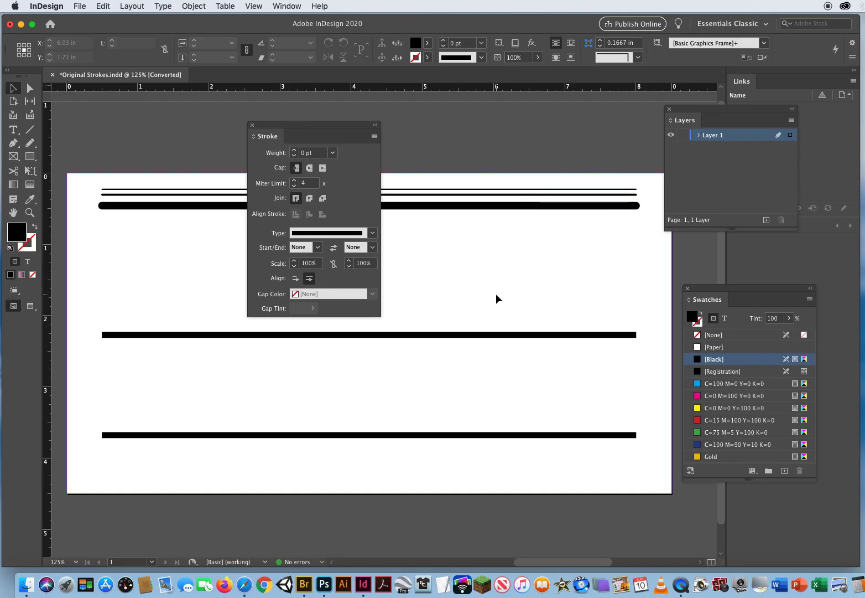
# Apply the Really Thick Stroke style to the middle line.
pyautogui.moveTo(457, 282); pyautogui.dragTo(493, 374)
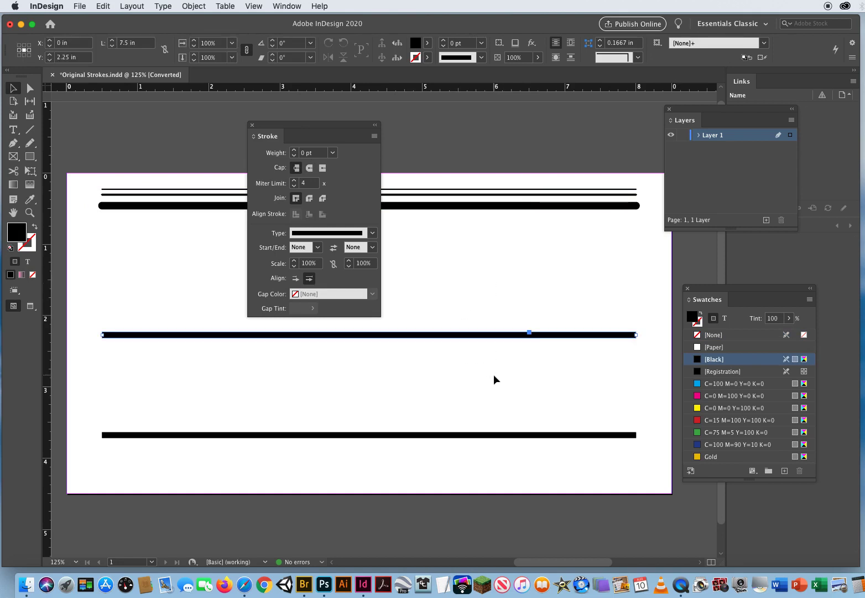
pyautogui.click(372, 233)
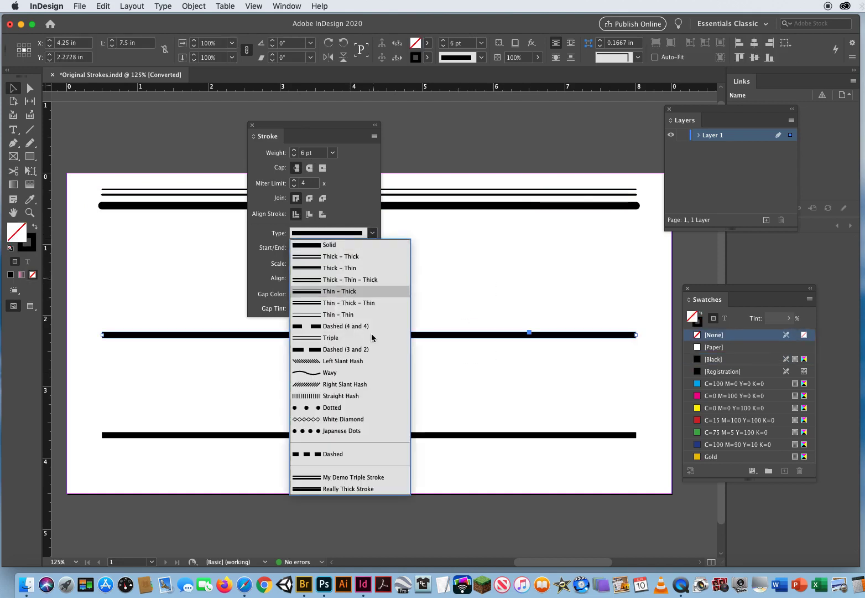
pyautogui.click(353, 489)
pyautogui.click(464, 356)
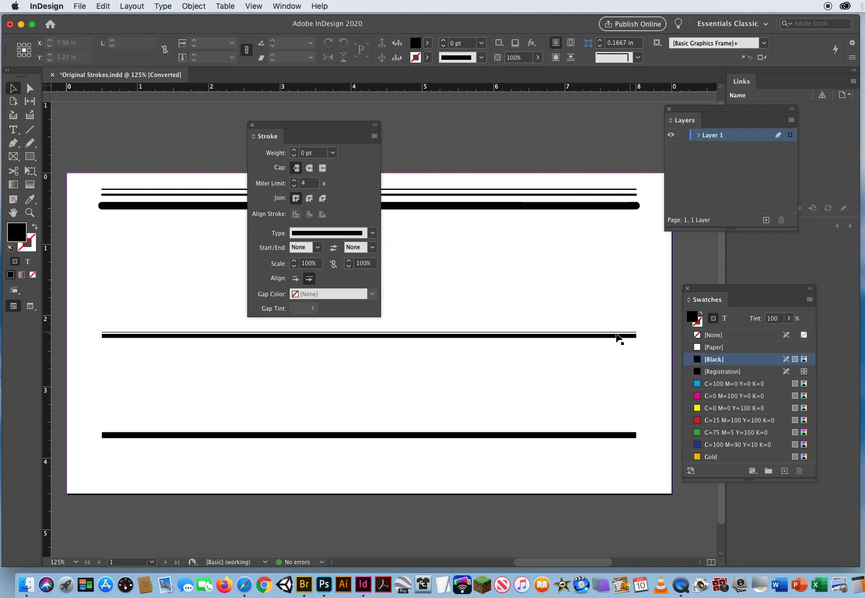
# Increase the middle line's stroke weight to 13 pt.
pyautogui.click(416, 334)
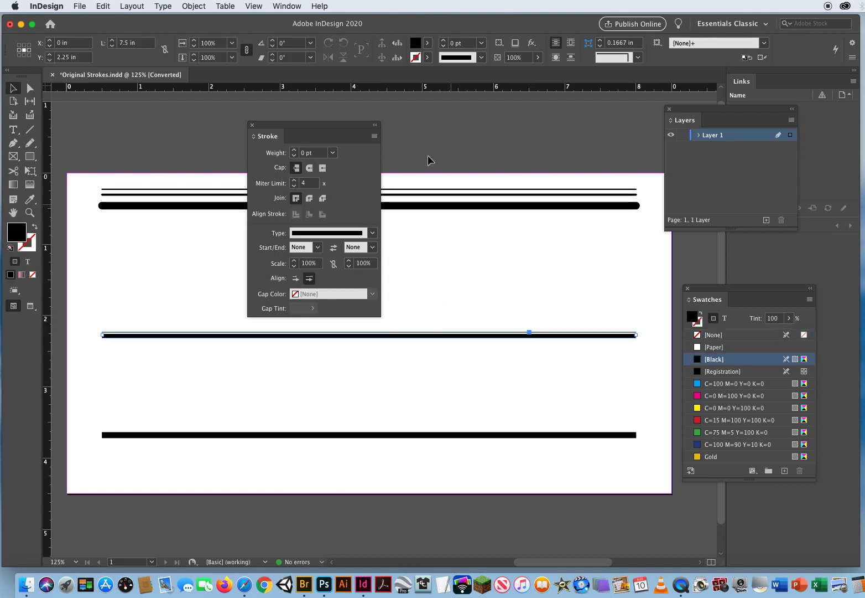
pyautogui.click(293, 150)
pyautogui.click(293, 150)
pyautogui.click(294, 150)
pyautogui.click(294, 150)
pyautogui.click(294, 151)
pyautogui.click(294, 150)
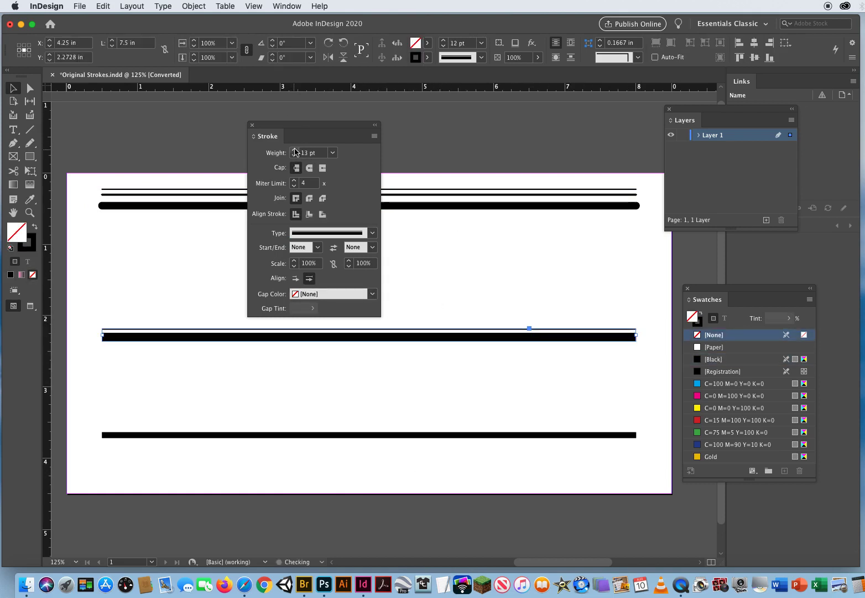
pyautogui.click(470, 277)
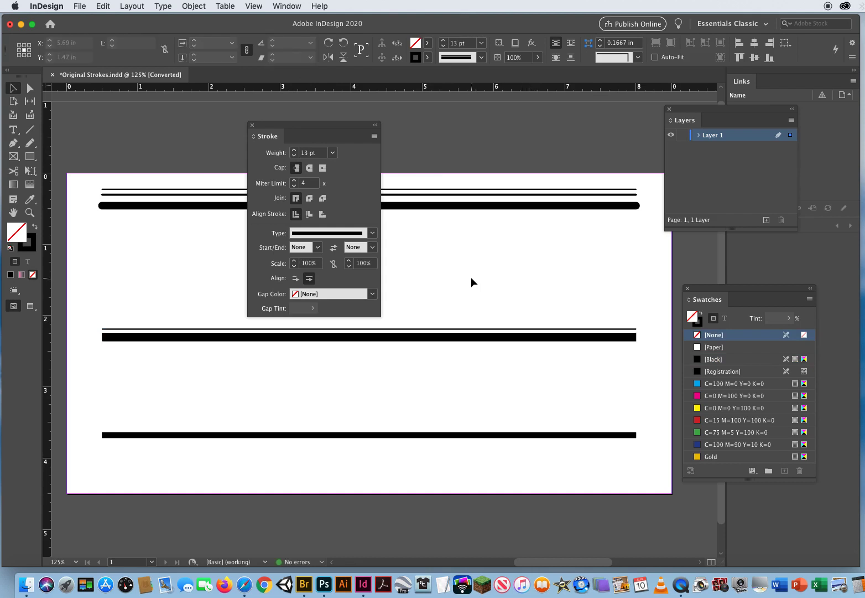
# Create a new Dotted stroke style and add a second dot centered at about 0.022 in.
pyautogui.click(374, 136)
pyautogui.click(410, 160)
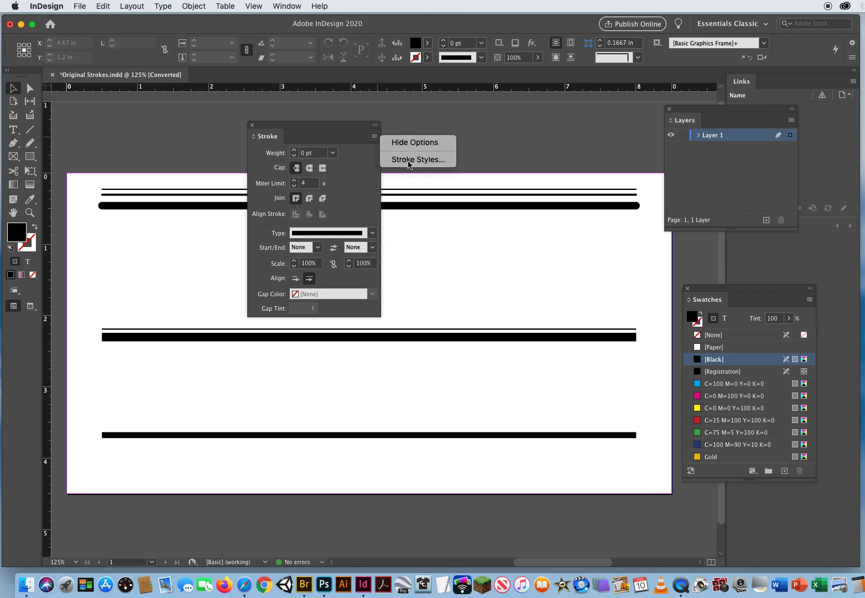
pyautogui.click(592, 214)
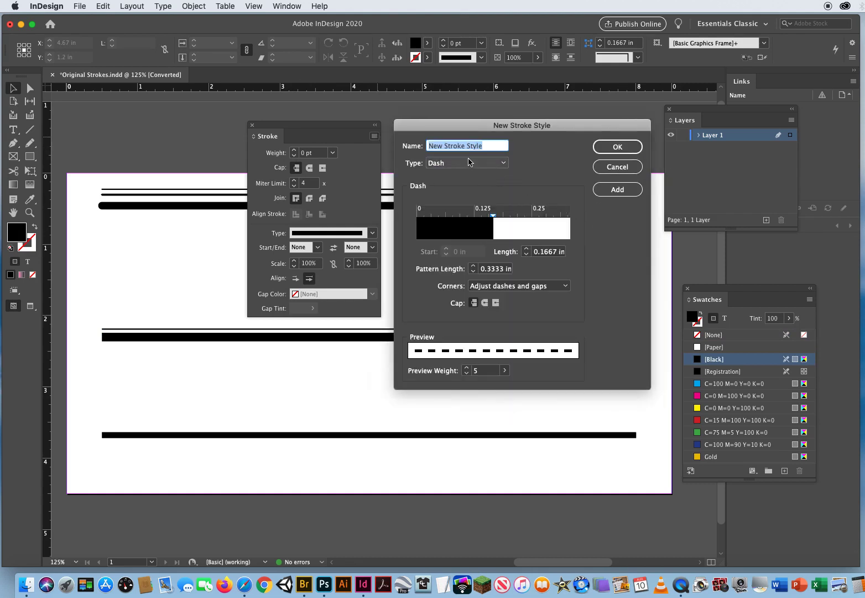
pyautogui.click(475, 163)
pyautogui.click(468, 186)
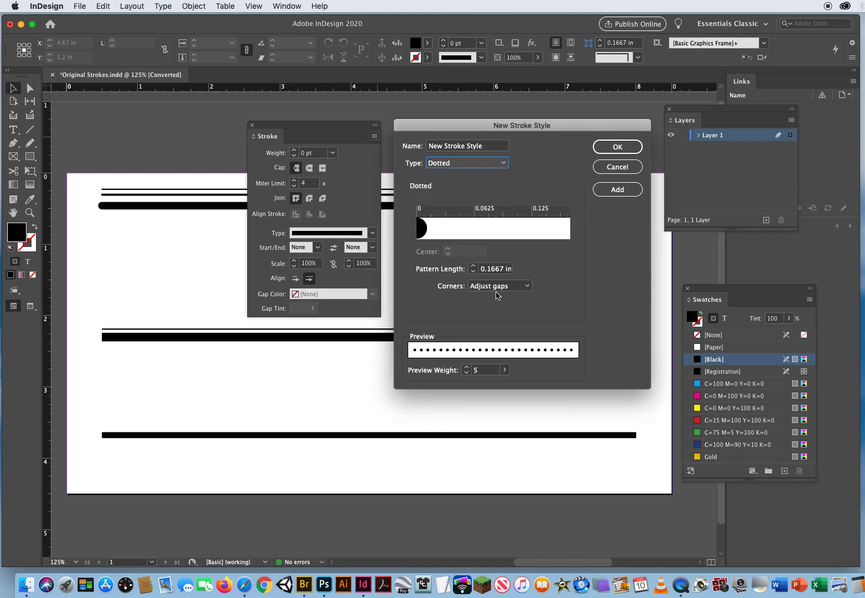
pyautogui.click(464, 229)
pyautogui.moveTo(464, 232); pyautogui.dragTo(437, 232)
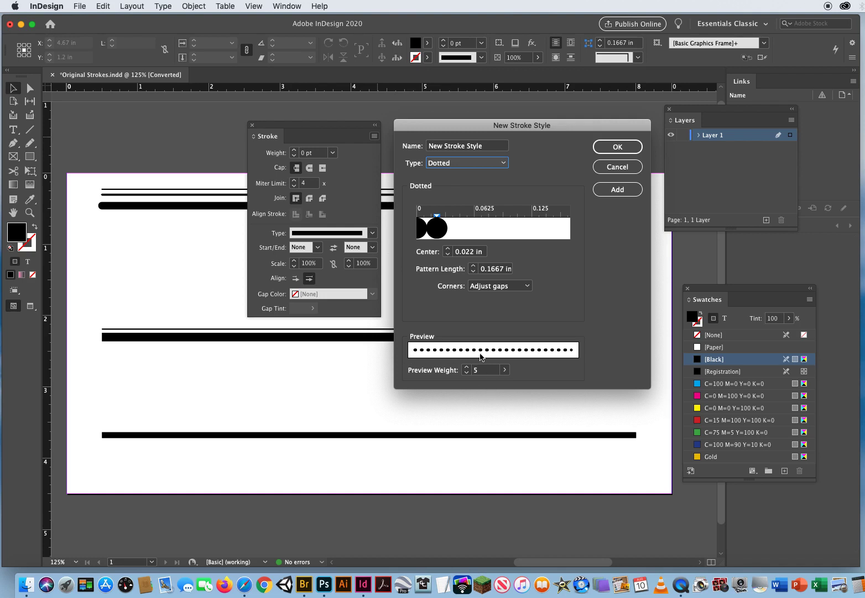
# Raise the preview weight of the dotted stroke style to 10.
pyautogui.click(491, 372)
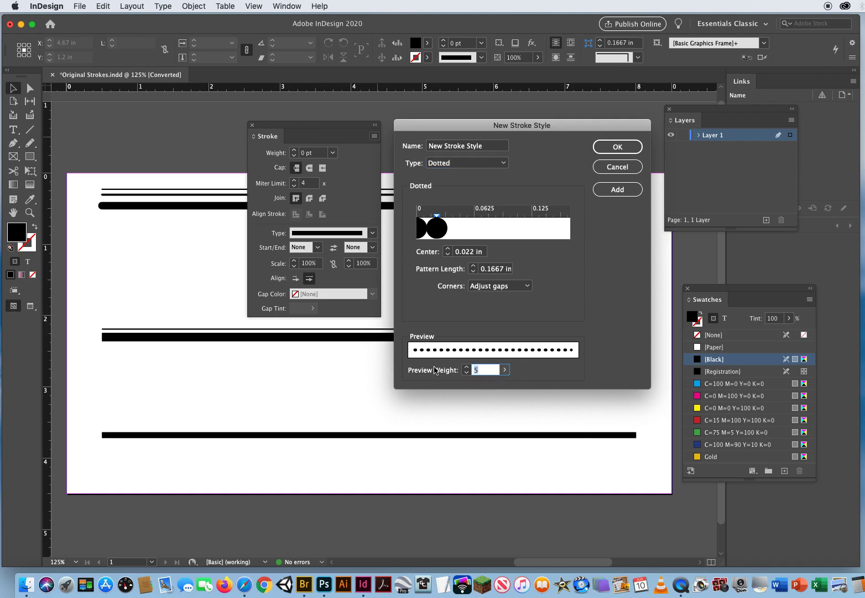
pyautogui.click(466, 368)
pyautogui.click(466, 367)
pyautogui.click(467, 367)
pyautogui.click(467, 368)
pyautogui.click(466, 367)
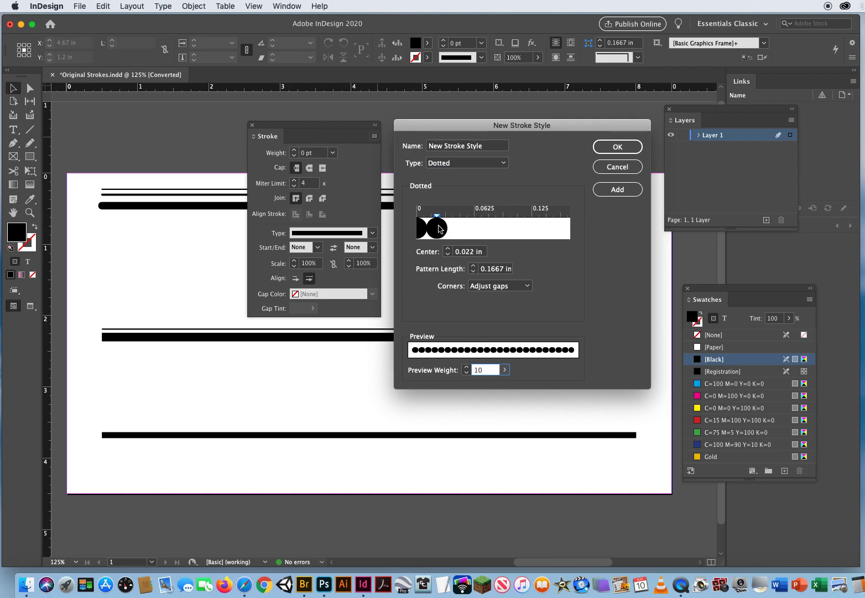
# Reposition the second dot to about 0.0228 in, add the dotted style under its default name, and accept the stroke styles list.
pyautogui.moveTo(438, 228); pyautogui.dragTo(553, 229)
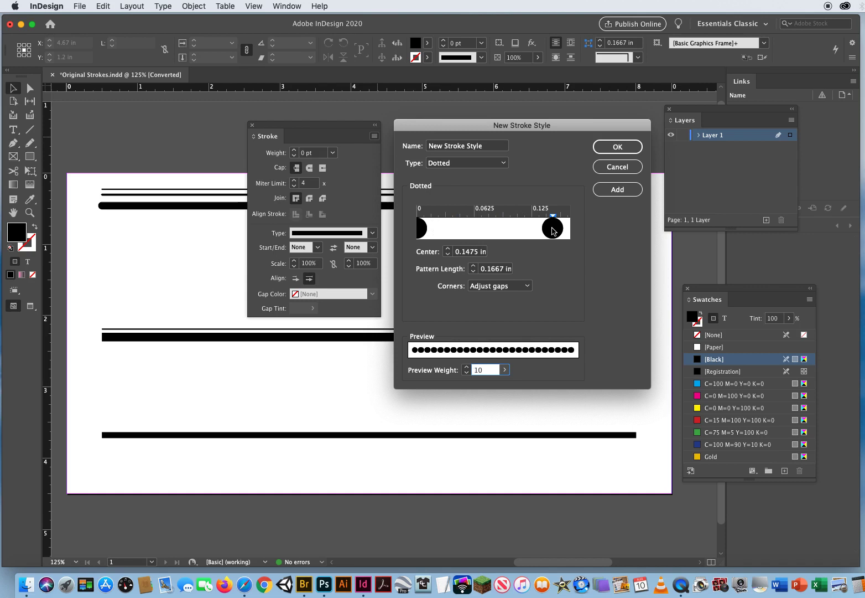
pyautogui.moveTo(553, 221); pyautogui.dragTo(441, 231)
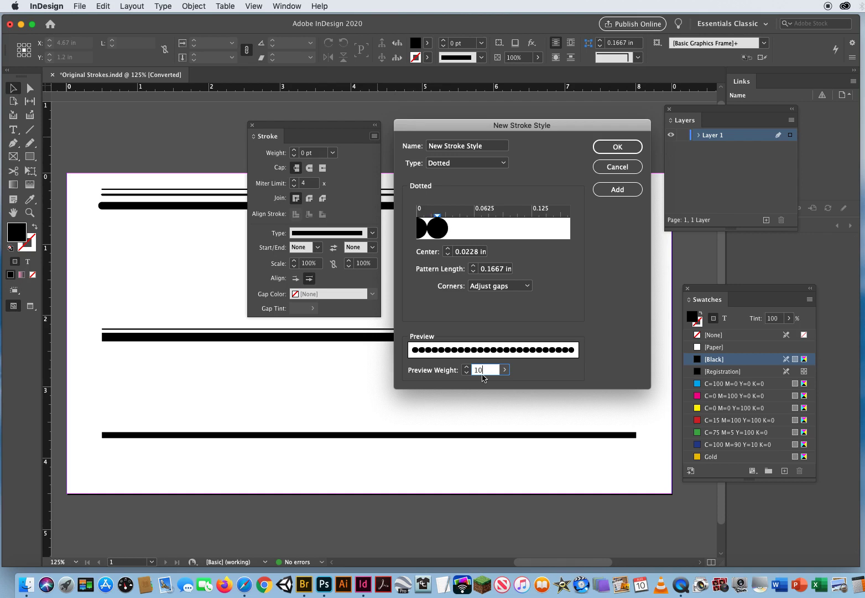
pyautogui.click(617, 190)
pyautogui.click(618, 144)
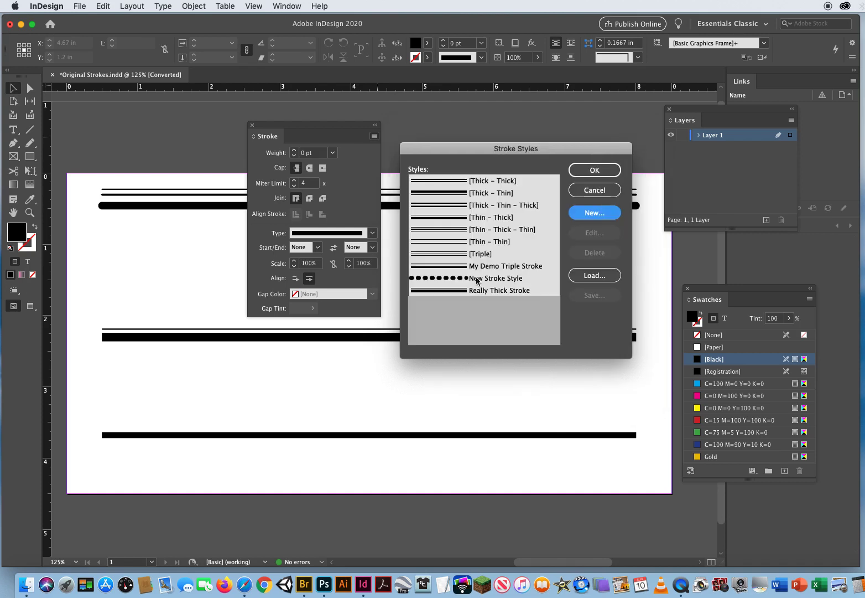
pyautogui.click(601, 176)
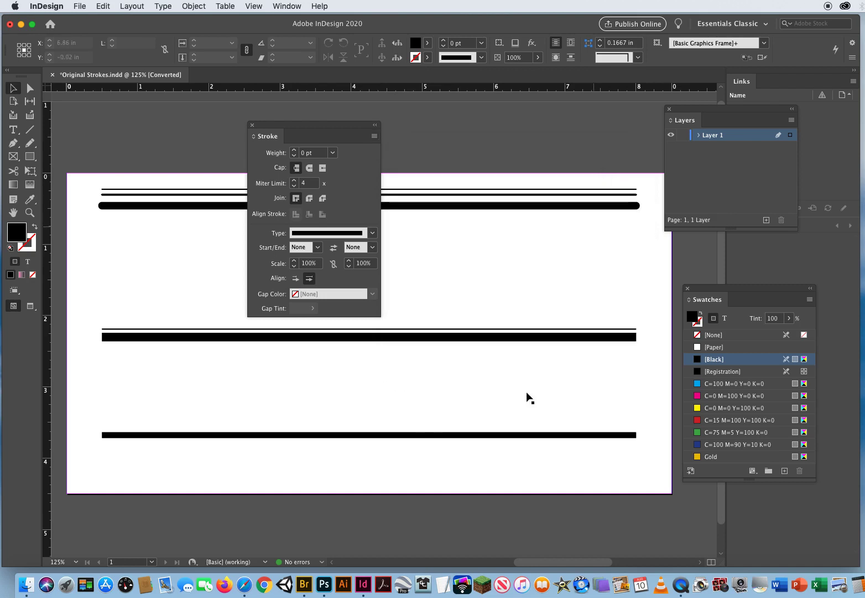
# Apply the custom dotted New Stroke Style to the bottom line and set its weight to 8 pt.
pyautogui.moveTo(406, 409); pyautogui.dragTo(484, 467)
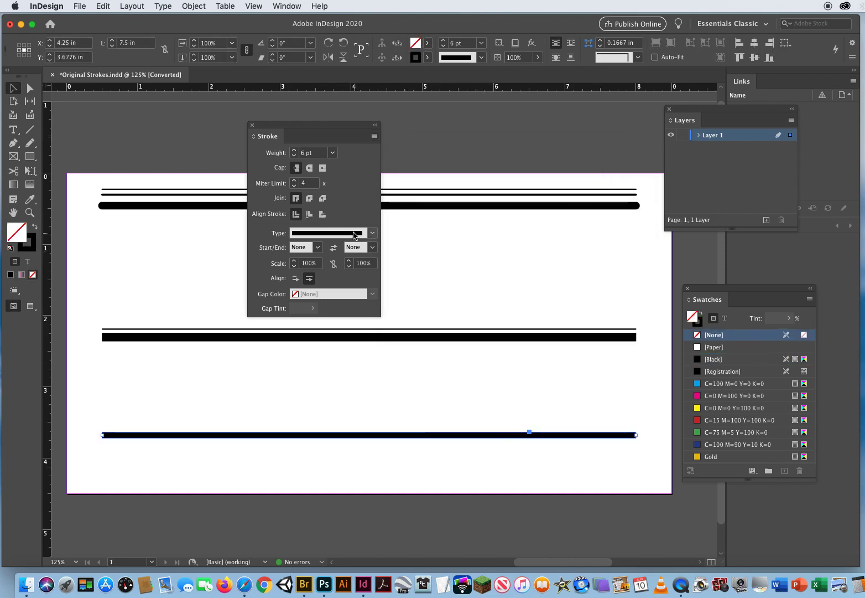
pyautogui.click(372, 232)
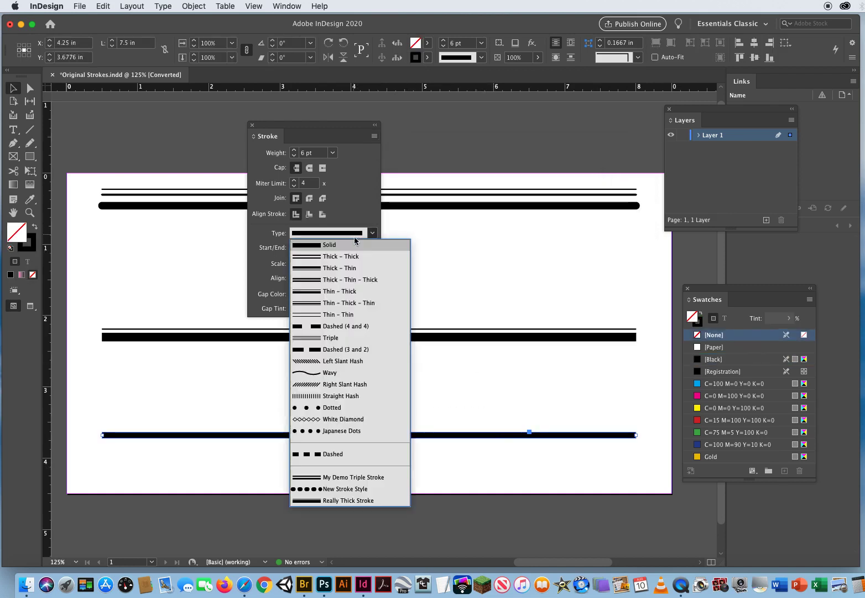
pyautogui.click(352, 489)
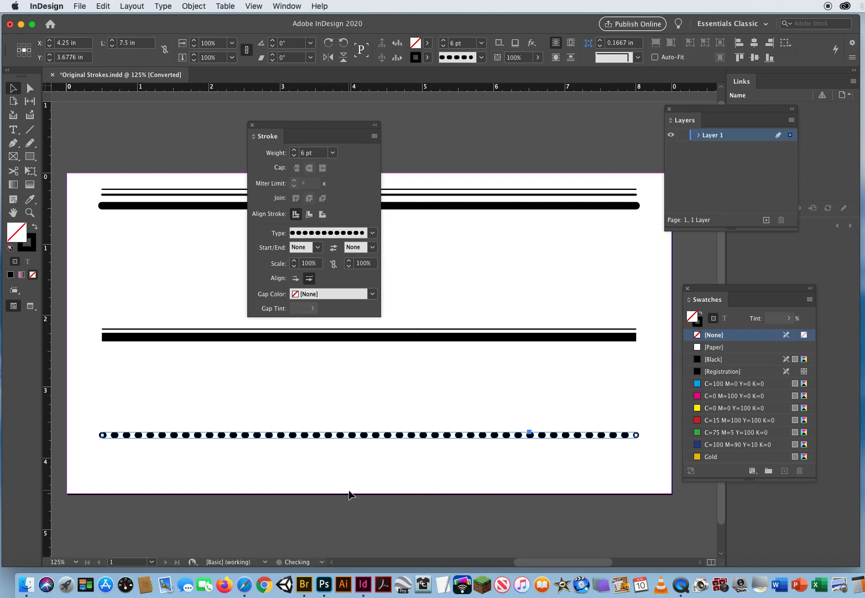
pyautogui.click(294, 150)
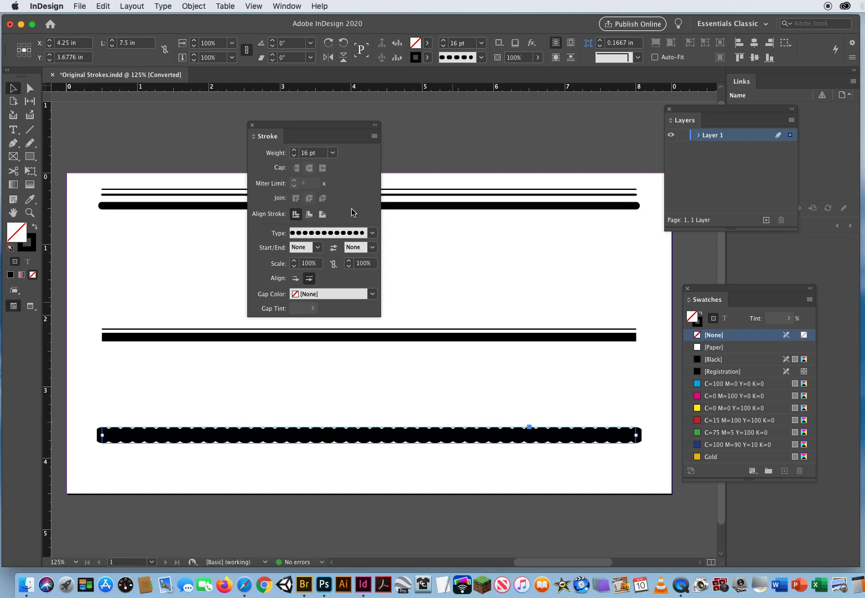
pyautogui.click(295, 156)
pyautogui.click(295, 156)
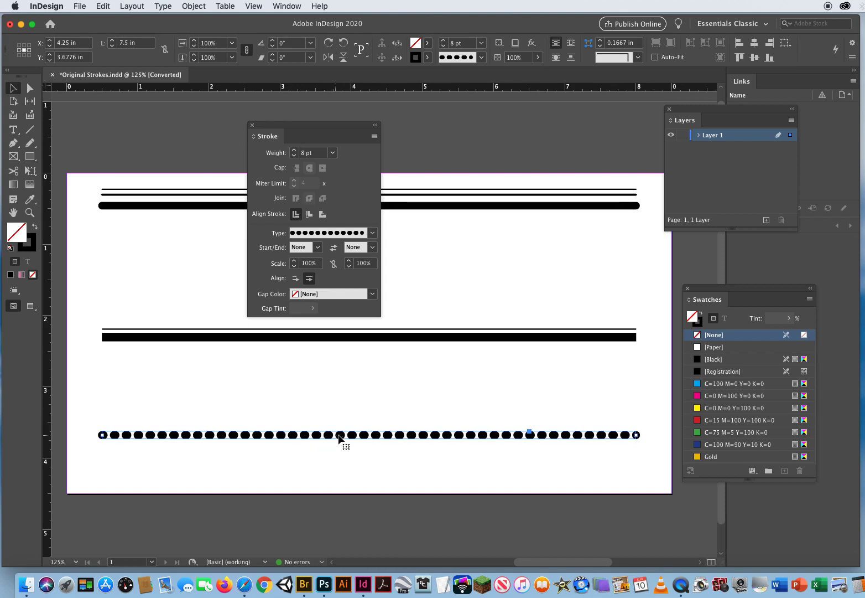
# Switch the bottom line's stroke type to the built-in Dotted and deselect the line.
pyautogui.click(349, 237)
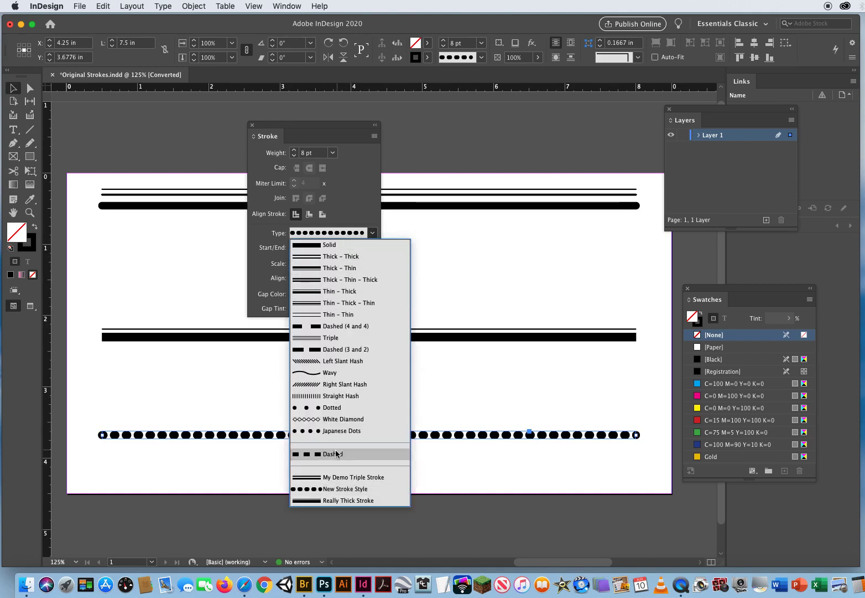
pyautogui.click(329, 408)
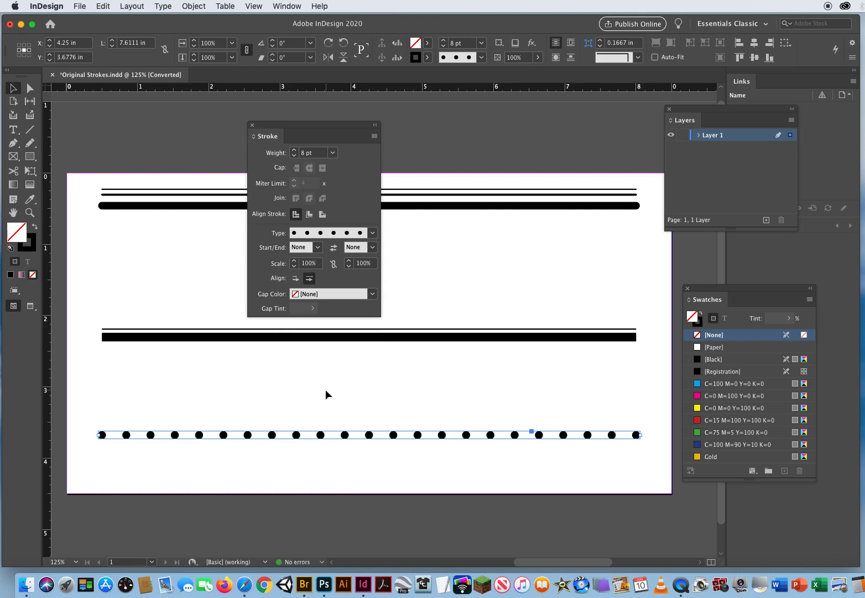
pyautogui.click(448, 248)
# Create another new stroke style of type Dash and shorten its first dash to about 0.0135 in.
pyautogui.click(374, 135)
pyautogui.click(409, 160)
pyautogui.click(594, 212)
pyautogui.click(457, 164)
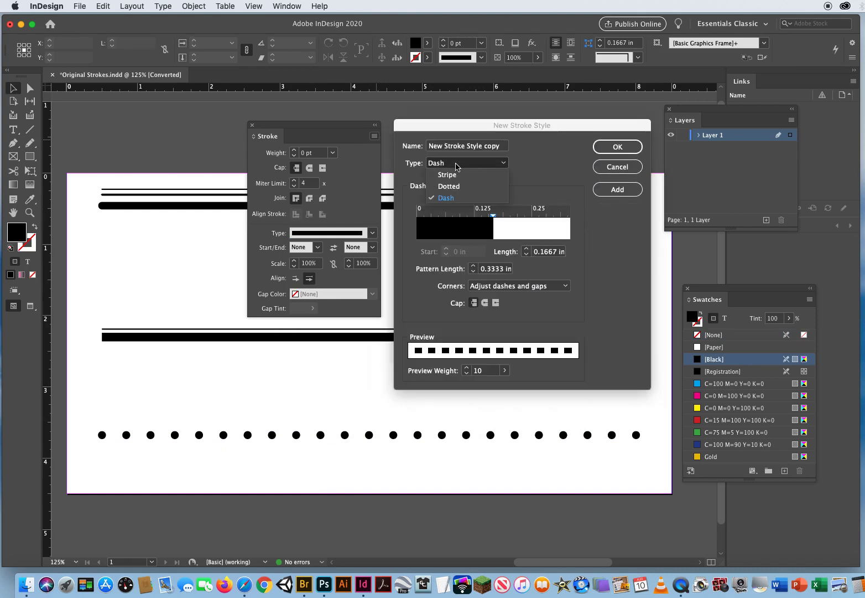
pyautogui.click(451, 198)
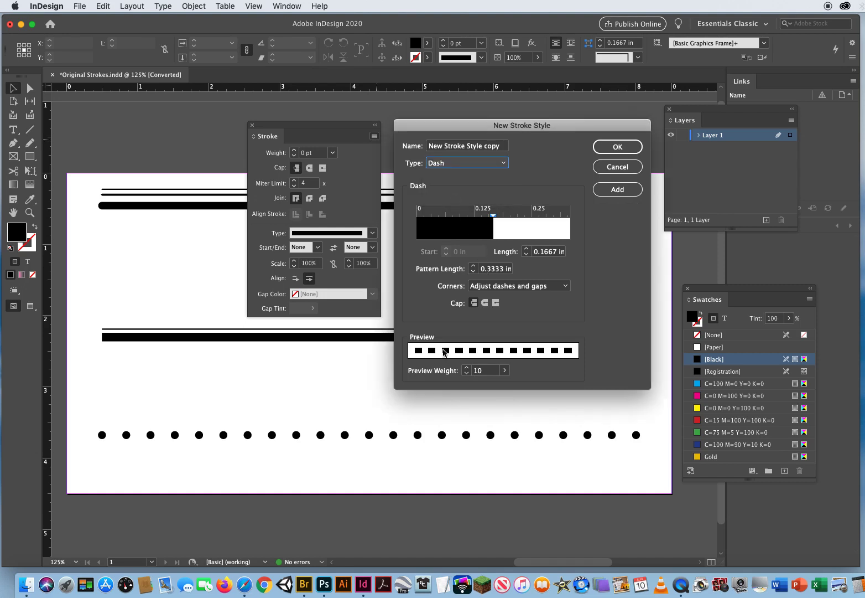
pyautogui.moveTo(493, 215); pyautogui.dragTo(423, 216)
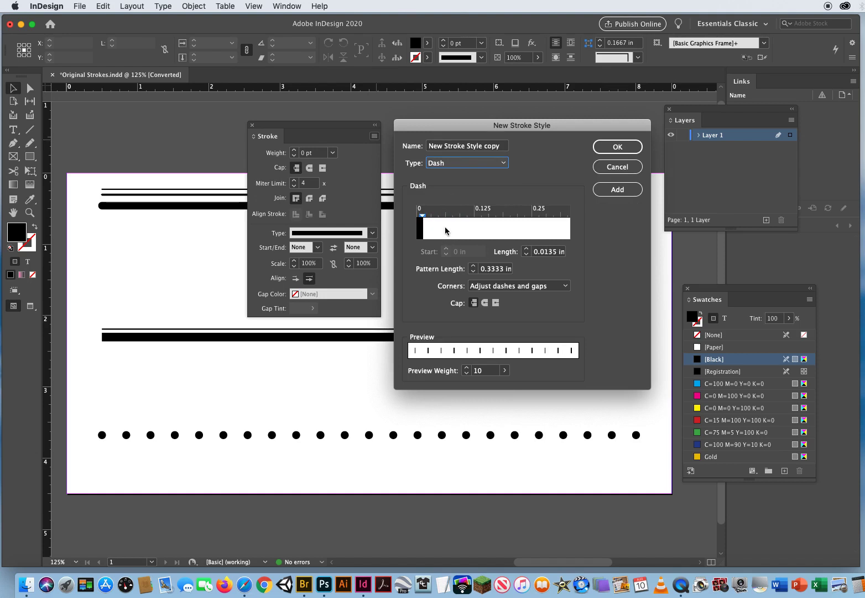
# Add three more dashes to the pattern, the last starting at about 0.2333 in with a 0.0447 in length, and save the dash style.
pyautogui.moveTo(445, 231); pyautogui.dragTo(499, 232)
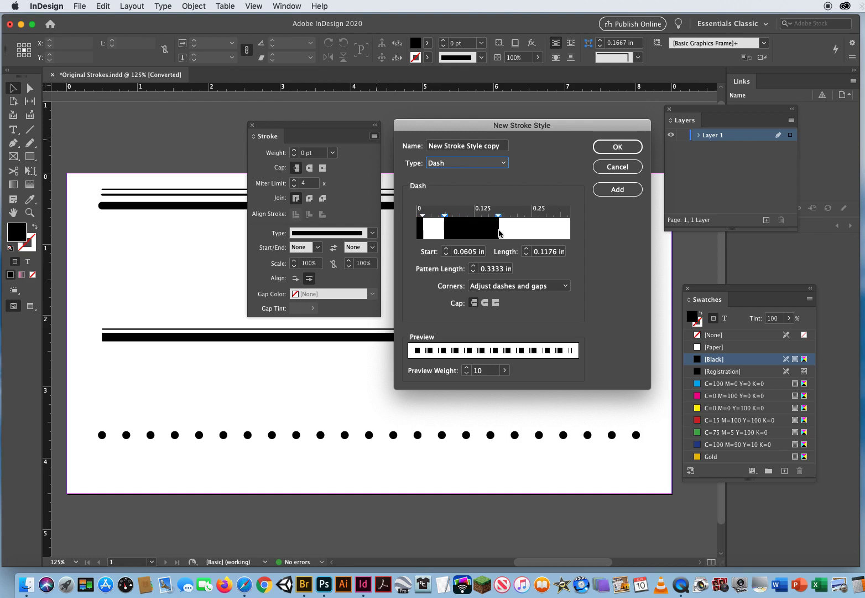
pyautogui.moveTo(510, 231); pyautogui.dragTo(564, 231)
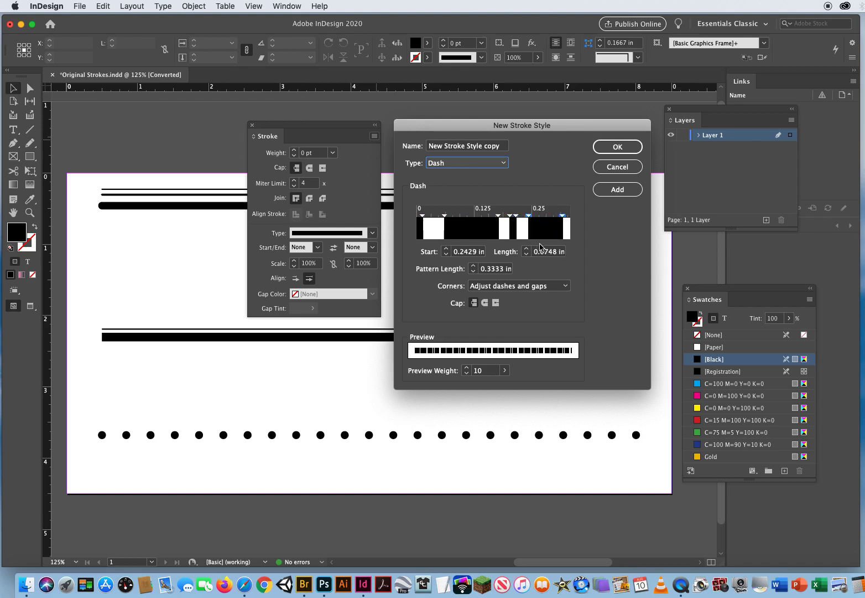
pyautogui.moveTo(545, 231); pyautogui.dragTo(547, 323)
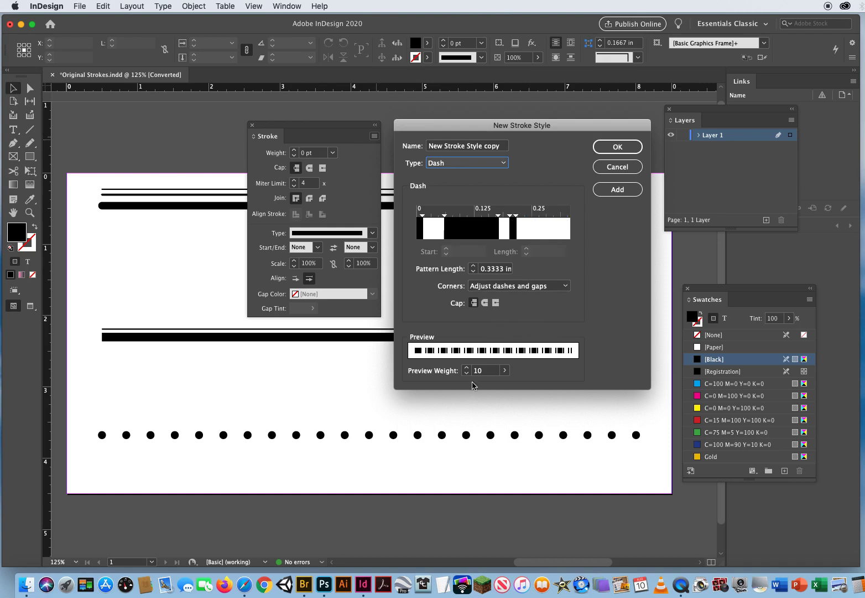
pyautogui.moveTo(529, 226)
pyautogui.mouseDown()
pyautogui.moveTo(550, 228)
pyautogui.moveTo(459, 231)
pyautogui.moveTo(549, 234)
pyautogui.moveTo(537, 234)
pyautogui.mouseUp()
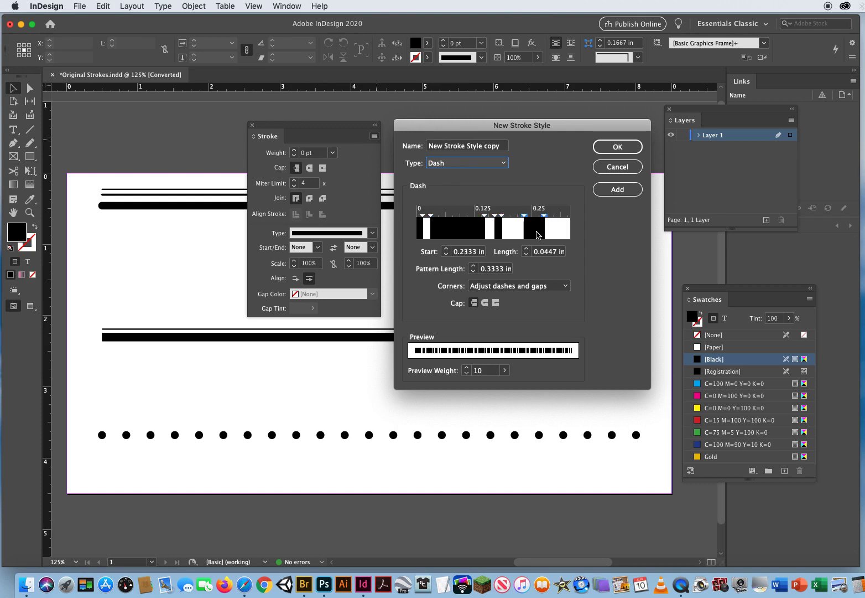
pyautogui.click(619, 148)
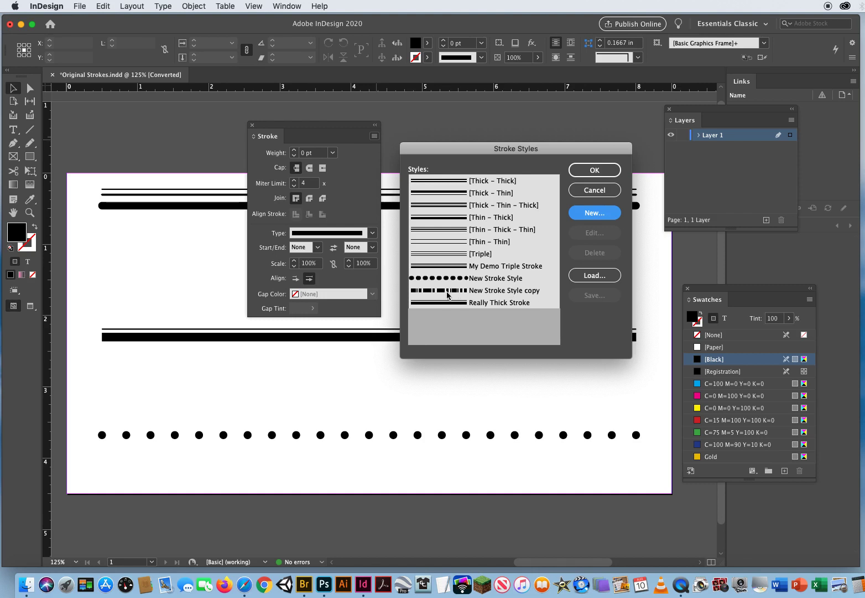
# Accept the stroke style list, apply New Stroke Style copy to the middle line and deselect it.
pyautogui.click(602, 177)
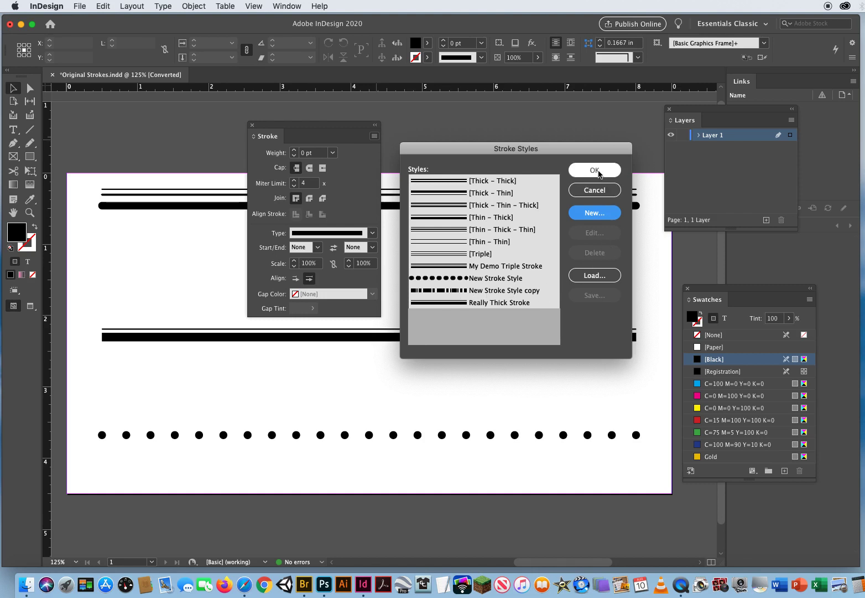
pyautogui.moveTo(294, 386)
pyautogui.mouseDown()
pyautogui.moveTo(330, 410)
pyautogui.moveTo(437, 366)
pyautogui.moveTo(526, 278)
pyautogui.mouseUp()
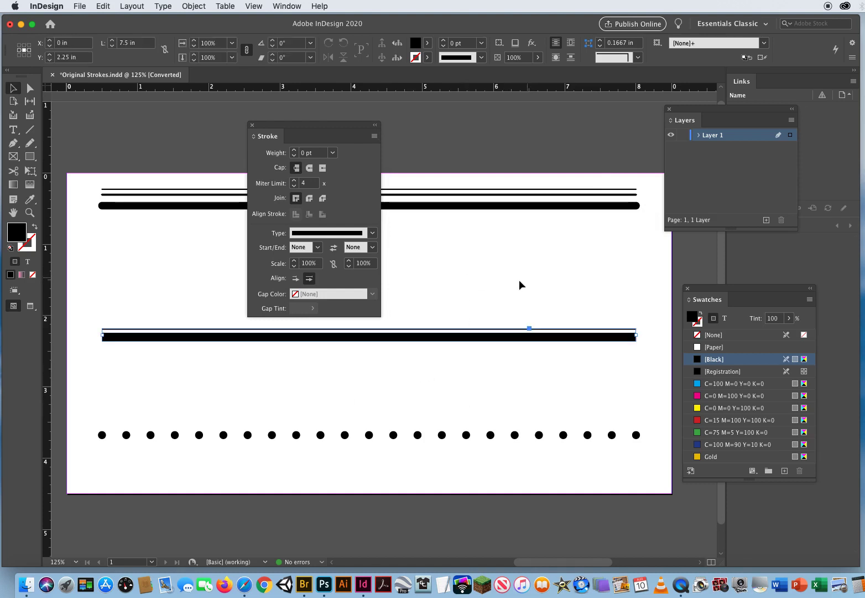
pyautogui.click(342, 234)
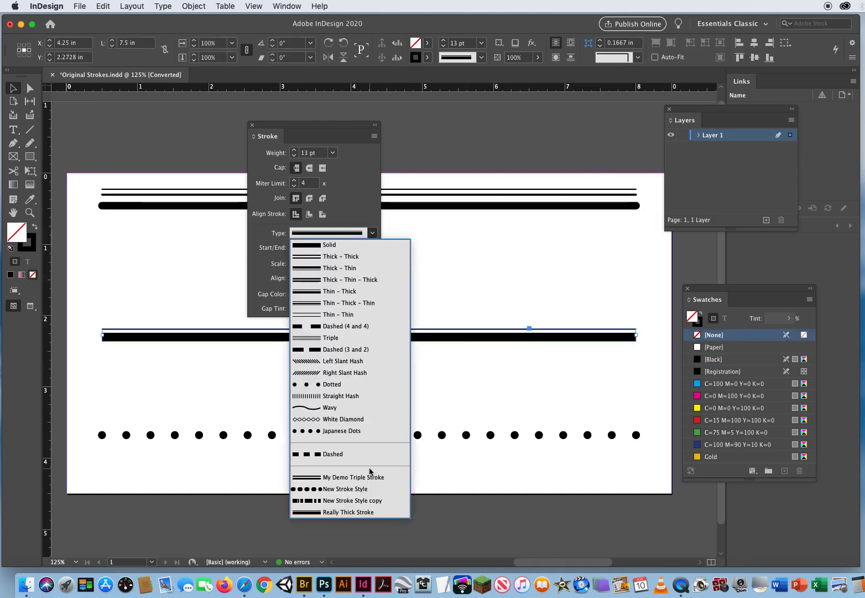
pyautogui.click(340, 501)
pyautogui.click(317, 405)
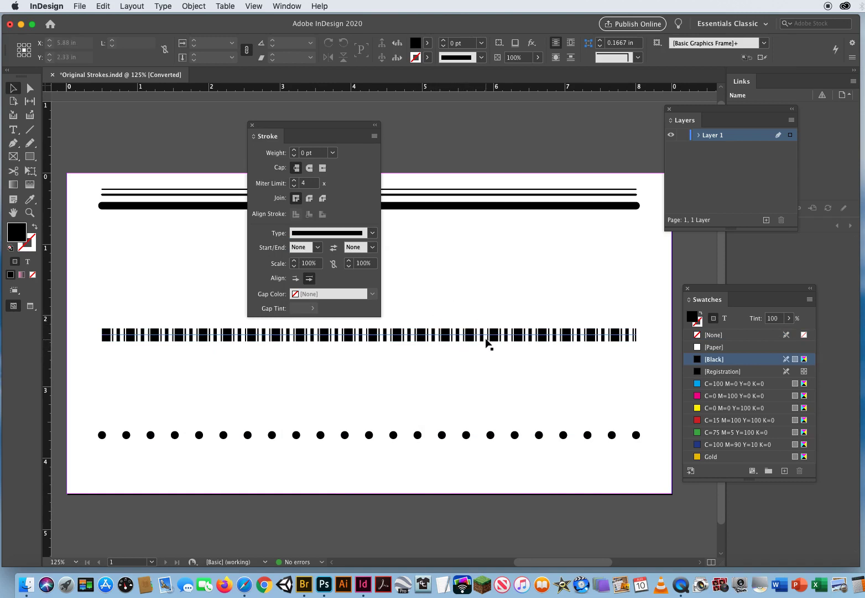
# Create another new stroke style of type Dash, add a second narrow dash and set the pattern length to 1 in.
pyautogui.click(374, 136)
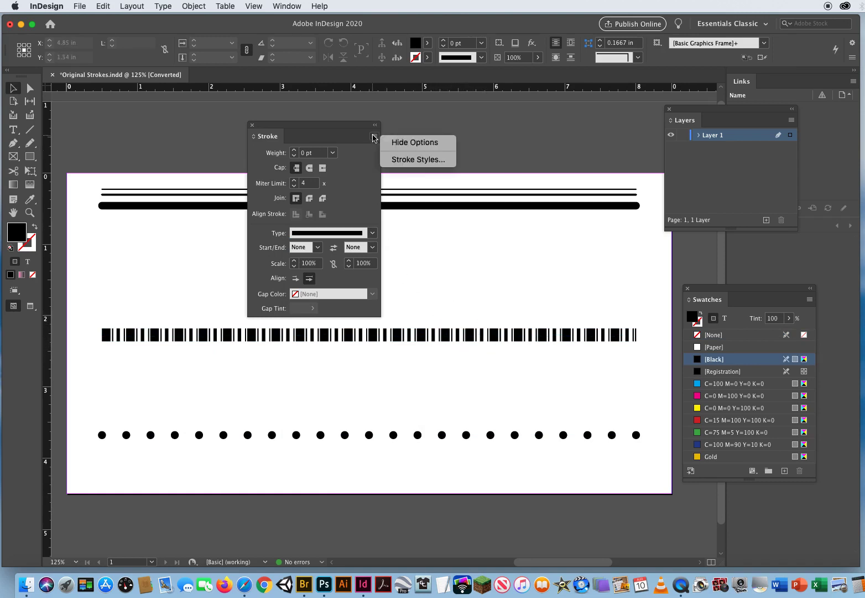
pyautogui.click(420, 160)
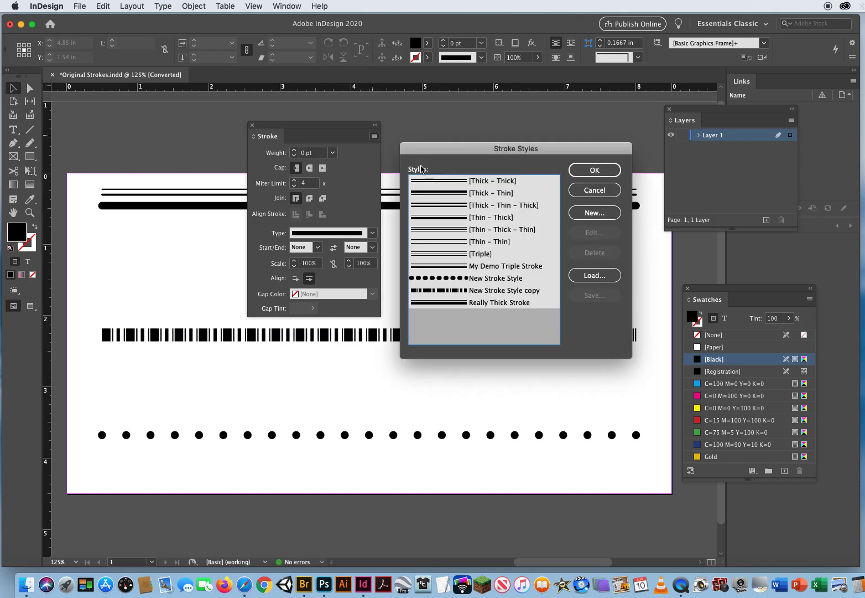
pyautogui.click(602, 213)
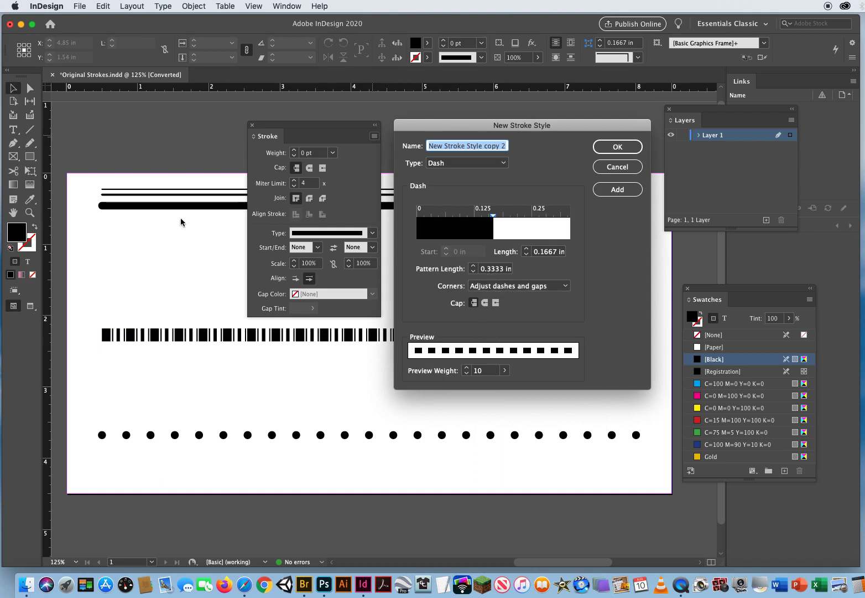
pyautogui.click(459, 163)
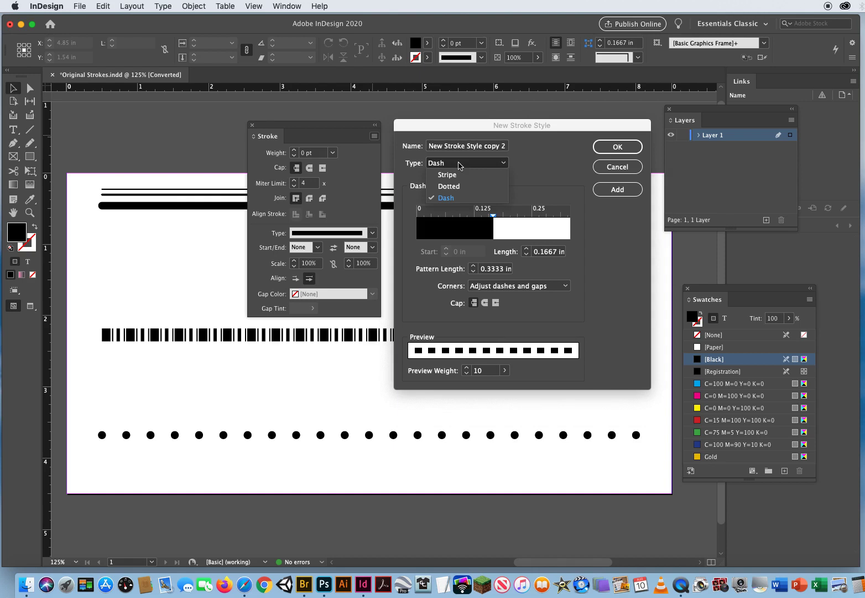
pyautogui.click(464, 200)
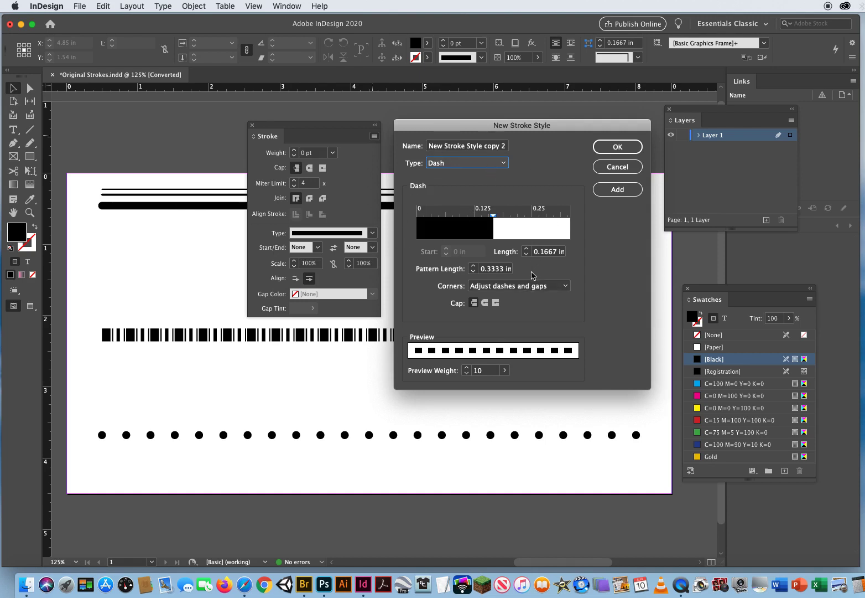
pyautogui.click(473, 271)
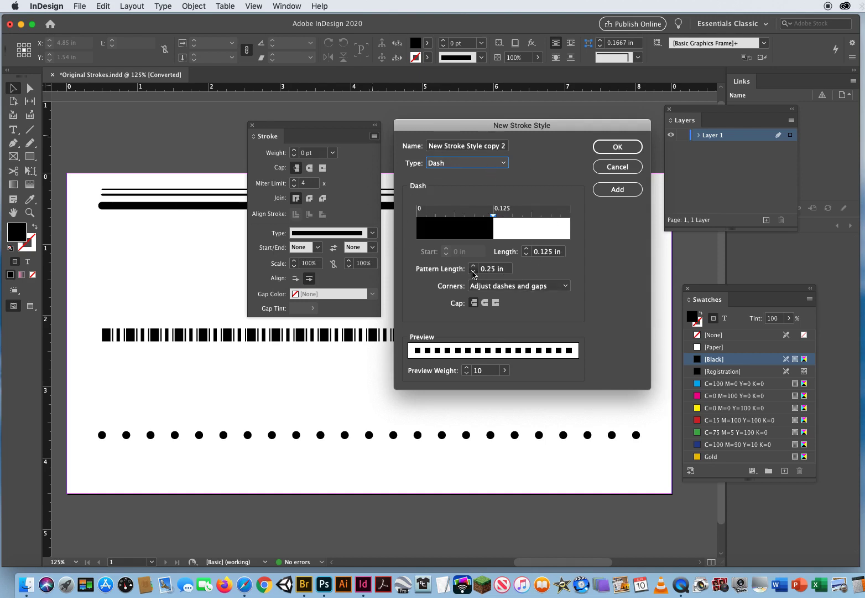
pyautogui.click(473, 265)
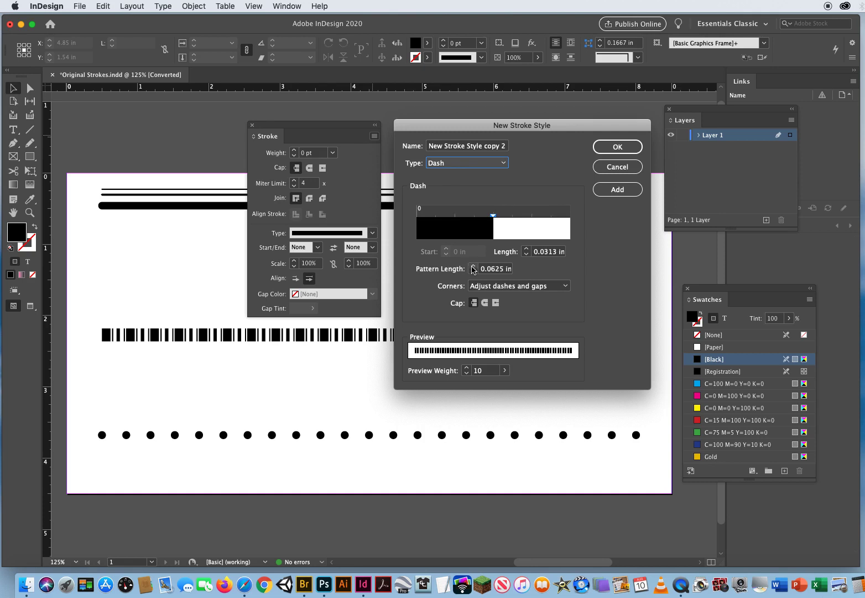
pyautogui.moveTo(534, 222); pyautogui.dragTo(546, 220)
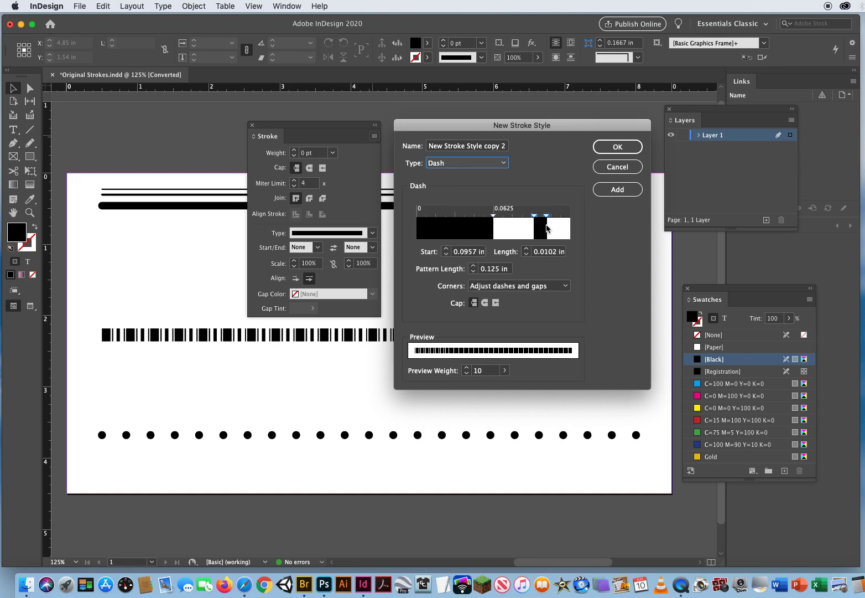
pyautogui.click(472, 265)
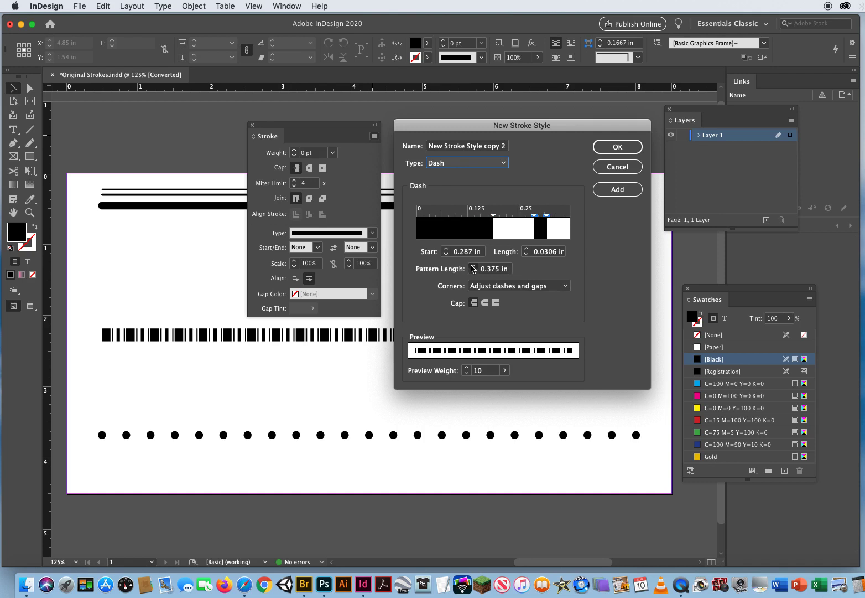
pyautogui.click(473, 265)
pyautogui.click(473, 265)
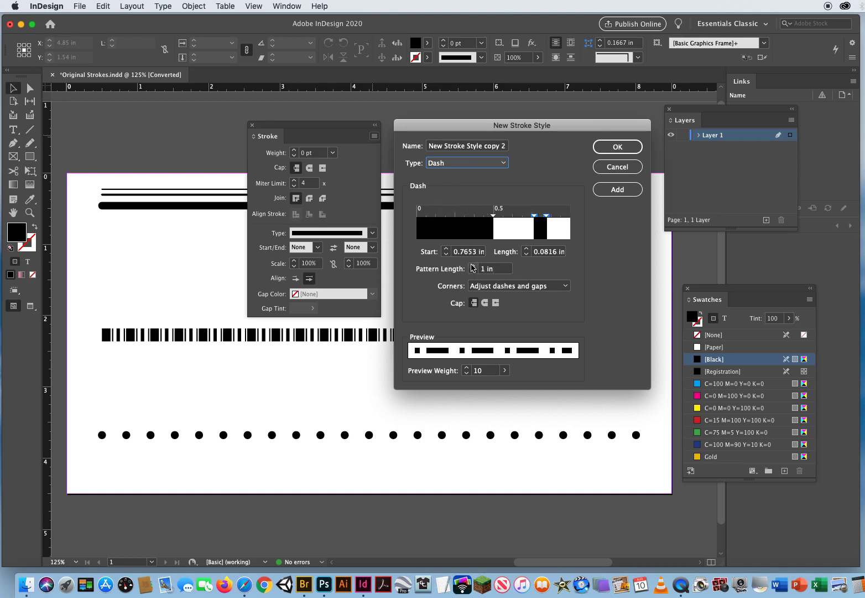
# Shorten the first dash to about 0.2957 in, move the second to about 0.5612 in, add three more dashes after it, and save the style.
pyautogui.moveTo(495, 220); pyautogui.dragTo(462, 221)
pyautogui.moveTo(538, 224); pyautogui.dragTo(477, 226)
pyautogui.click(527, 231)
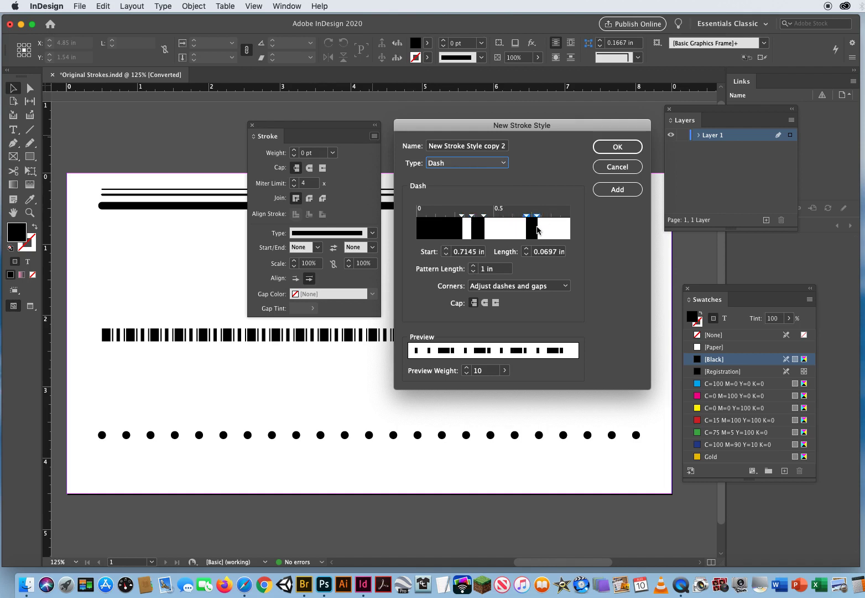
pyautogui.click(548, 231)
pyautogui.moveTo(560, 231); pyautogui.dragTo(570, 231)
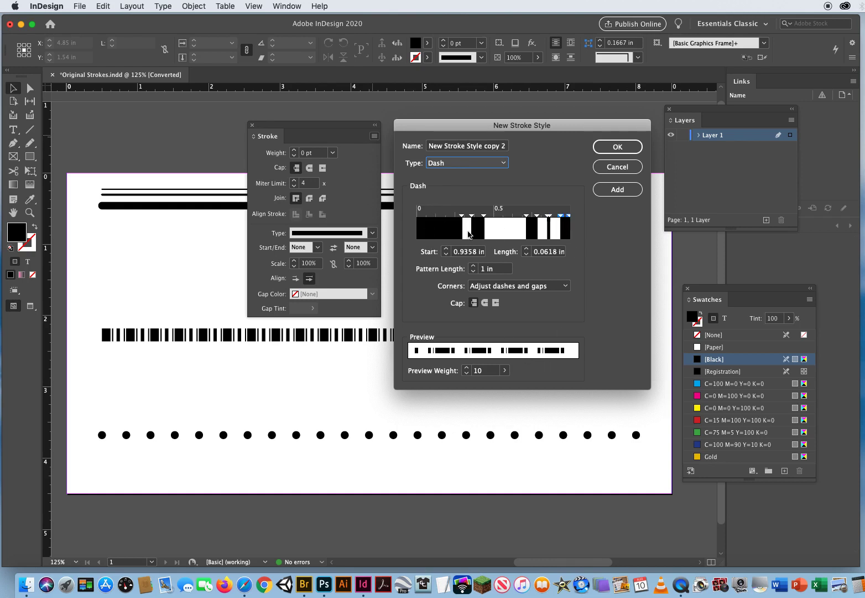
pyautogui.moveTo(481, 229); pyautogui.dragTo(513, 230)
pyautogui.click(615, 147)
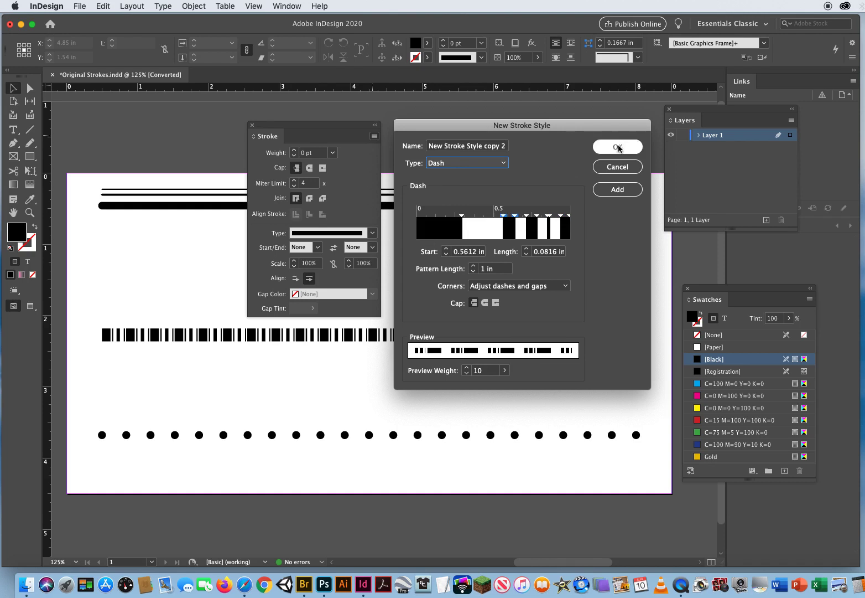
pyautogui.click(597, 169)
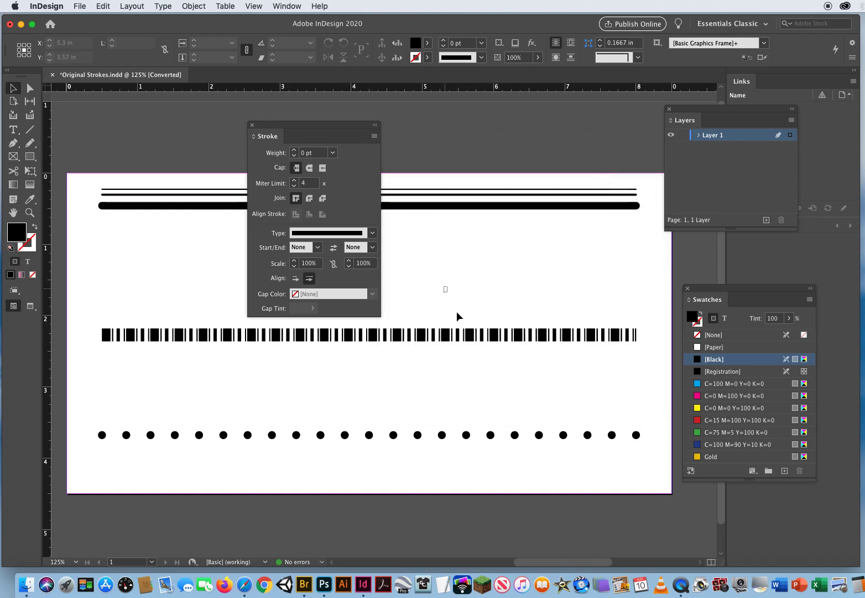
# Apply New Stroke Style copy 2 to the middle line and deselect it.
pyautogui.click(454, 335)
pyautogui.click(331, 232)
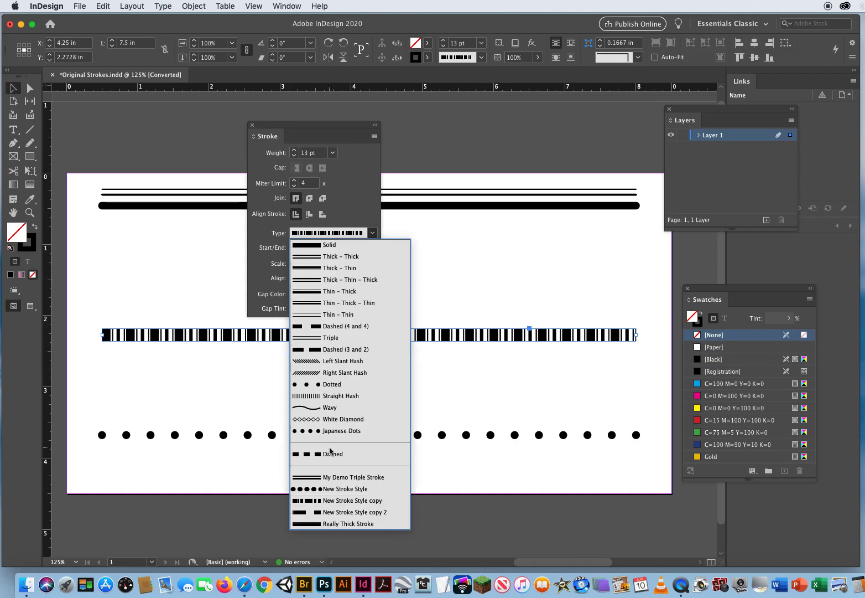
pyautogui.click(346, 512)
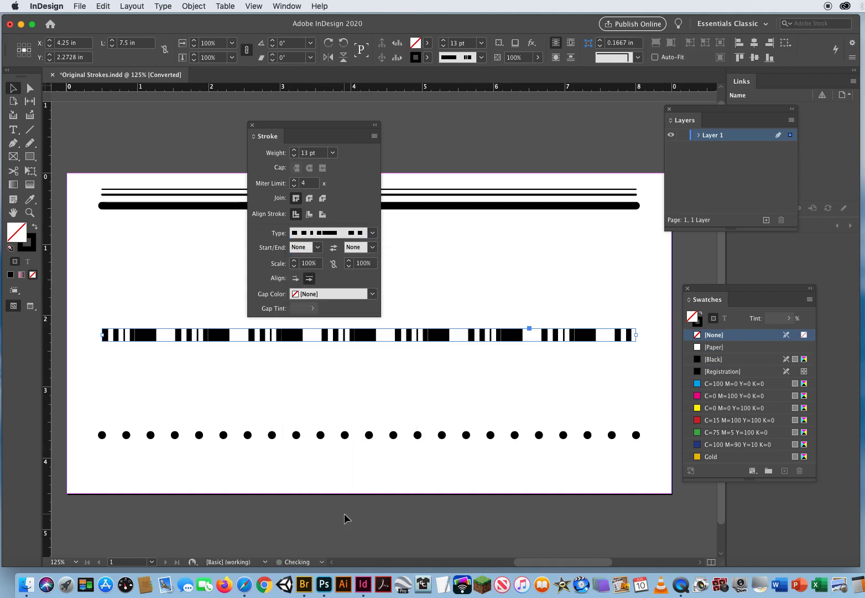
pyautogui.click(345, 391)
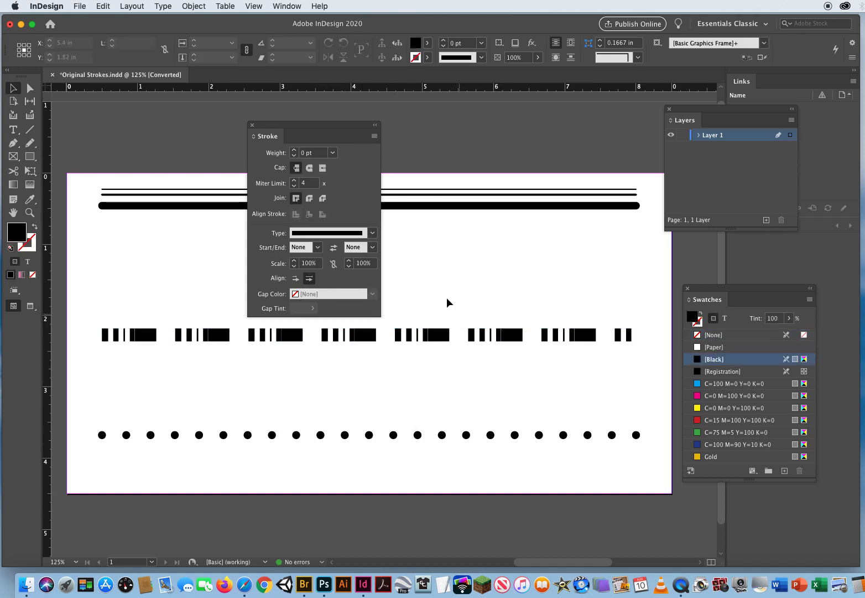
# Open New Stroke Style copy 2 for editing with the preview turned on, keeping the middle line's dashes unobstructed.
pyautogui.click(434, 334)
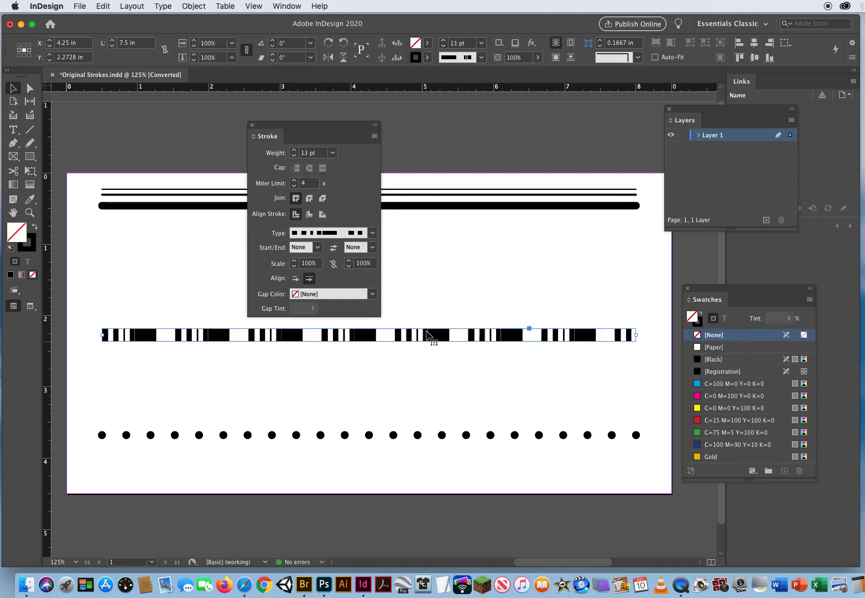
pyautogui.click(30, 212)
pyautogui.moveTo(393, 283); pyautogui.dragTo(437, 460)
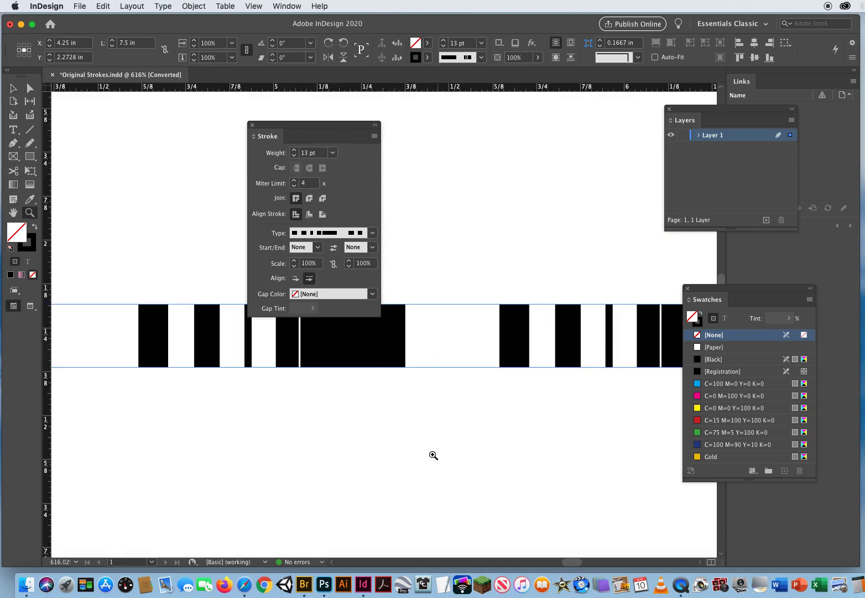
pyautogui.moveTo(286, 125); pyautogui.dragTo(107, 104)
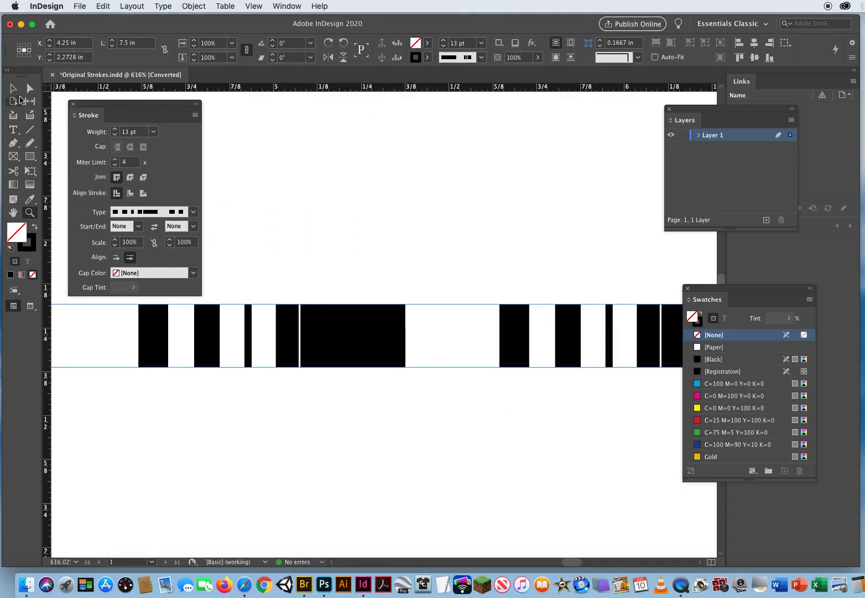
pyautogui.click(16, 90)
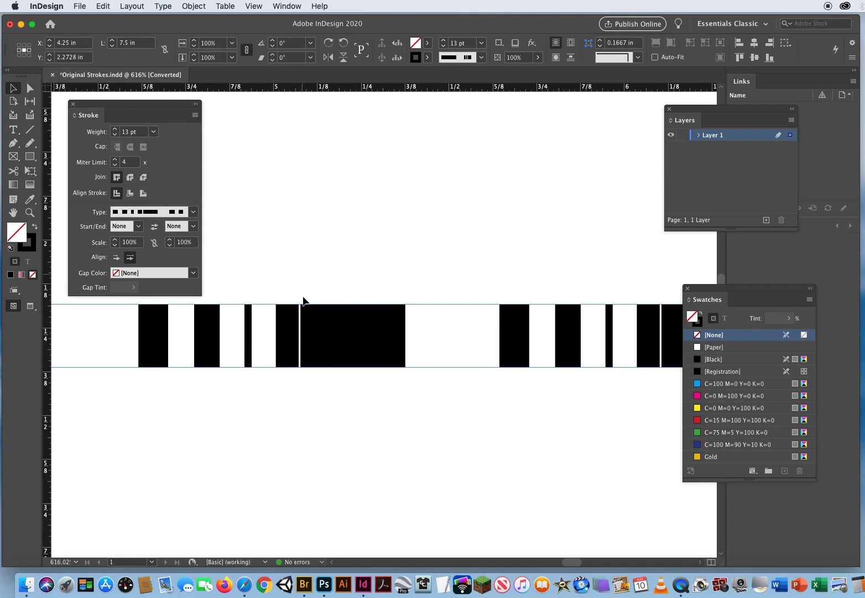
pyautogui.click(301, 411)
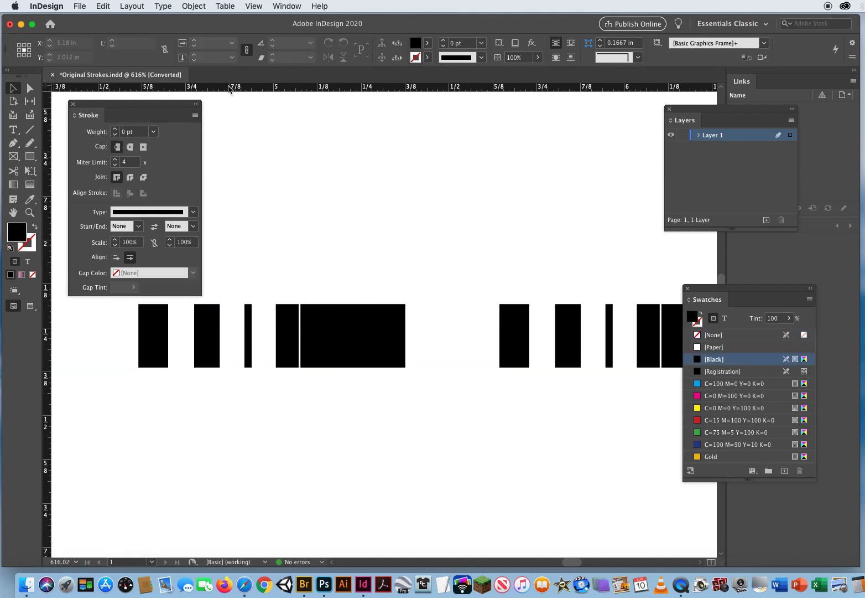
pyautogui.click(195, 114)
pyautogui.click(236, 138)
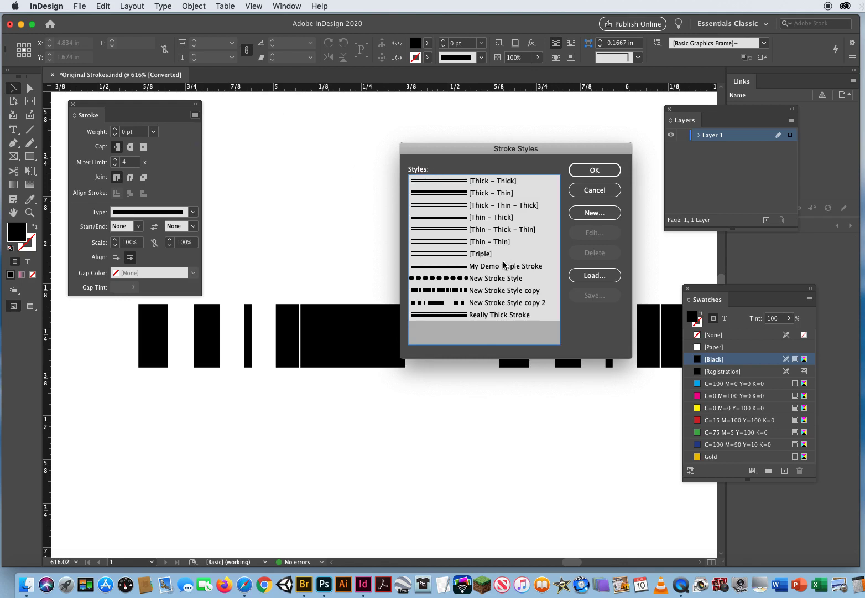
pyautogui.click(476, 302)
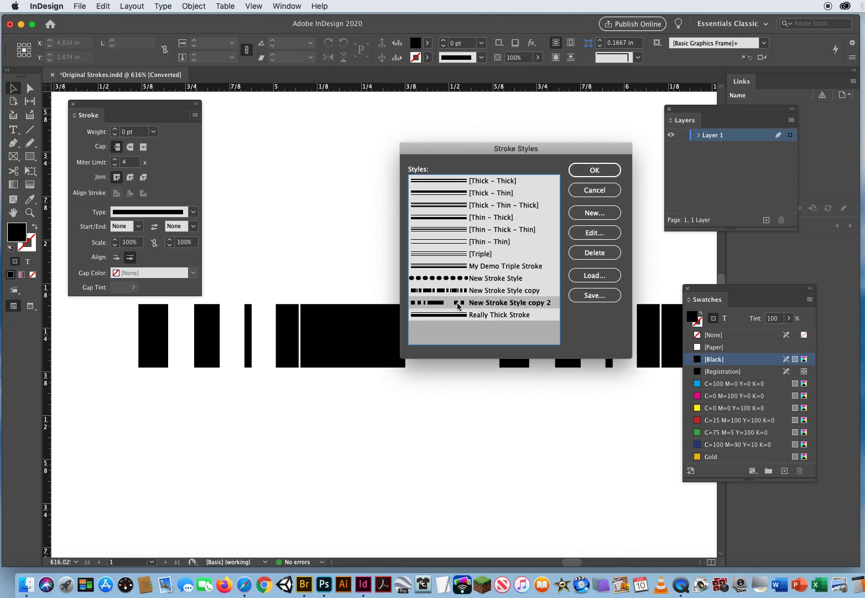
pyautogui.click(593, 234)
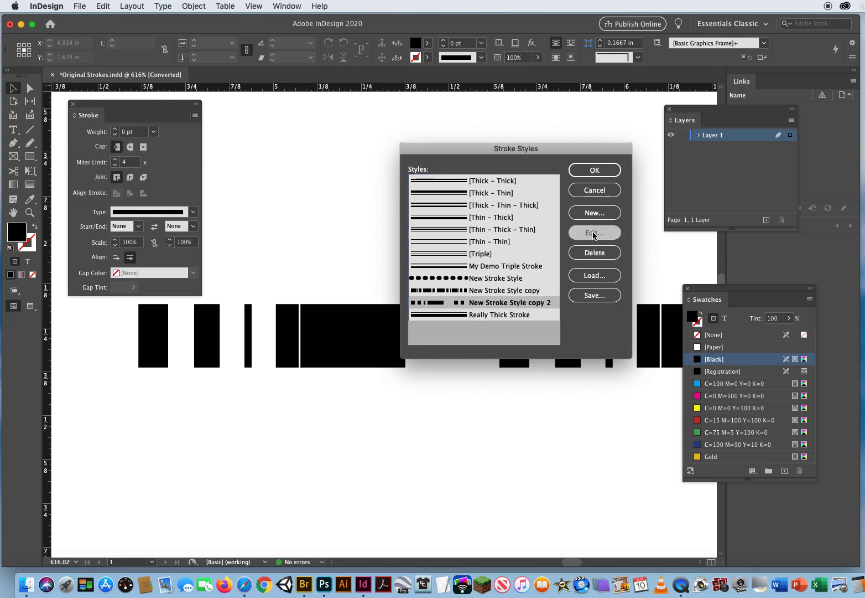
pyautogui.click(606, 241)
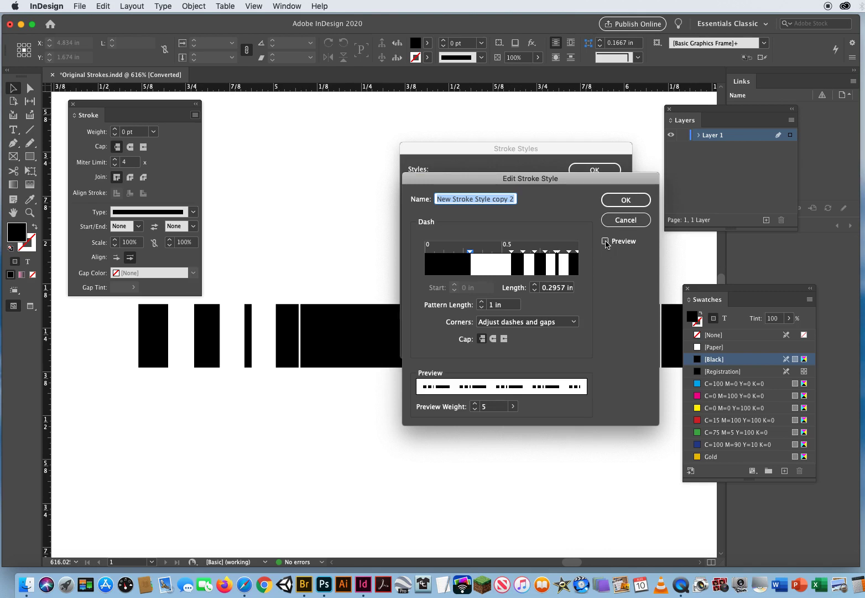
pyautogui.moveTo(486, 179); pyautogui.dragTo(518, 142)
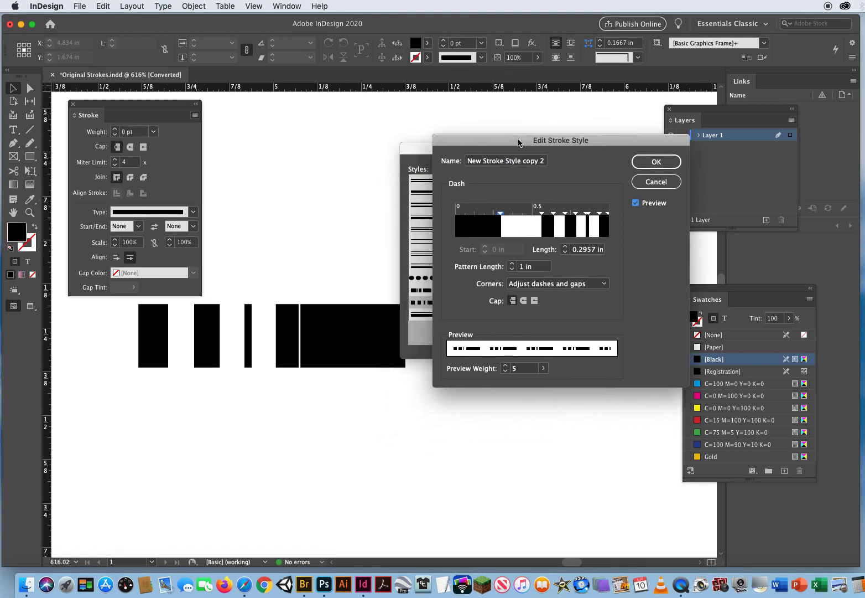
# Shift the third dash earlier, start the last dash at about 0.9129 in and the narrow dash at about 0.8082 in, and save the style.
pyautogui.click(573, 230)
pyautogui.moveTo(573, 229); pyautogui.dragTo(552, 229)
pyautogui.moveTo(607, 231); pyautogui.dragTo(602, 230)
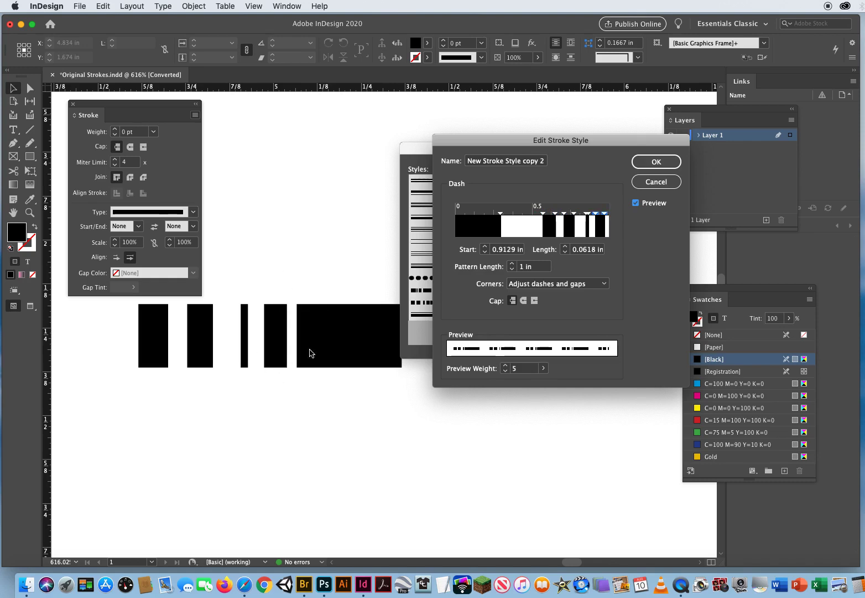
pyautogui.moveTo(587, 230); pyautogui.dragTo(580, 232)
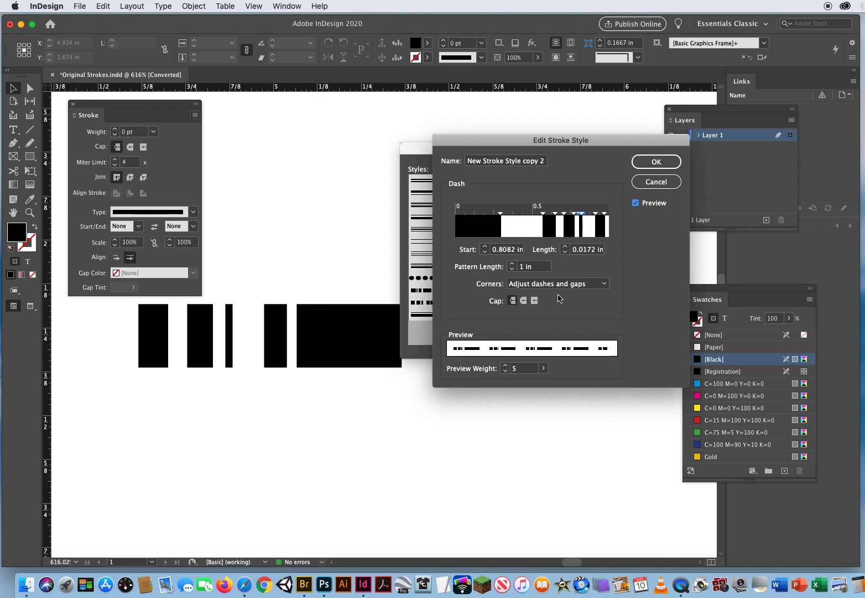
pyautogui.click(656, 164)
pyautogui.click(590, 171)
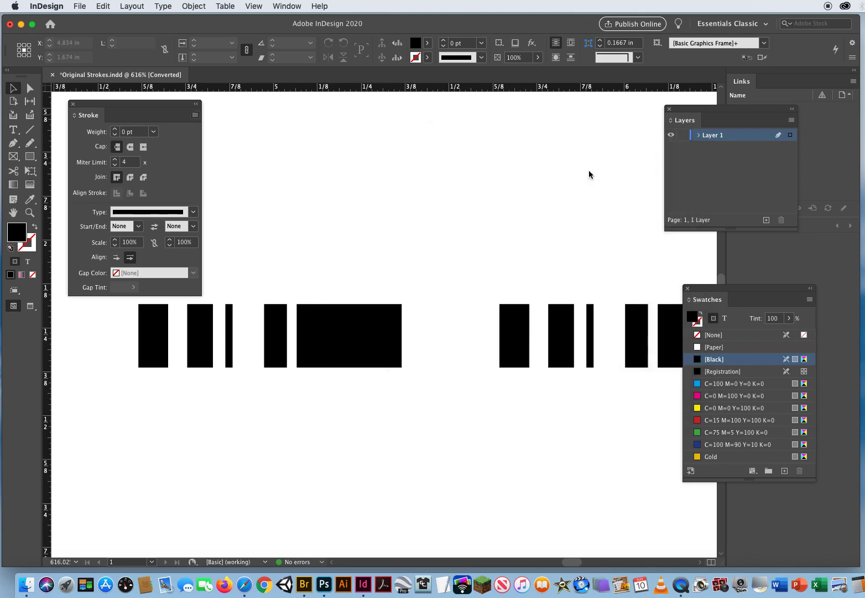
pyautogui.click(29, 212)
pyautogui.keyDown('alt'); pyautogui.click(398, 348); pyautogui.keyUp('alt')
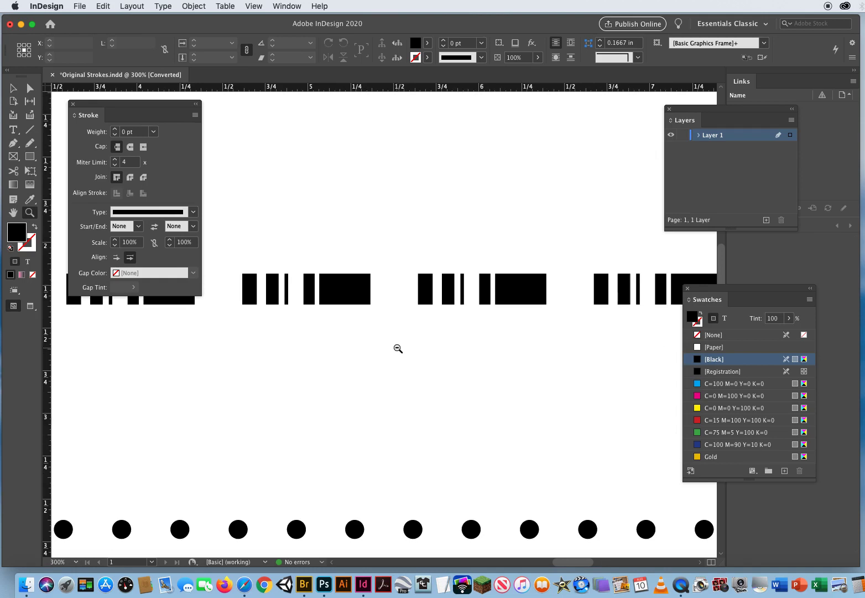
# Zoom out to 100% so the whole page with all its lines is in view.
pyautogui.keyDown('alt'); pyautogui.click(397, 348); pyautogui.keyUp('alt')
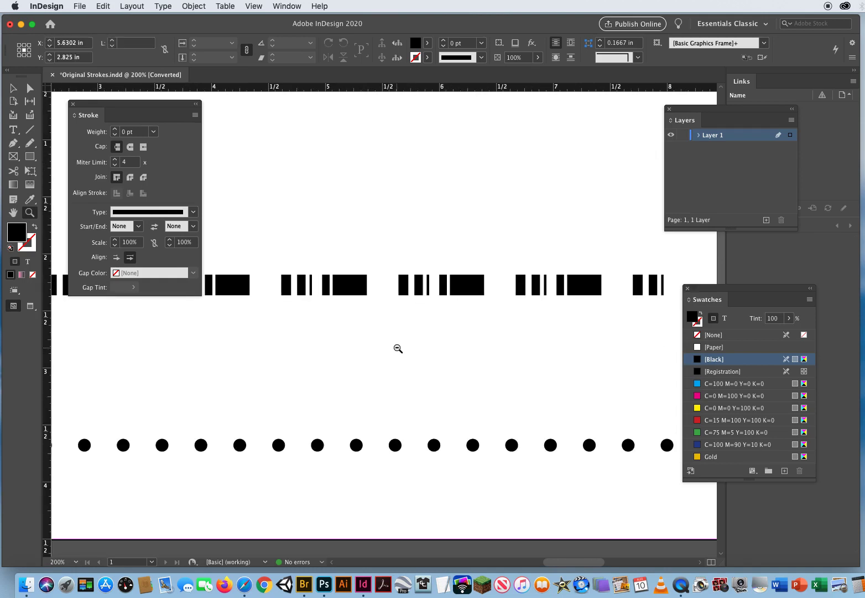
pyautogui.keyDown('alt'); pyautogui.click(398, 348); pyautogui.keyUp('alt')
pyautogui.keyDown('alt'); pyautogui.click(398, 348); pyautogui.keyUp('alt')
pyautogui.keyDown('alt'); pyautogui.click(398, 349); pyautogui.keyUp('alt')
pyautogui.hscroll(-3, 426, 339)
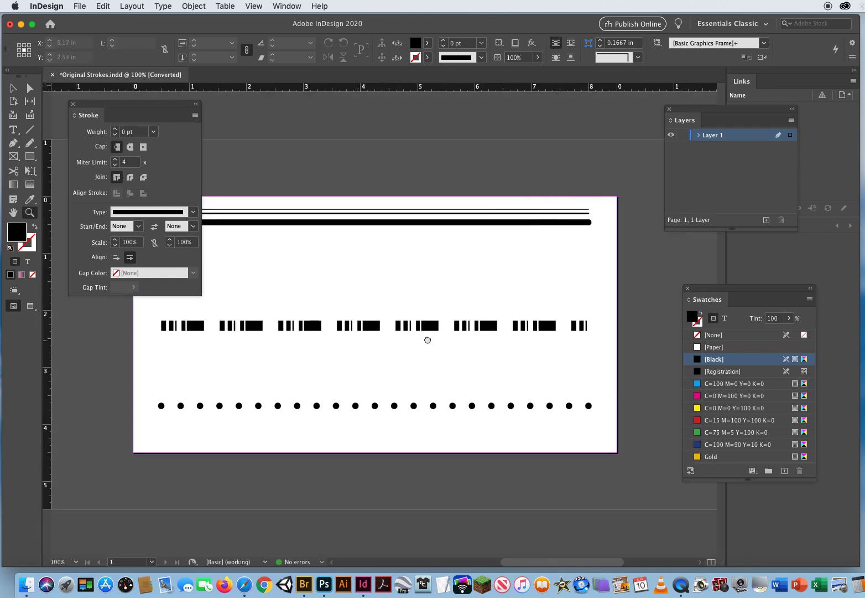
pyautogui.click(81, 6)
pyautogui.click(97, 29)
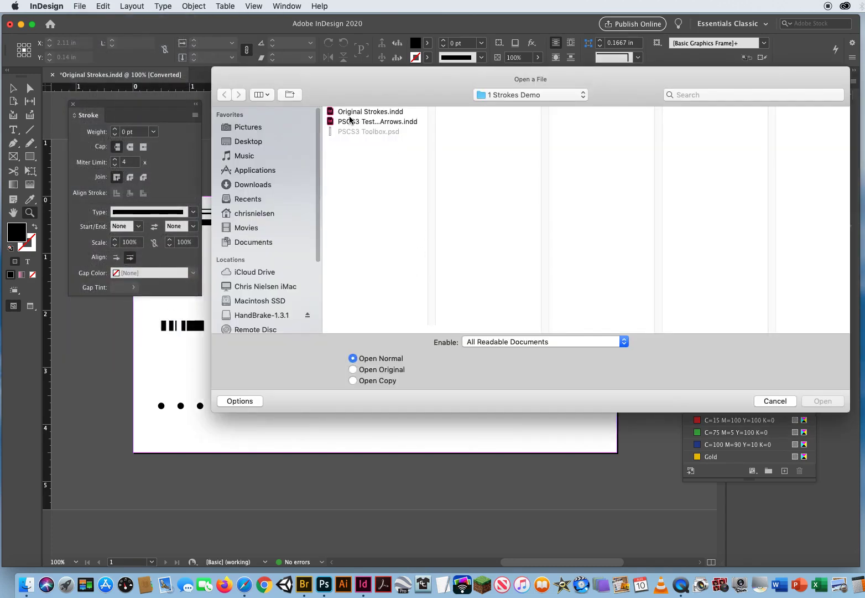
pyautogui.click(772, 400)
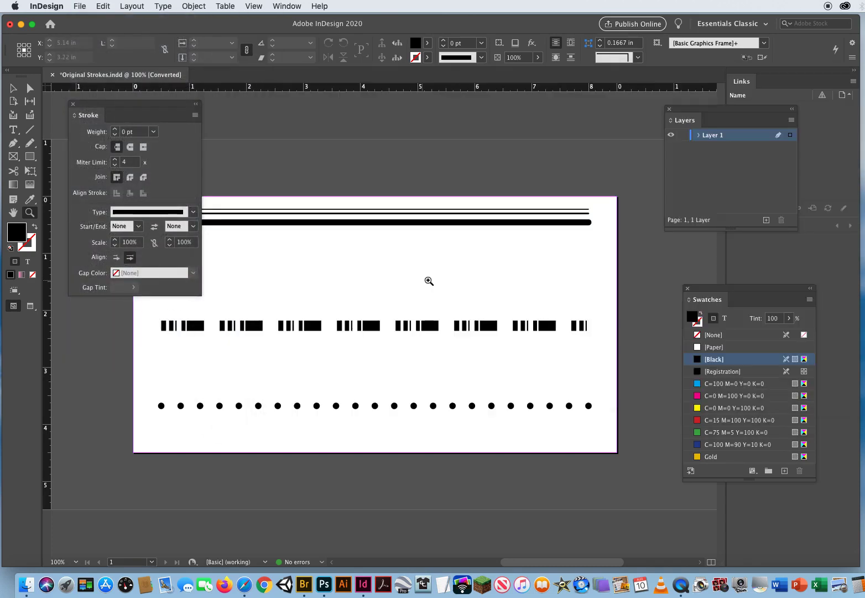
# Move the Stroke panel off the lines' start and give the middle dashed line the gap color C=100 M=0 Y=0 K=0.
pyautogui.moveTo(139, 105); pyautogui.dragTo(566, 110)
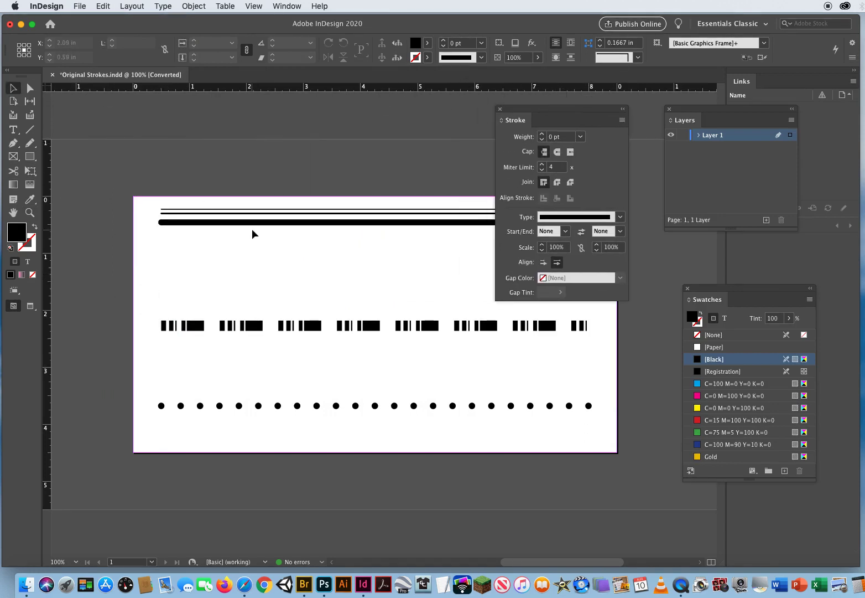
pyautogui.click(246, 329)
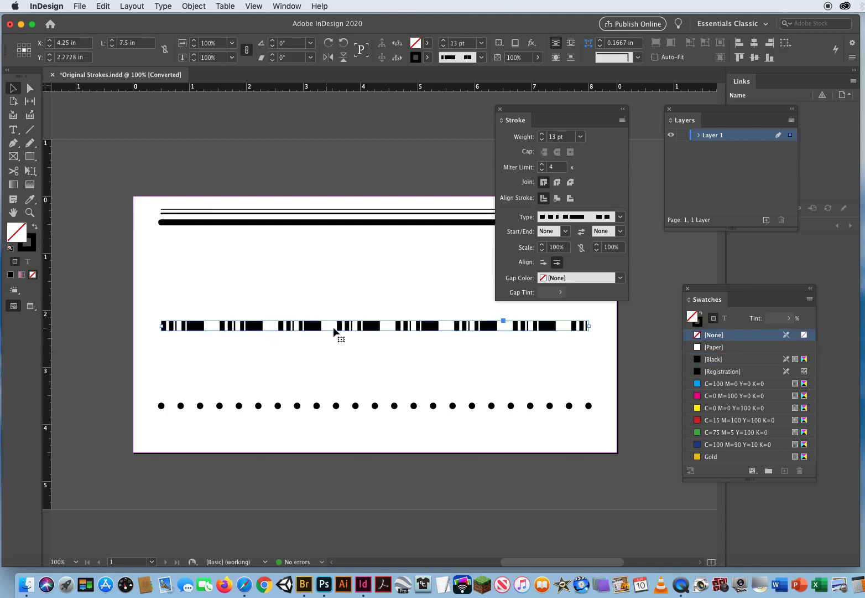
pyautogui.click(621, 279)
pyautogui.click(565, 334)
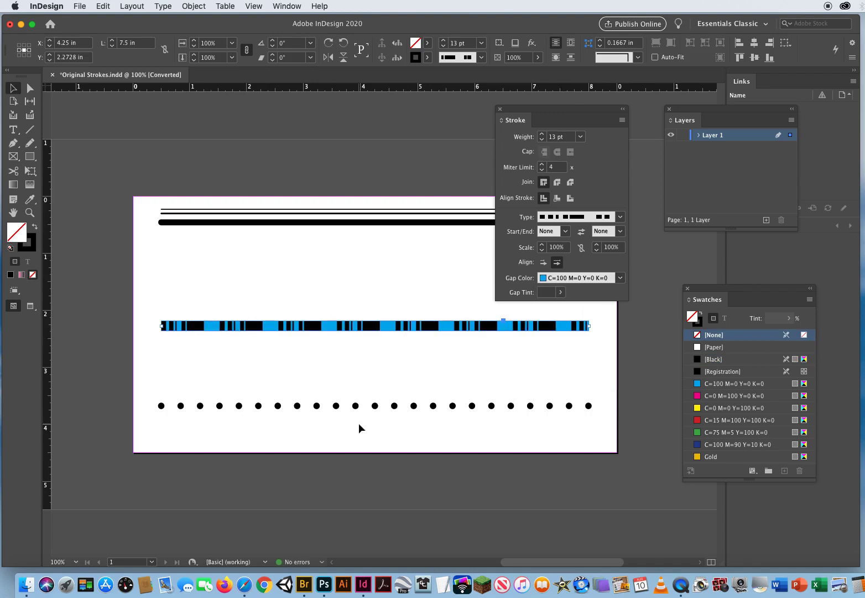
# Give the dotted line the gap color C=0 M=100 Y=0 K=0 and deselect it.
pyautogui.click(336, 406)
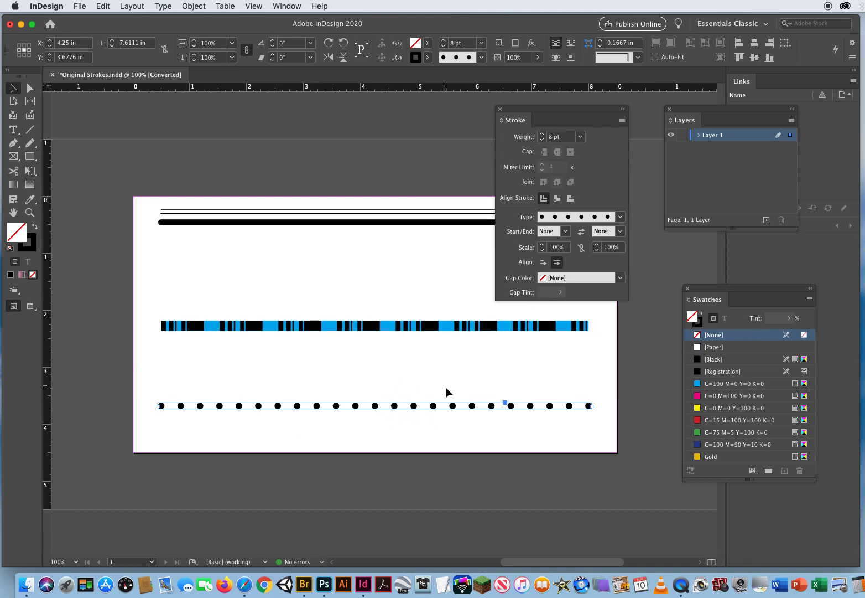
pyautogui.click(620, 279)
pyautogui.click(560, 352)
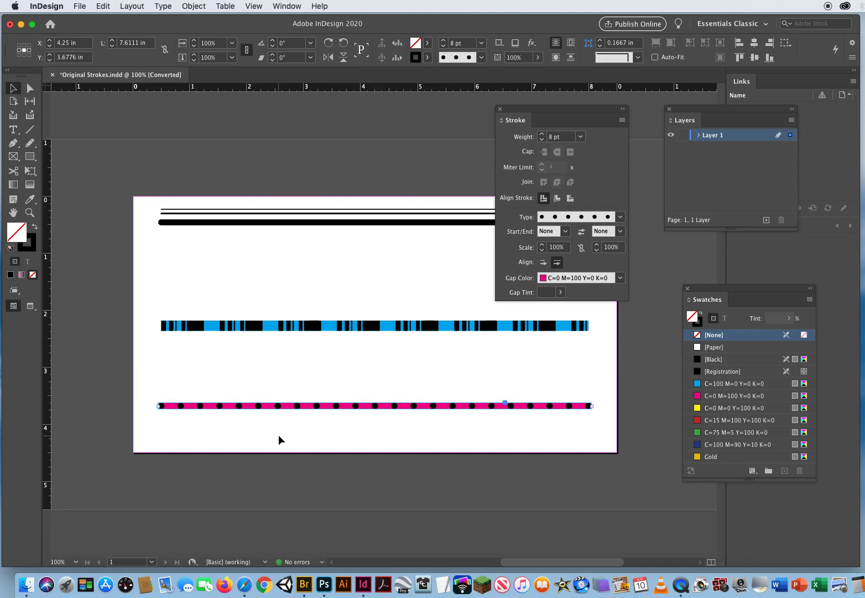
pyautogui.click(278, 436)
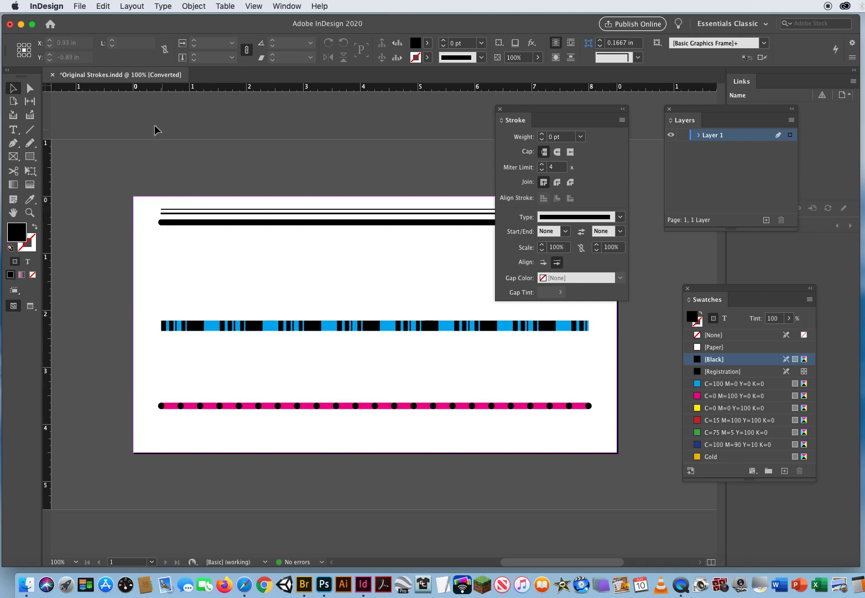
# Close Original Strokes.indd without saving and open PSCS3 Test Page Arrows.indd from the 1 Strokes Demo folder.
pyautogui.click(52, 76)
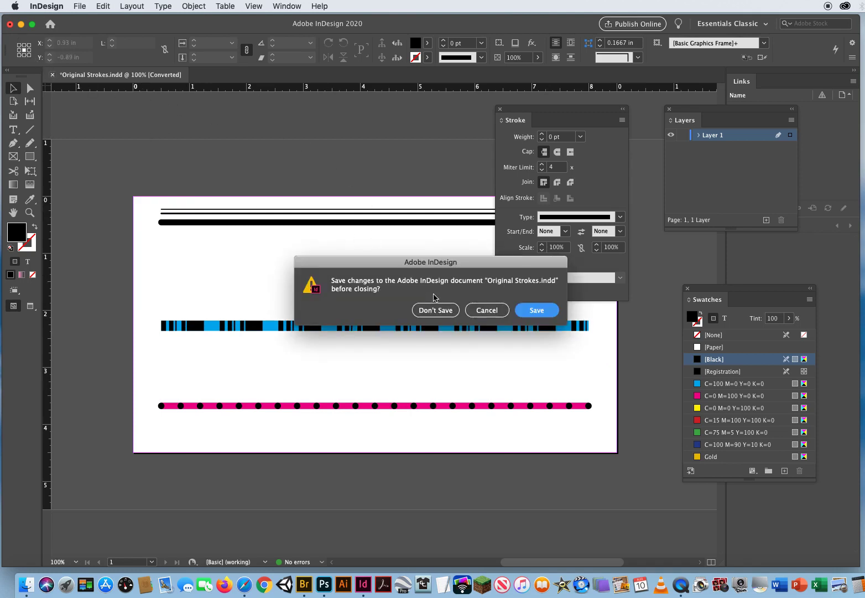
pyautogui.click(443, 312)
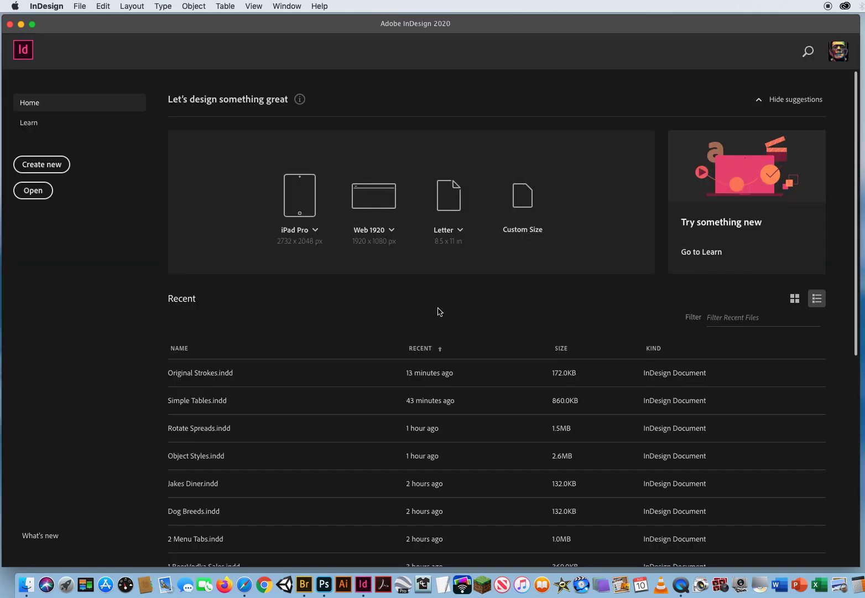
pyautogui.click(80, 6)
pyautogui.click(91, 30)
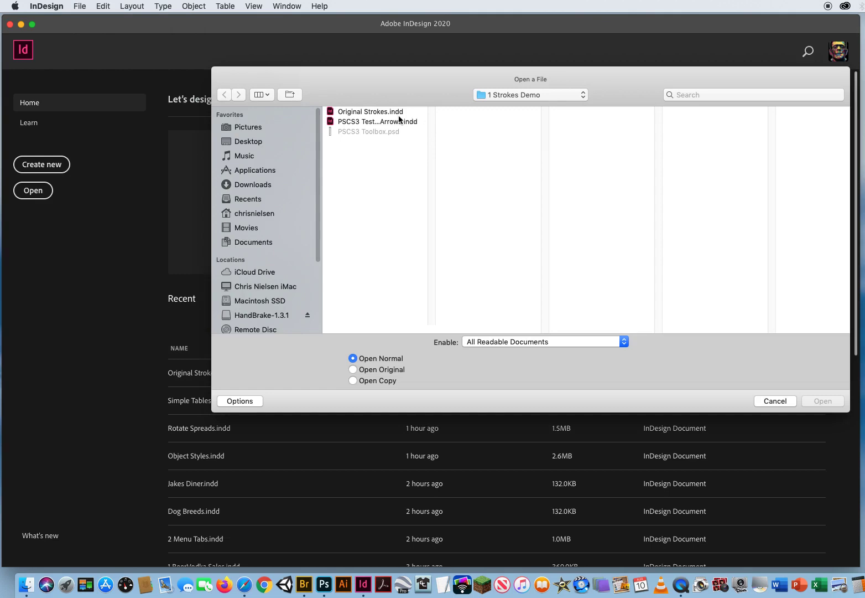
pyautogui.click(366, 122)
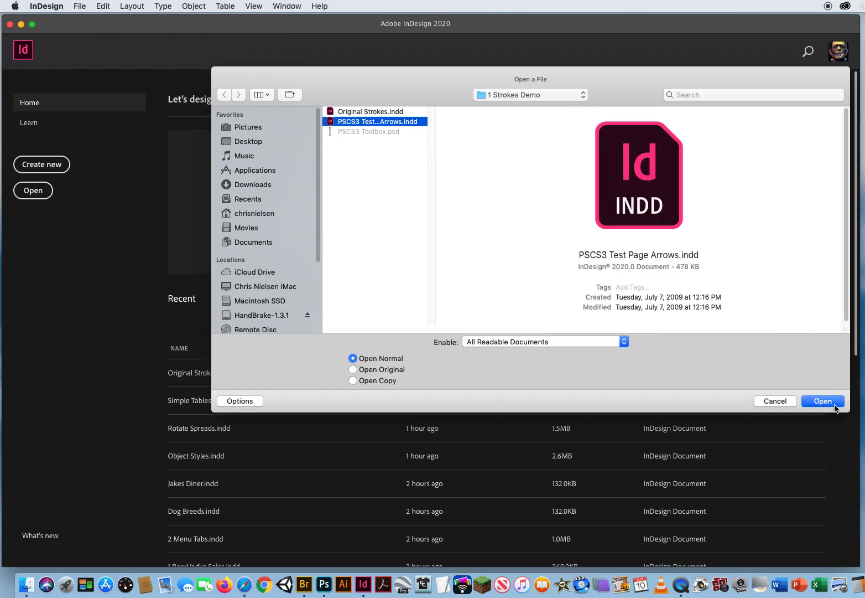
pyautogui.click(823, 403)
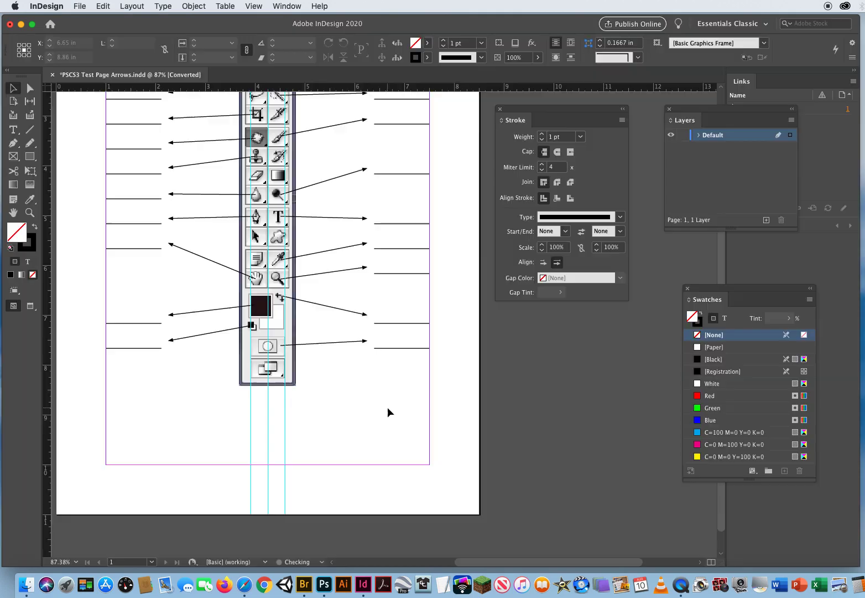
# Delete all the arrows on both sides of the toolbox image, keeping the blank answer lines.
pyautogui.scroll(4, 385, 409)
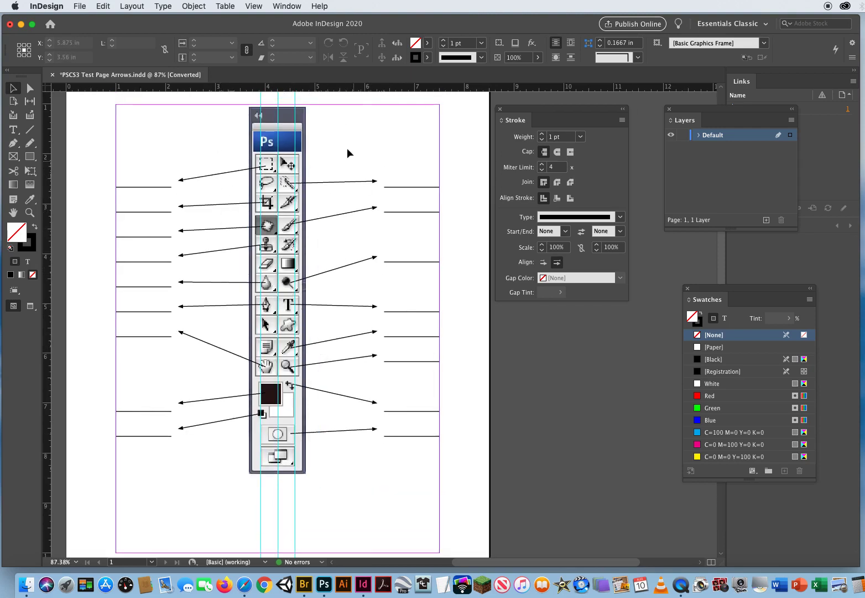
pyautogui.moveTo(340, 150); pyautogui.dragTo(356, 433)
pyautogui.press('Delete')
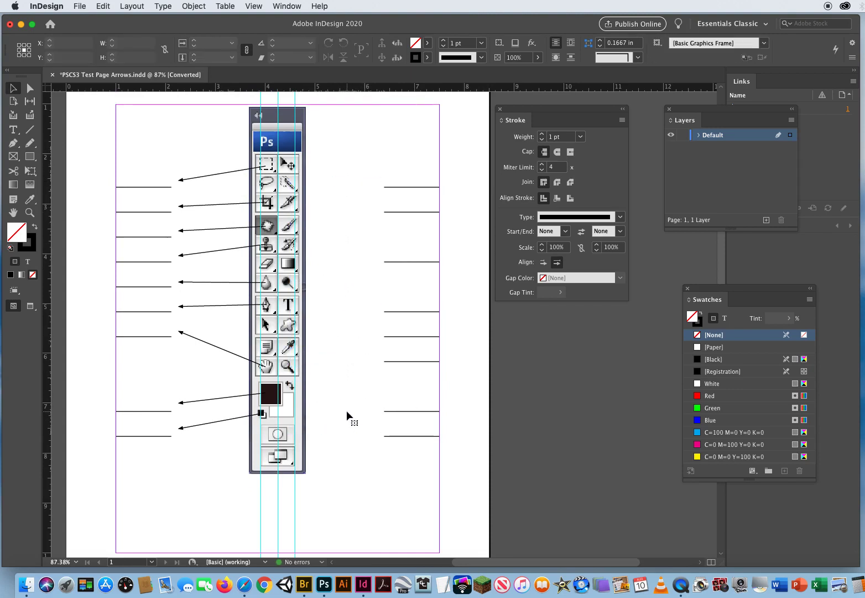
pyautogui.moveTo(203, 155); pyautogui.dragTo(214, 452)
pyautogui.press('Delete')
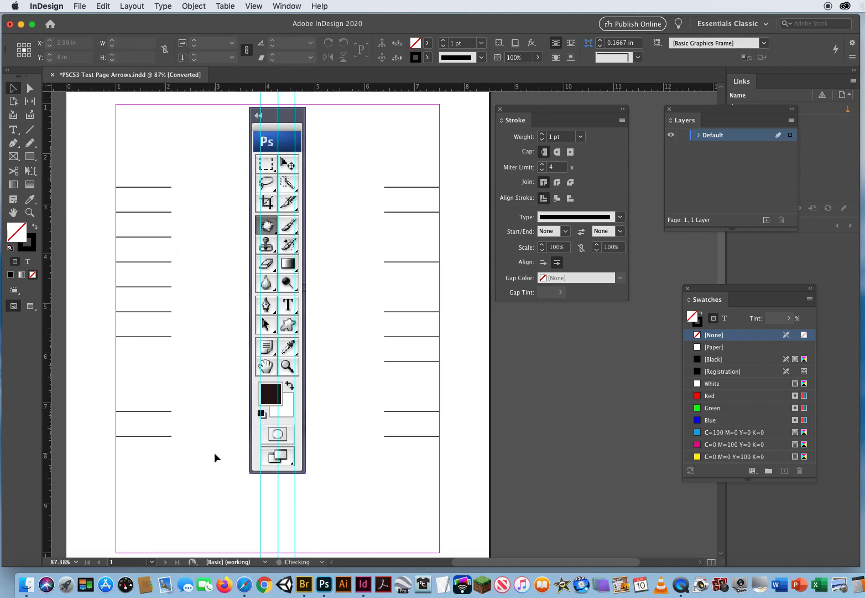
# Draw a line about 1.8 in long from the toolbox's Move tool toward the first right-hand answer line and set its weight to 2 pt.
pyautogui.click(305, 167)
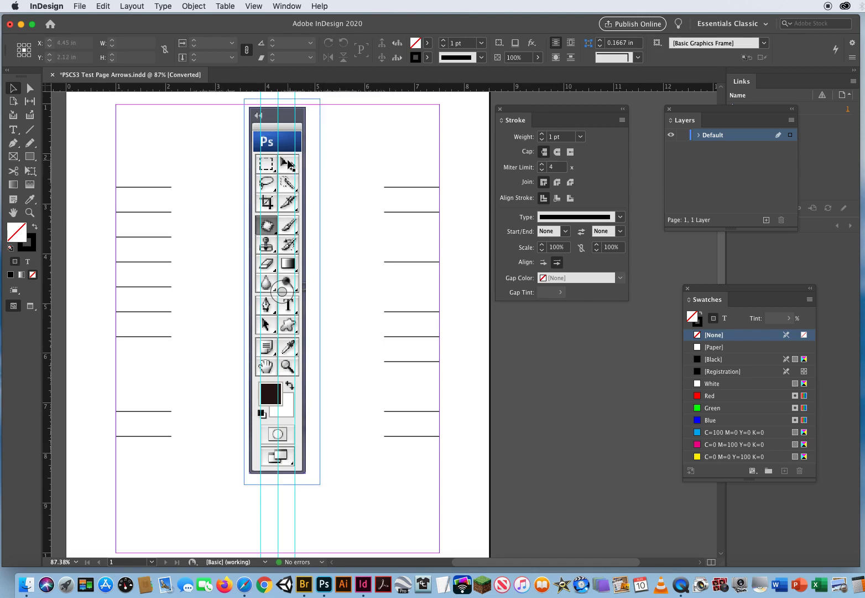
pyautogui.click(30, 131)
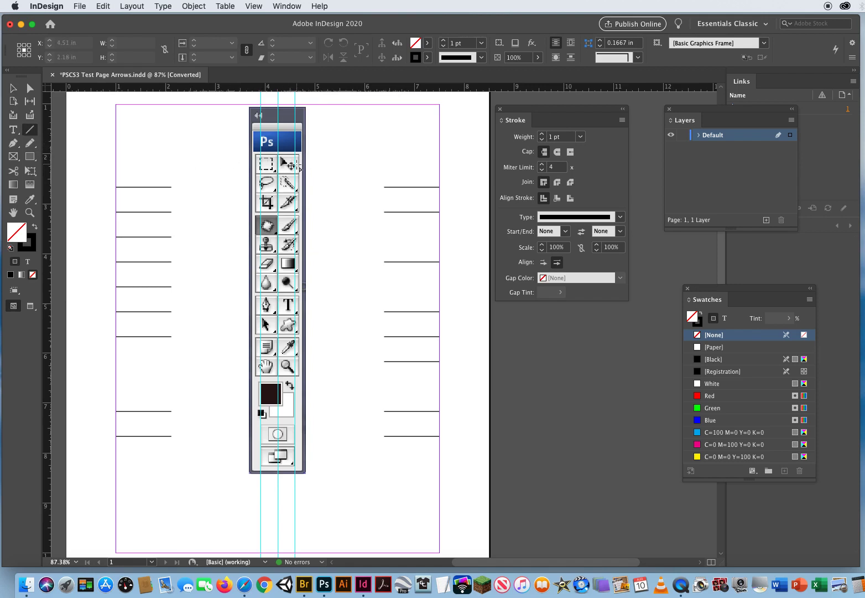
pyautogui.moveTo(292, 166); pyautogui.dragTo(388, 176)
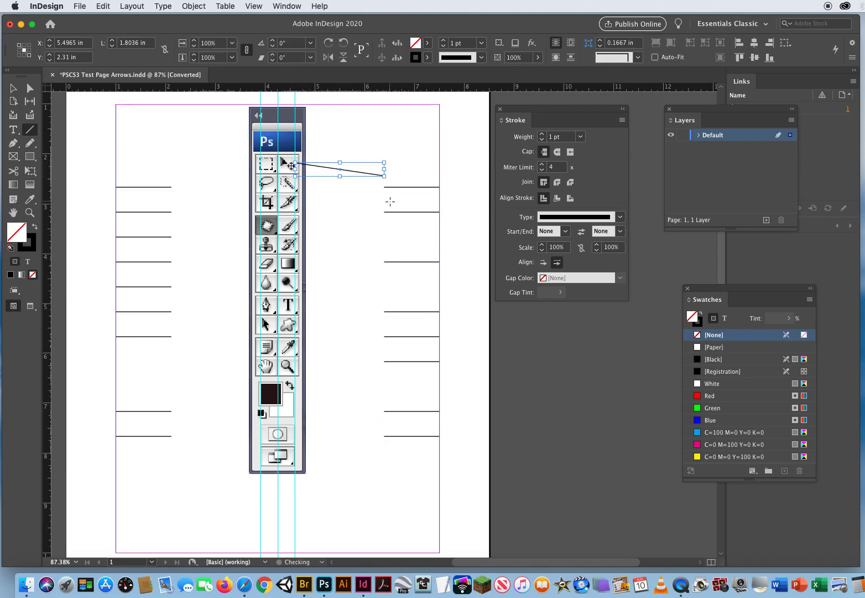
pyautogui.click(13, 88)
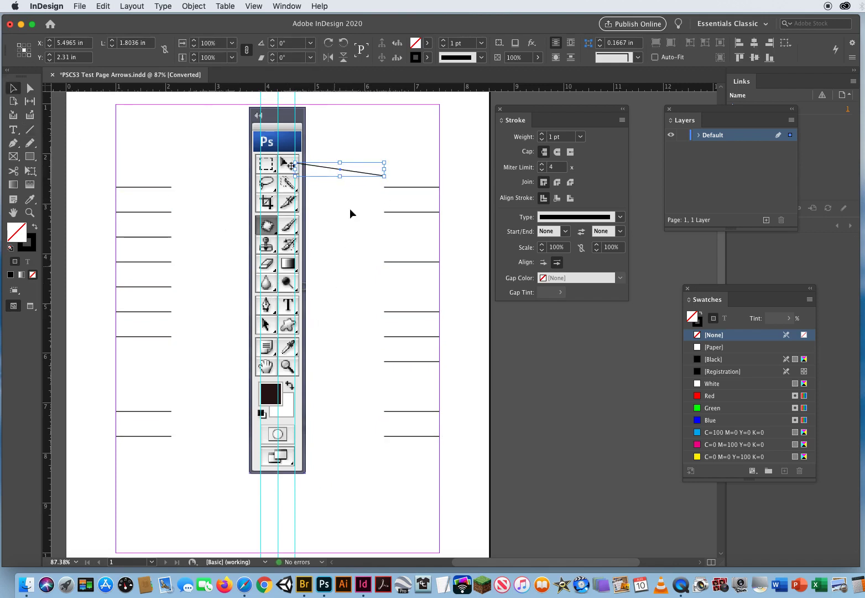
pyautogui.click(419, 179)
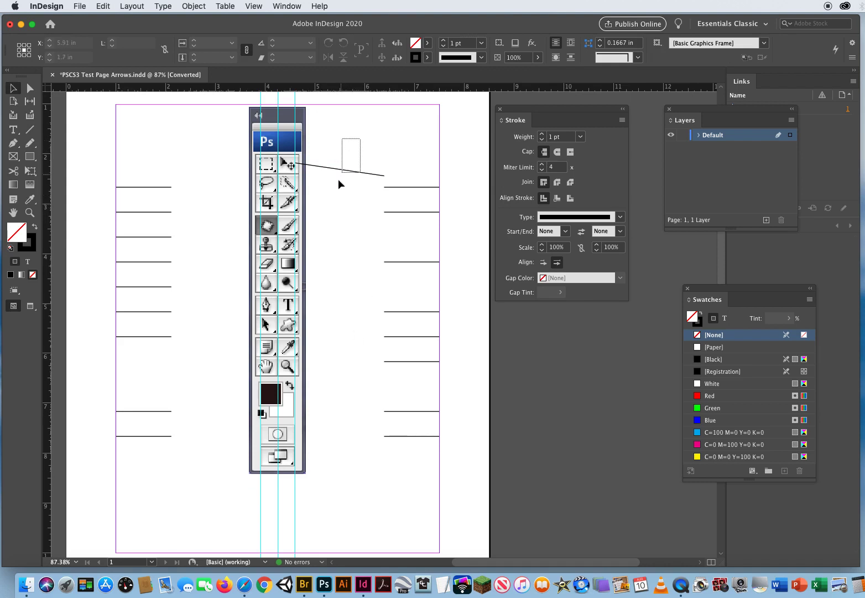
pyautogui.moveTo(338, 179); pyautogui.dragTo(336, 184)
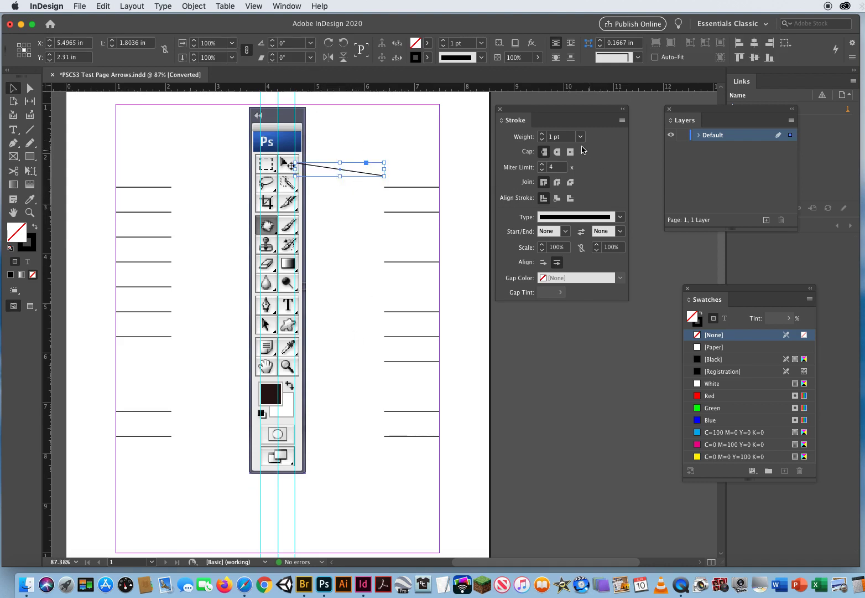
pyautogui.click(542, 134)
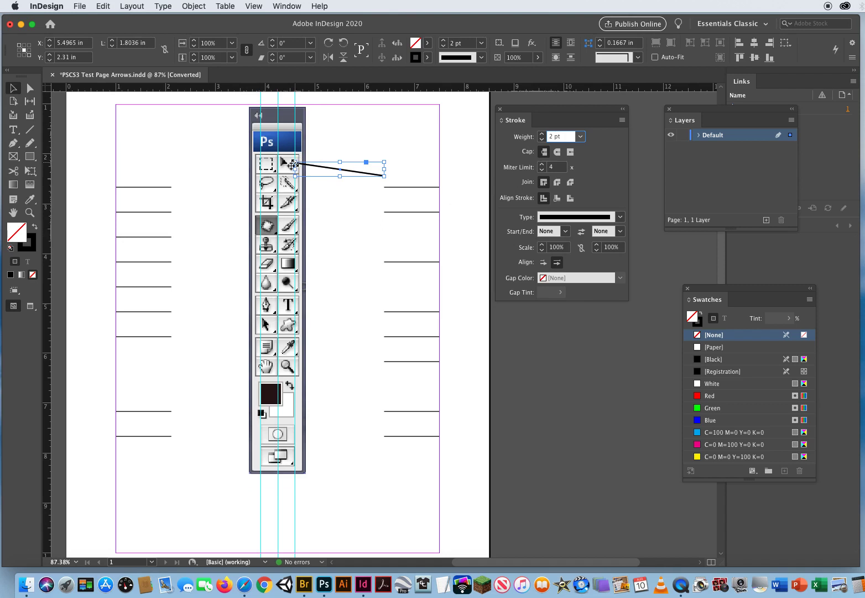
# Give the new line a CircleSolid start and a Triangle arrowhead end.
pyautogui.click(565, 232)
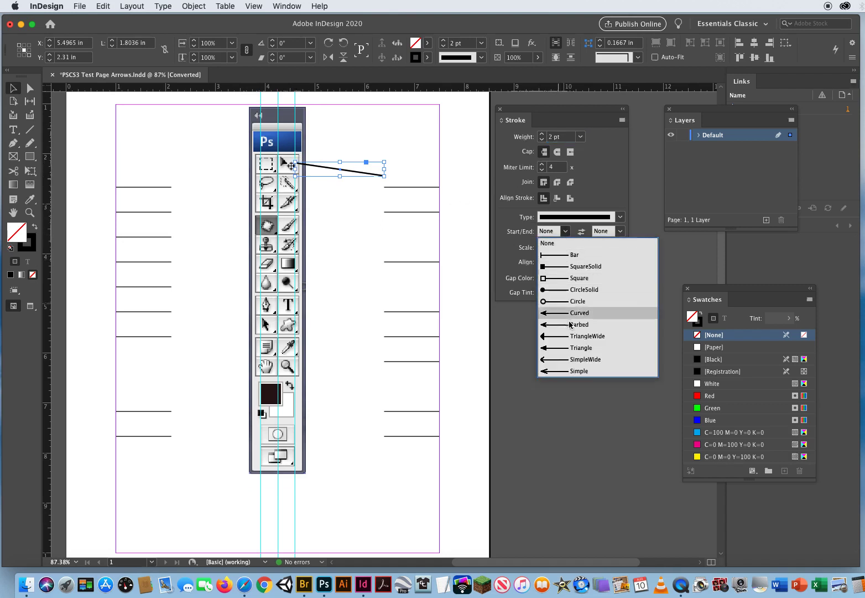
pyautogui.click(551, 293)
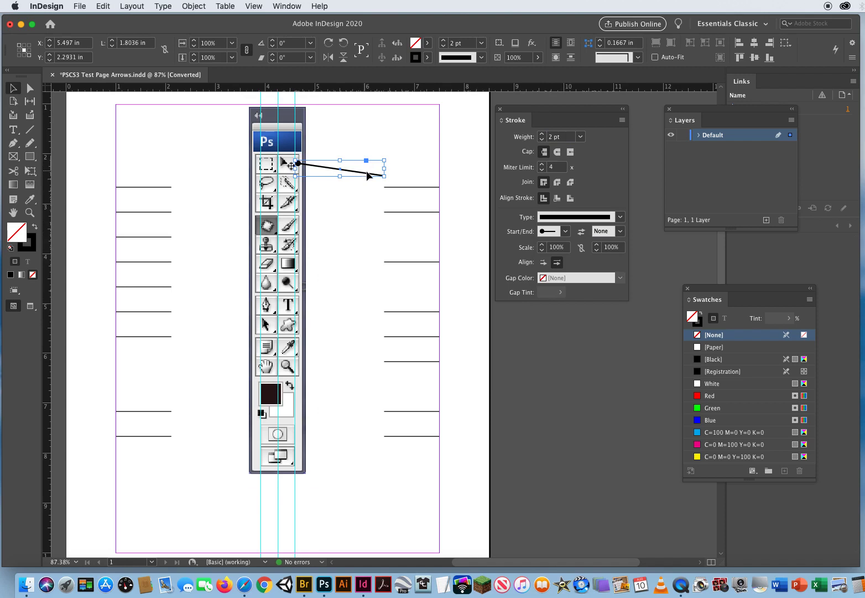
pyautogui.click(620, 232)
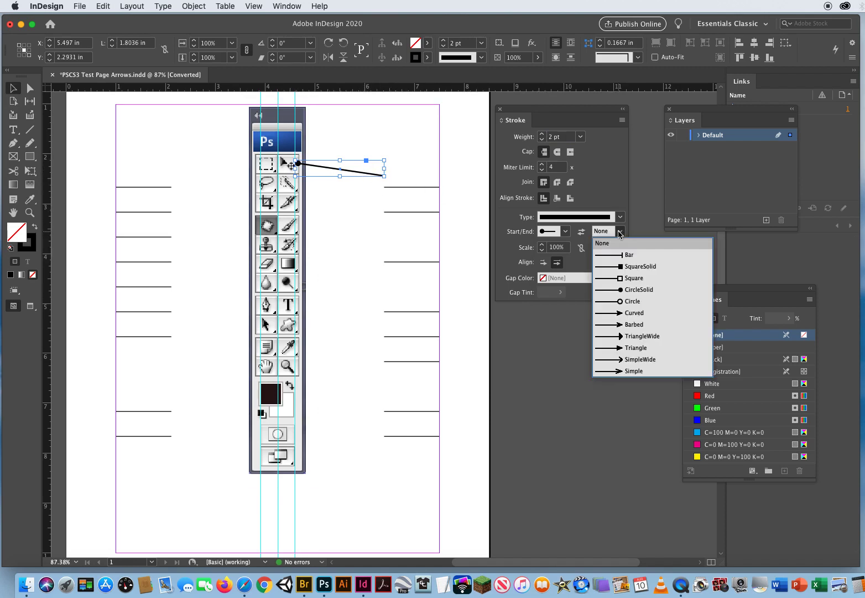
pyautogui.click(631, 349)
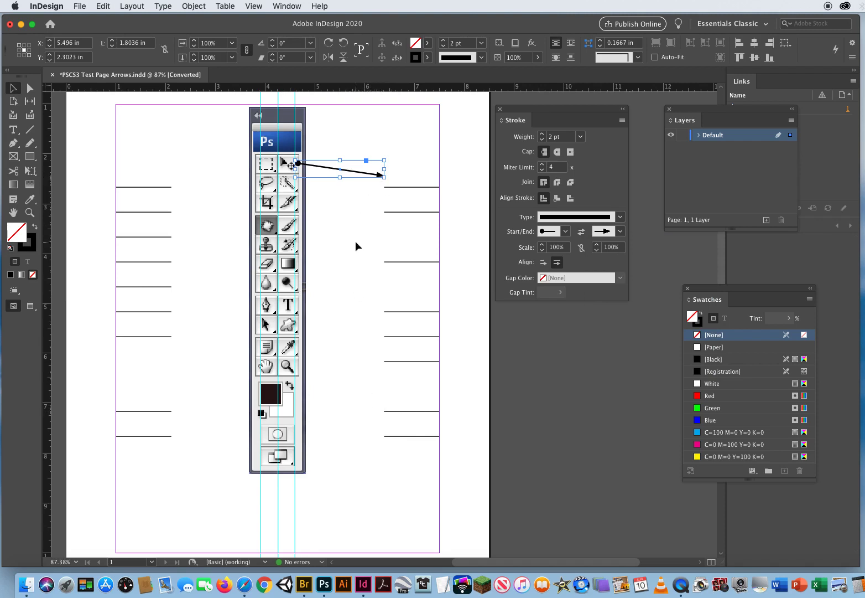
# Scale only the line's end arrowhead to 200%, with the start and end scales unlinked, and deselect the line.
pyautogui.click(582, 248)
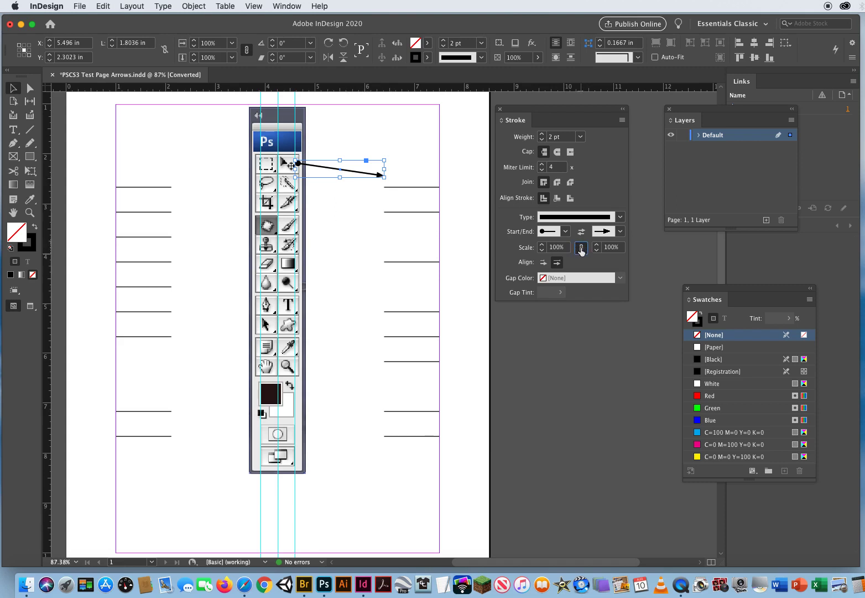
pyautogui.click(581, 249)
pyautogui.click(619, 249)
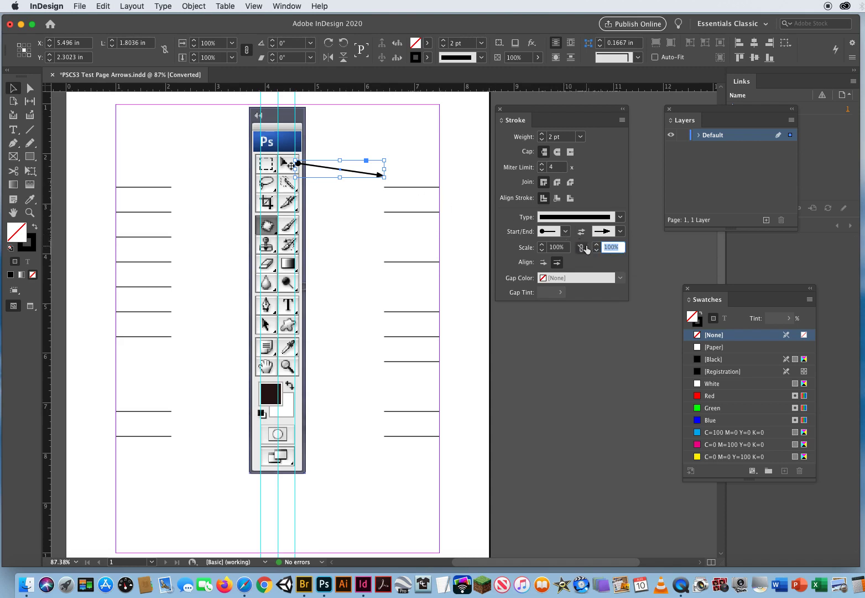
pyautogui.click(597, 245)
pyautogui.click(597, 246)
pyautogui.click(596, 246)
pyautogui.click(596, 245)
pyautogui.click(597, 246)
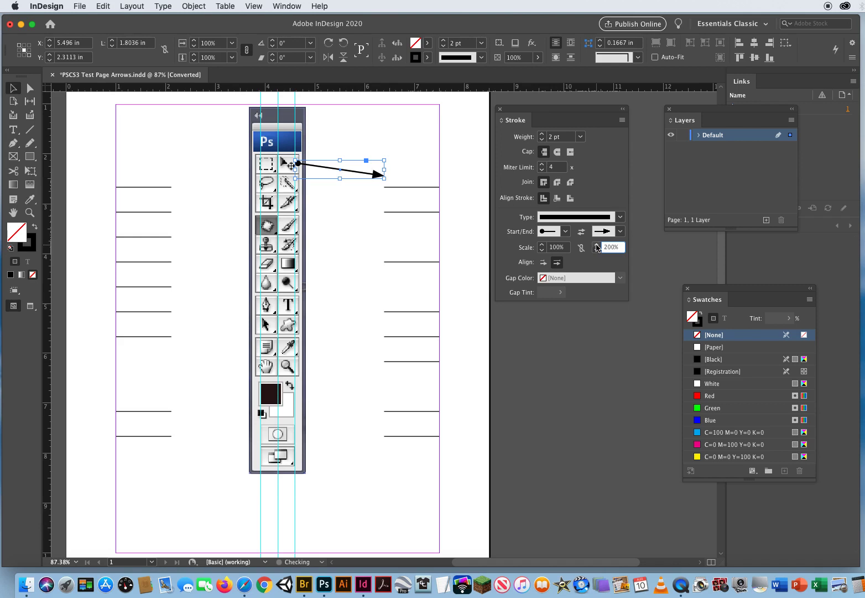
pyautogui.click(340, 488)
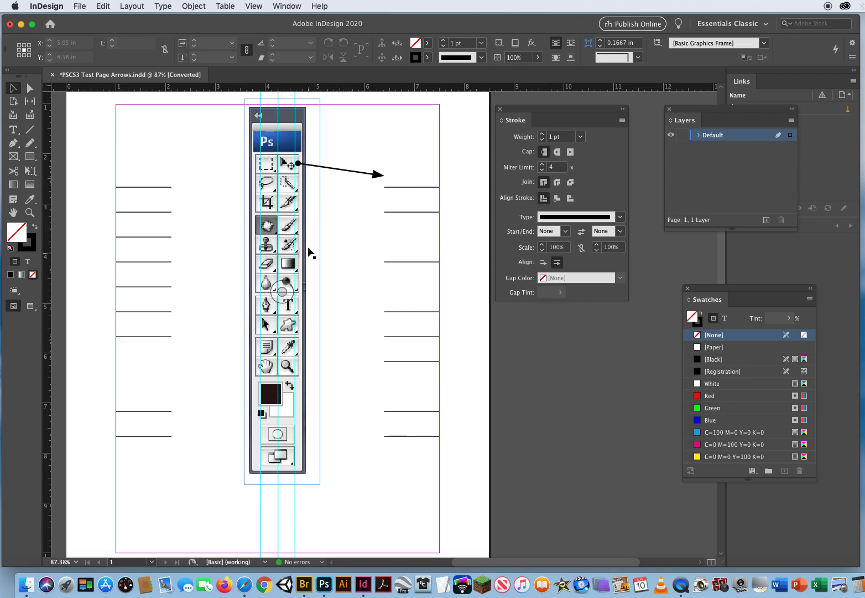
# Change the start shape of the line beside the toolbox's Move tool to SquareSolid.
pyautogui.moveTo(343, 165); pyautogui.dragTo(329, 189)
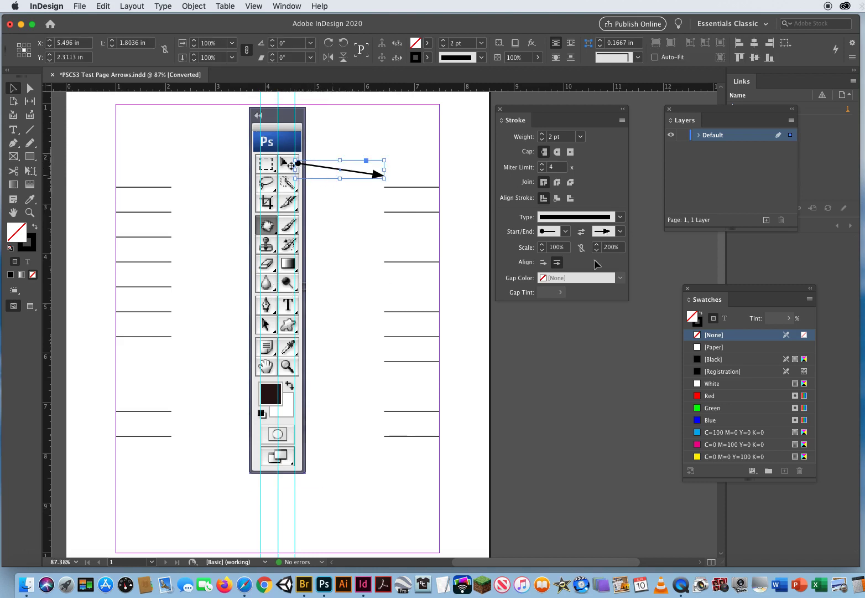
pyautogui.click(566, 231)
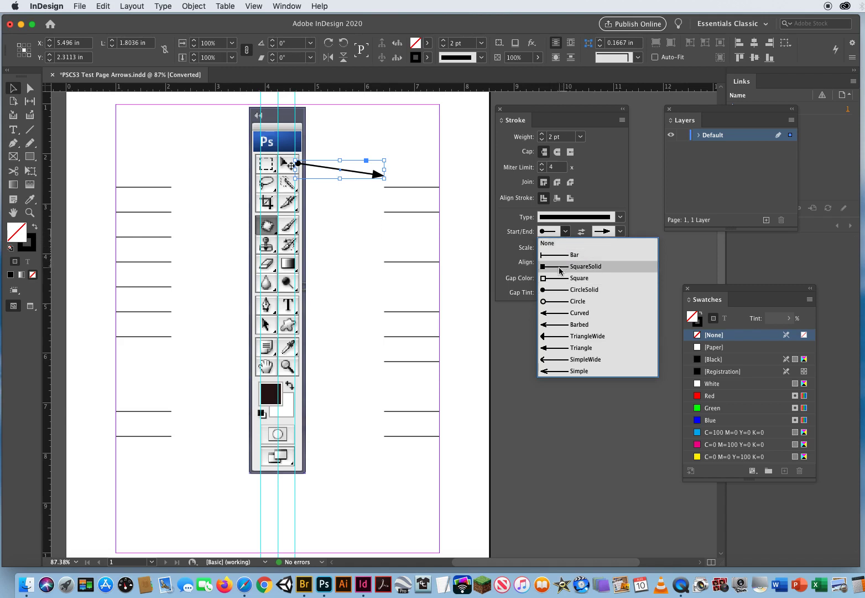
pyautogui.click(559, 267)
# Scale only the line's start square to 200% and deselect the line.
pyautogui.click(557, 247)
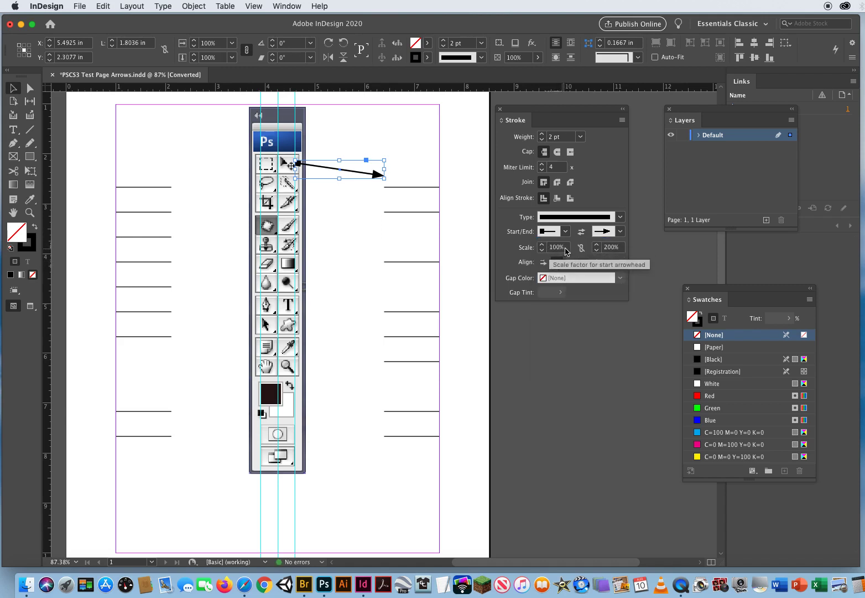
pyautogui.write('2')
pyautogui.press('Return')
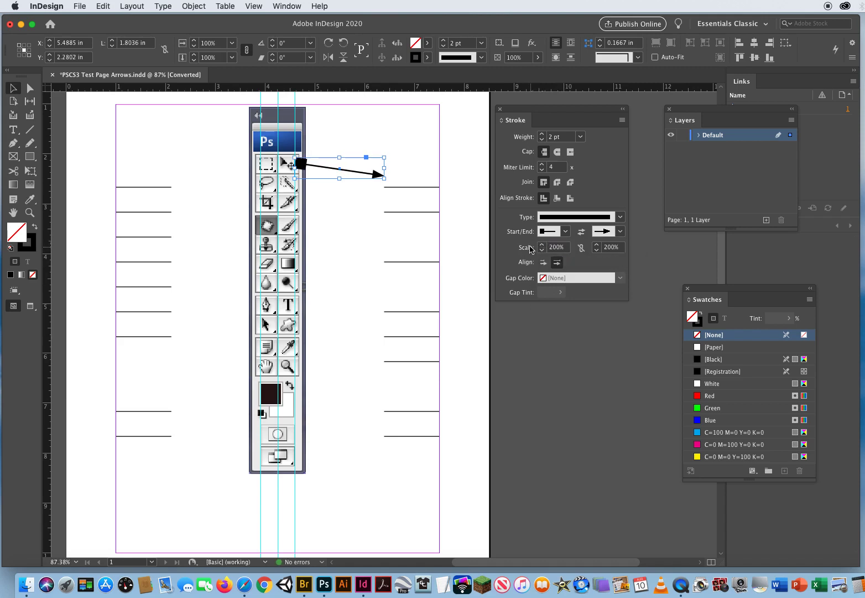
pyautogui.click(460, 272)
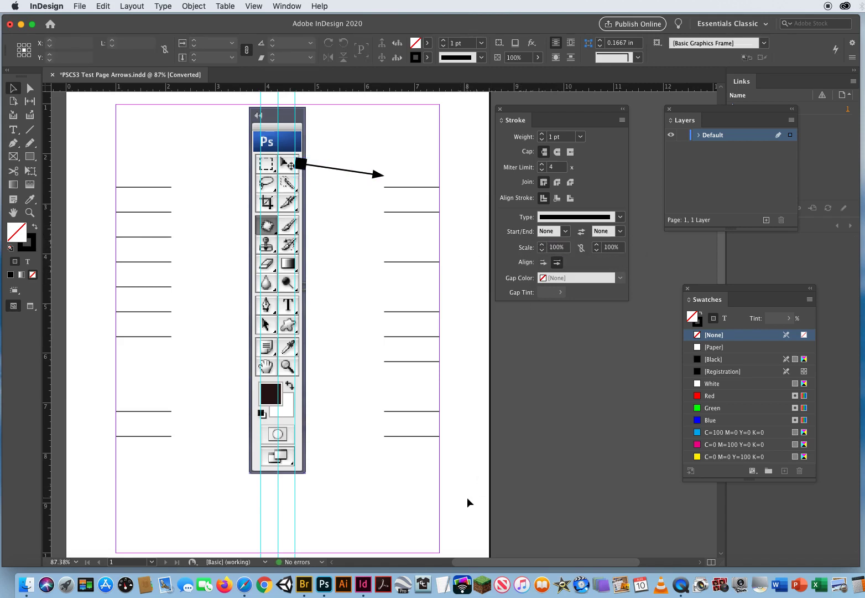
# Undo the last arrowhead scaling on the line and deselect it.
pyautogui.click(328, 168)
pyautogui.click(103, 6)
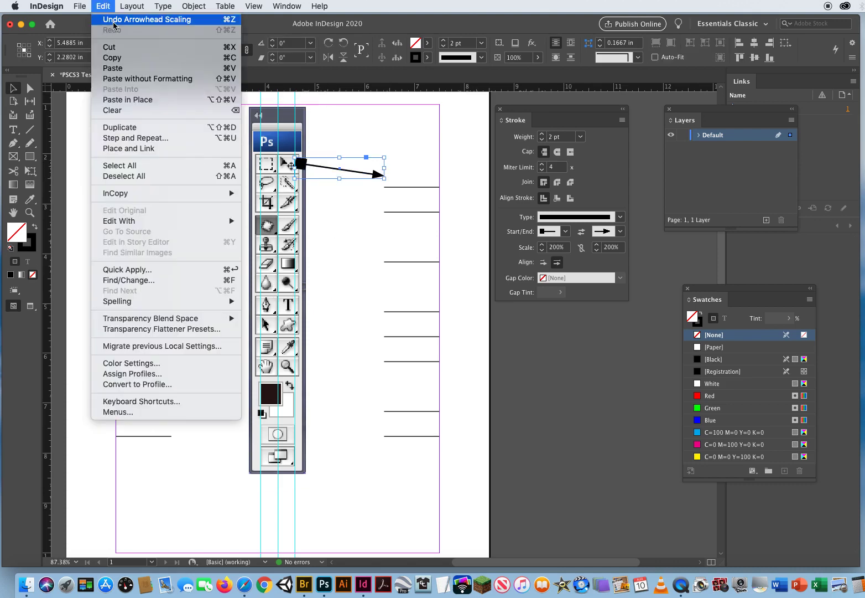
pyautogui.press('super+z')
pyautogui.click(443, 306)
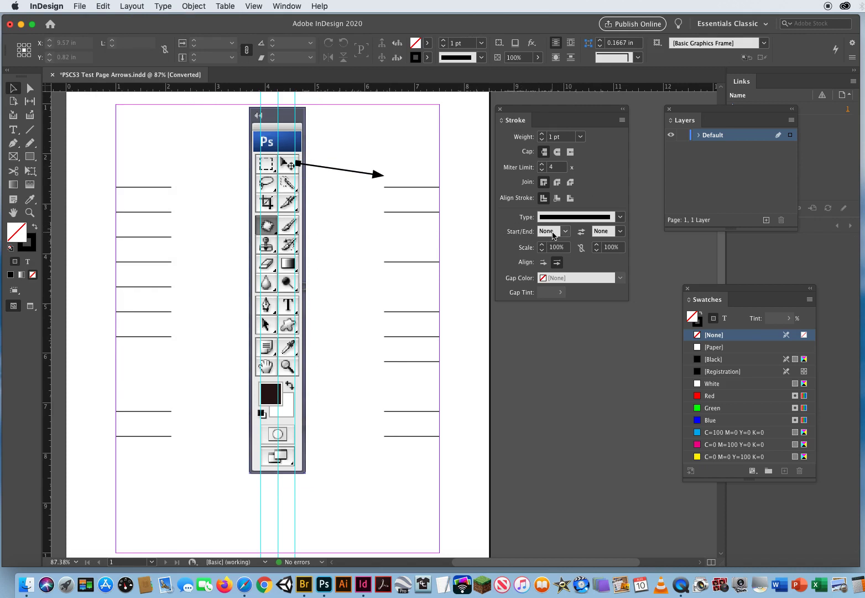
# Increase the arrow line's stroke weight to 9 pt.
pyautogui.click(348, 170)
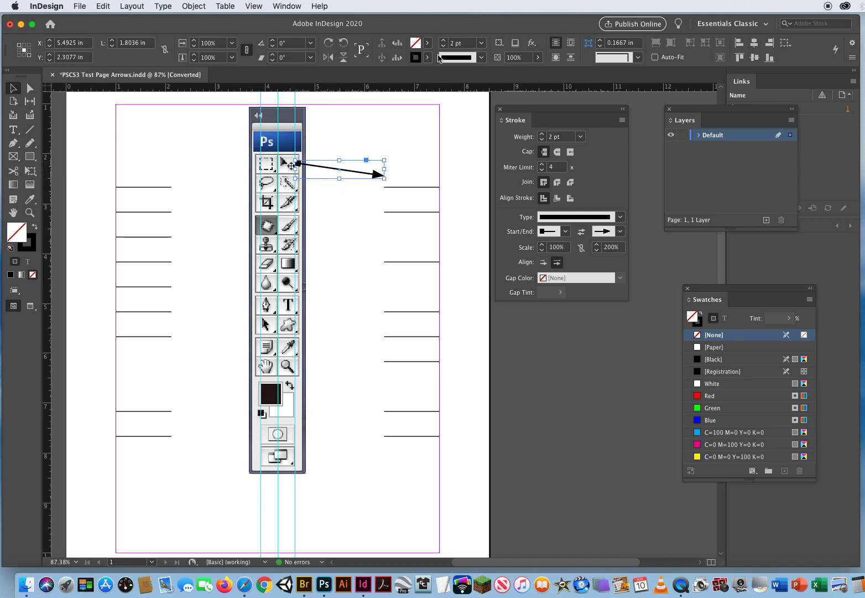
pyautogui.moveTo(559, 136); pyautogui.dragTo(517, 145)
pyautogui.click(542, 135)
pyautogui.click(542, 134)
pyautogui.click(543, 135)
pyautogui.click(543, 134)
pyautogui.click(542, 134)
pyautogui.click(543, 135)
pyautogui.click(543, 135)
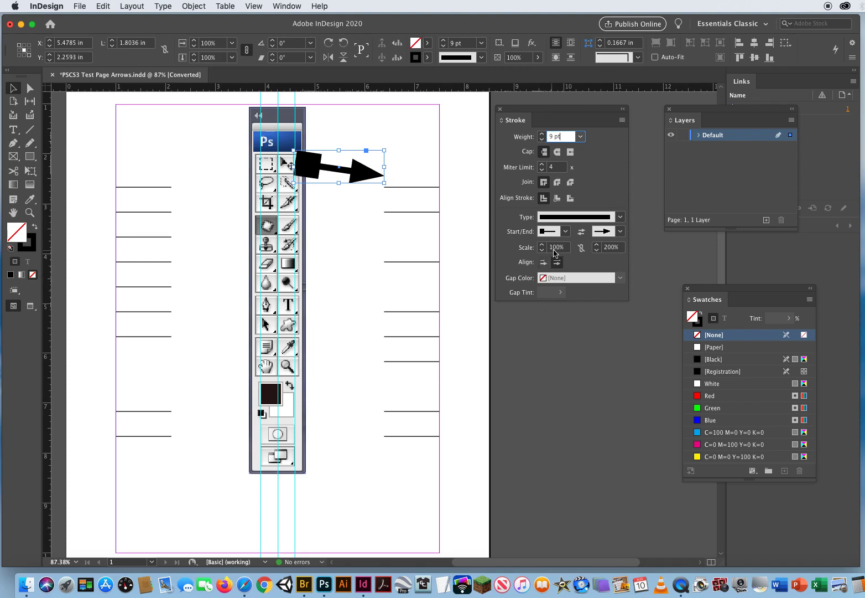
# Link the start and end arrowhead scales and reduce them proportionally to 58% and 116%.
pyautogui.click(581, 247)
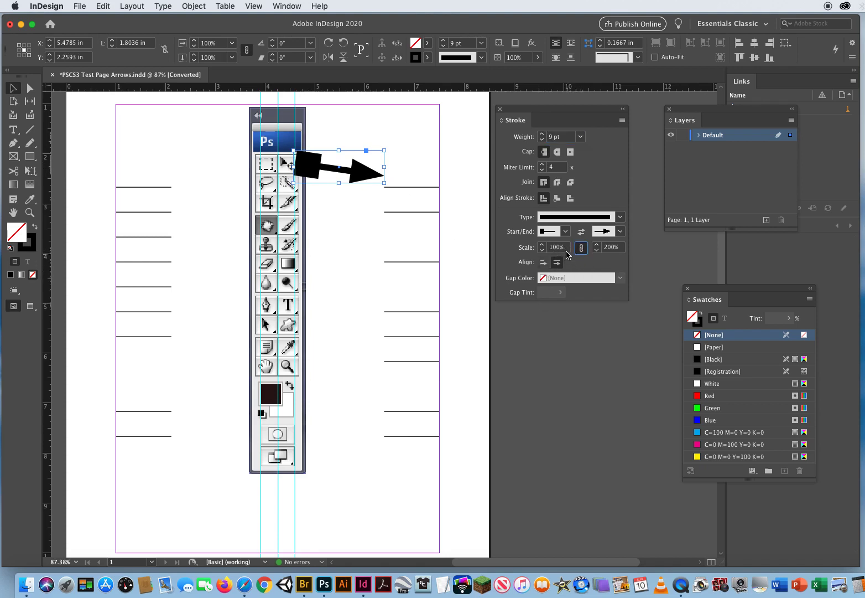
pyautogui.click(542, 250)
pyautogui.click(542, 250)
pyautogui.click(541, 250)
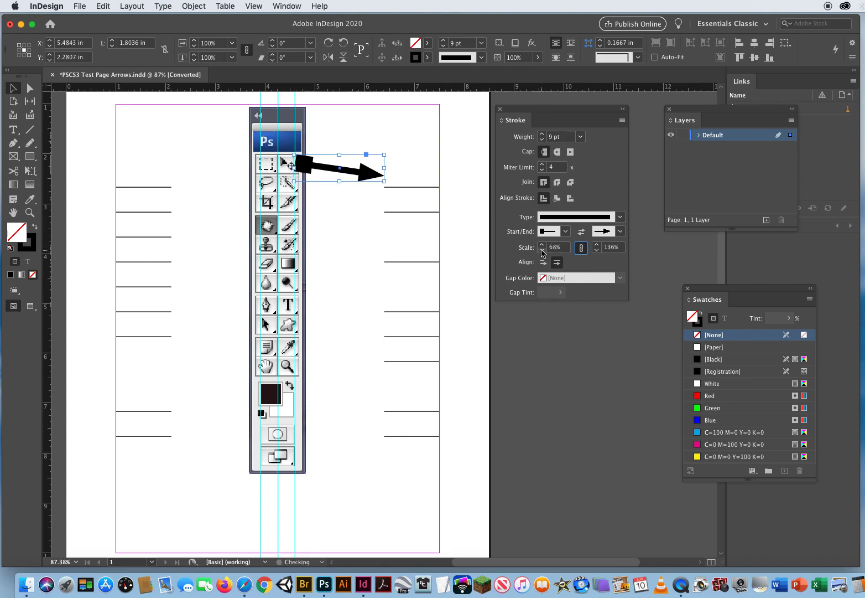
pyautogui.keyDown('shift'); pyautogui.click(541, 250); pyautogui.keyUp('shift')
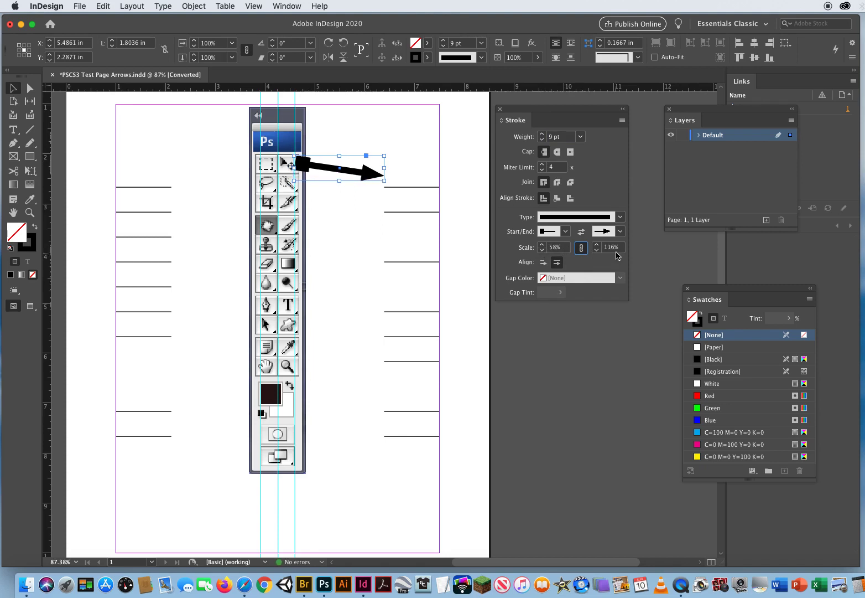
# Set the linked end arrowhead scale to 50%, and unlink the scales to set the start scale to 50% as well.
pyautogui.press('Tab')
pyautogui.write('5')
pyautogui.press('Return')
pyautogui.click(581, 248)
pyautogui.moveTo(566, 248); pyautogui.dragTo(541, 249)
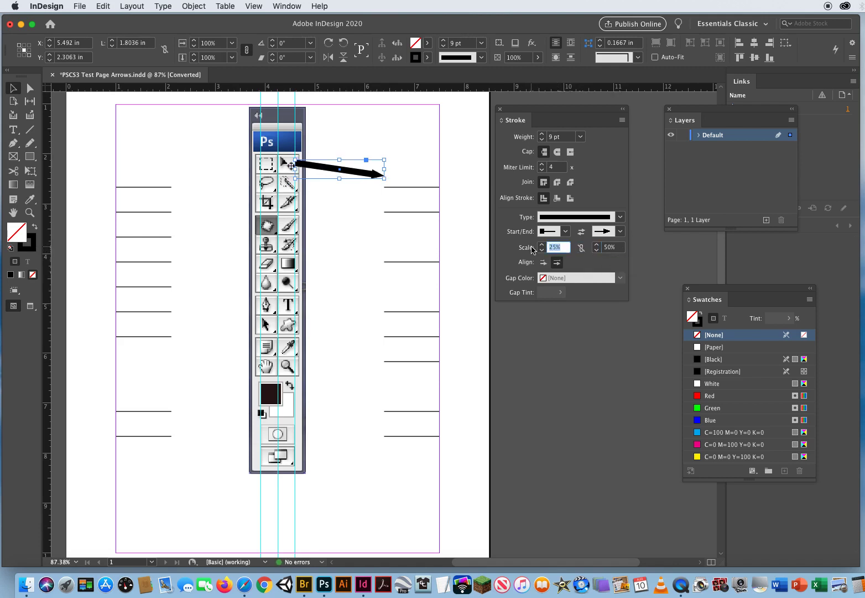
pyautogui.write('50')
pyautogui.press('Return')
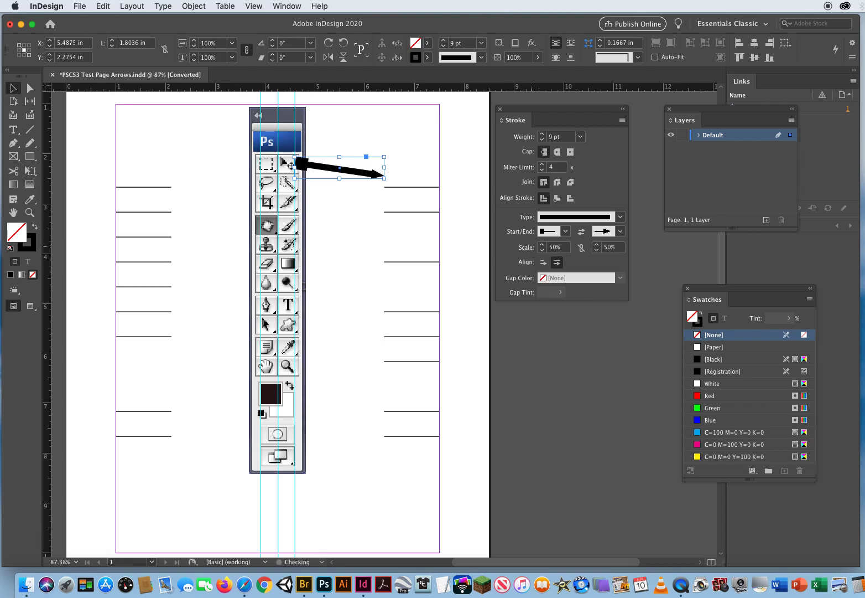
# Link the arrowhead scales again and raise both start and end to 80%.
pyautogui.click(581, 248)
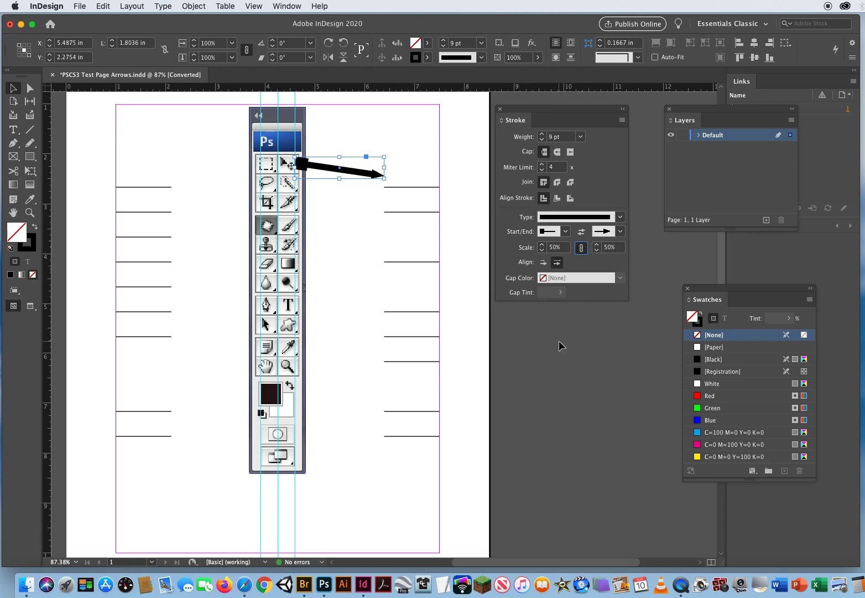
pyautogui.click(597, 245)
pyautogui.click(597, 245)
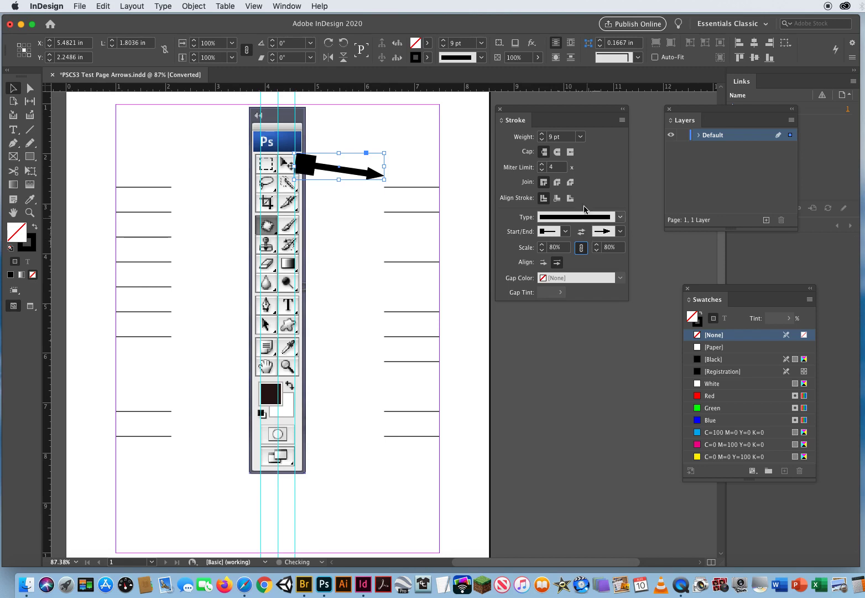
# Try the Thick - Thick stroke type on the arrow and settle on Thick - Thin.
pyautogui.click(570, 217)
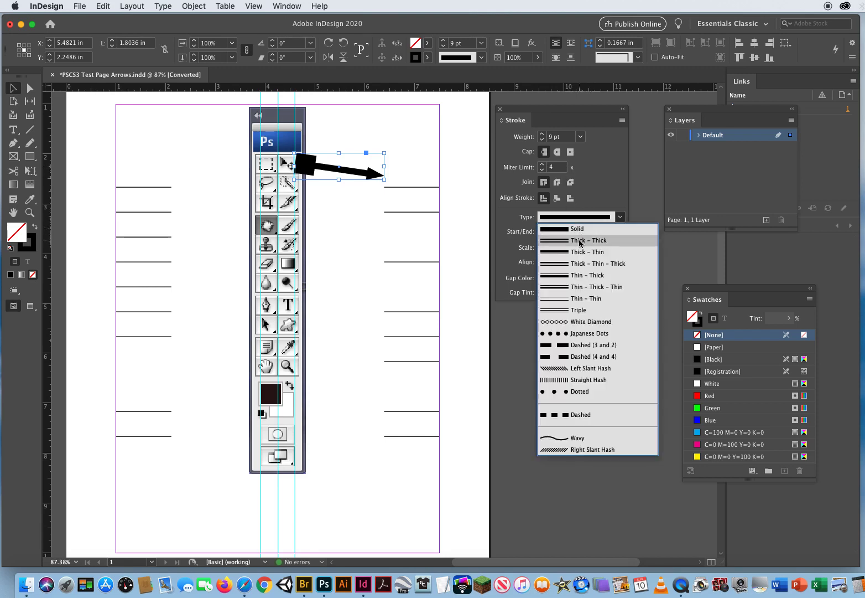
pyautogui.click(579, 241)
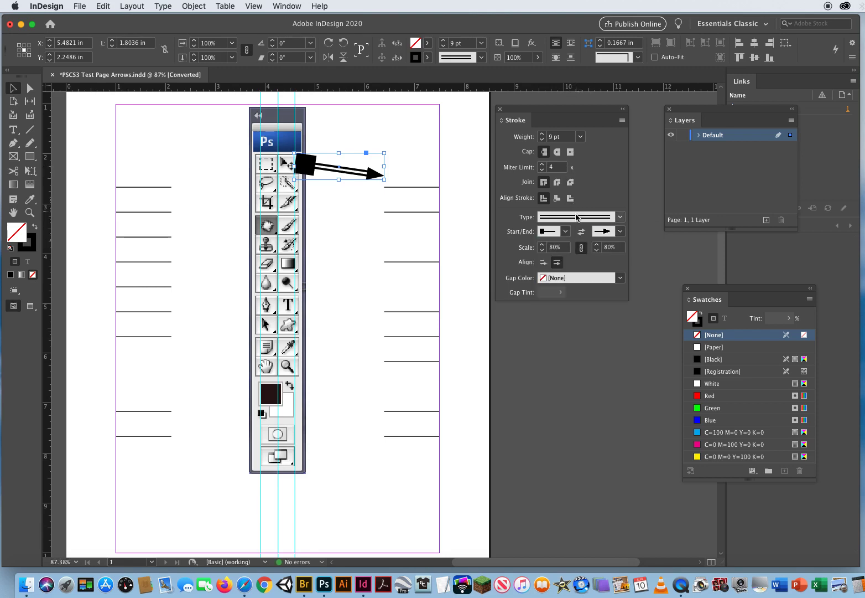
pyautogui.click(575, 218)
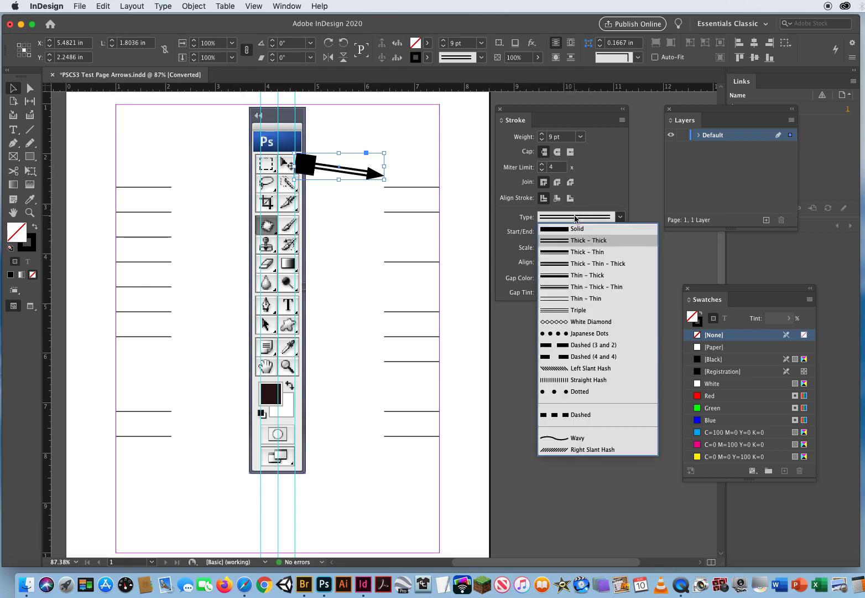
pyautogui.click(568, 253)
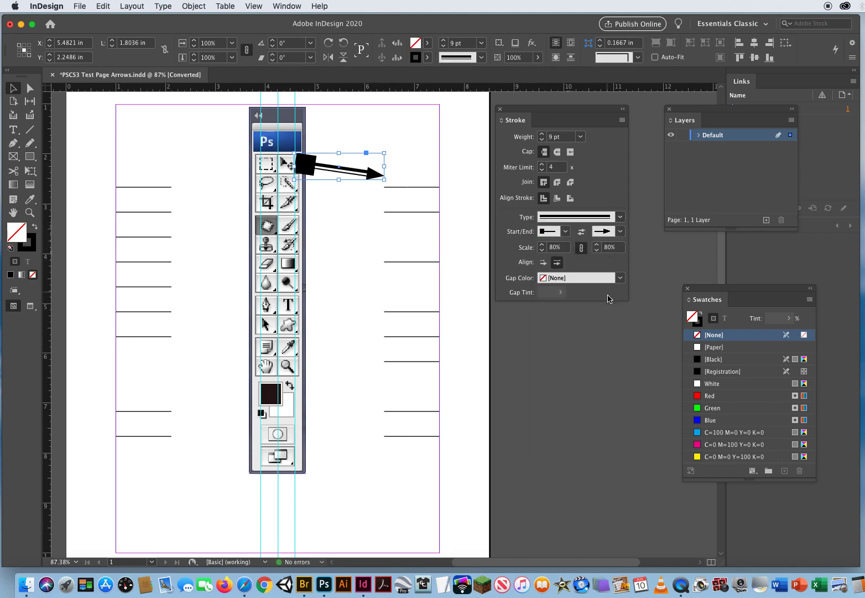
# Set the arrow stroke's gap color to Red and deselect the arrow.
pyautogui.click(620, 278)
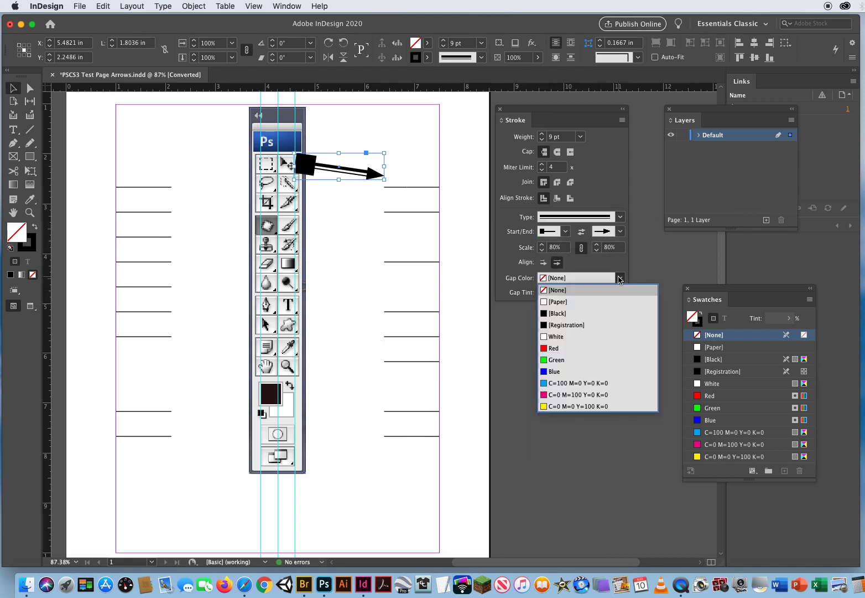
pyautogui.click(555, 349)
pyautogui.click(337, 390)
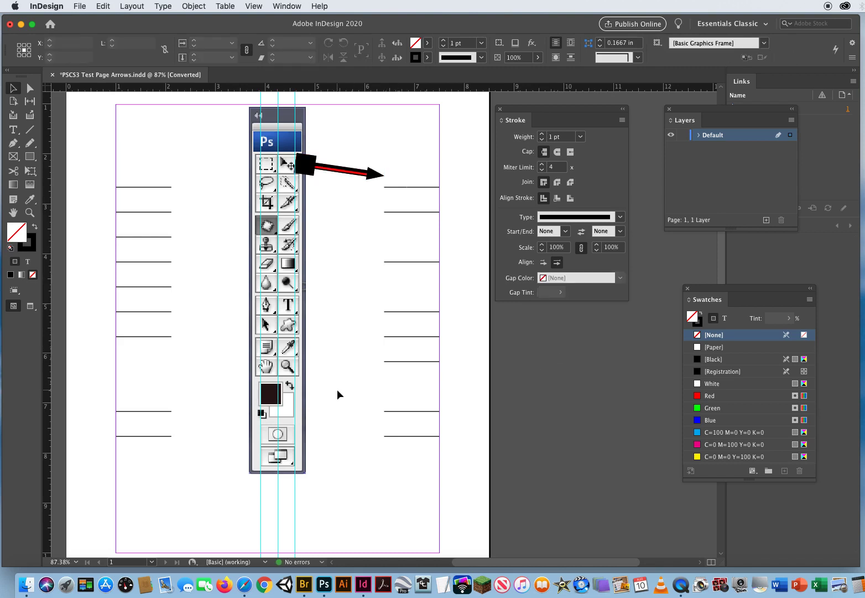
# Unlink the arrowhead scales and reduce only the arrow's start scale to 38%.
pyautogui.click(317, 167)
pyautogui.click(580, 249)
pyautogui.click(563, 247)
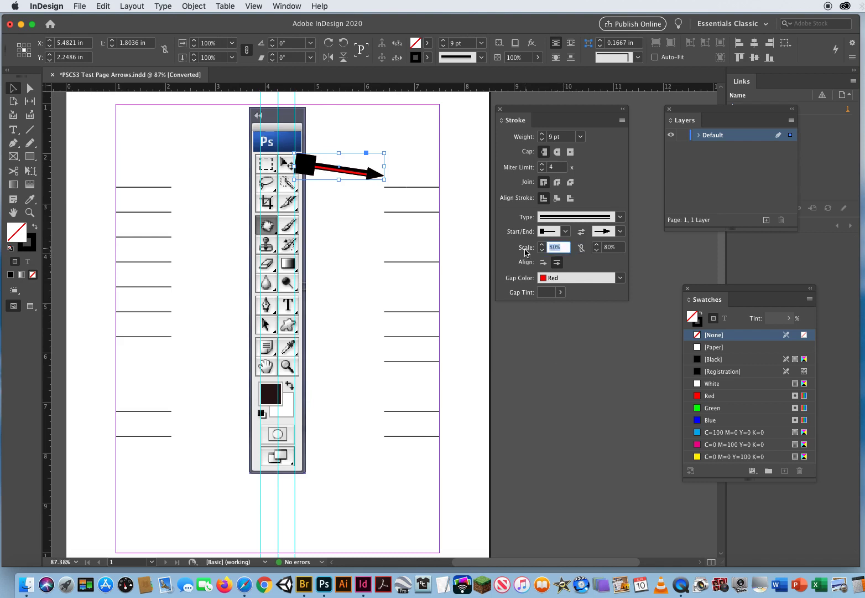
pyautogui.click(541, 250)
pyautogui.click(541, 251)
pyautogui.click(541, 250)
pyautogui.click(542, 251)
pyautogui.click(541, 251)
pyautogui.click(542, 251)
# Set the arrow's start shape to None, keeping the Triangle end, and deselect it.
pyautogui.click(565, 230)
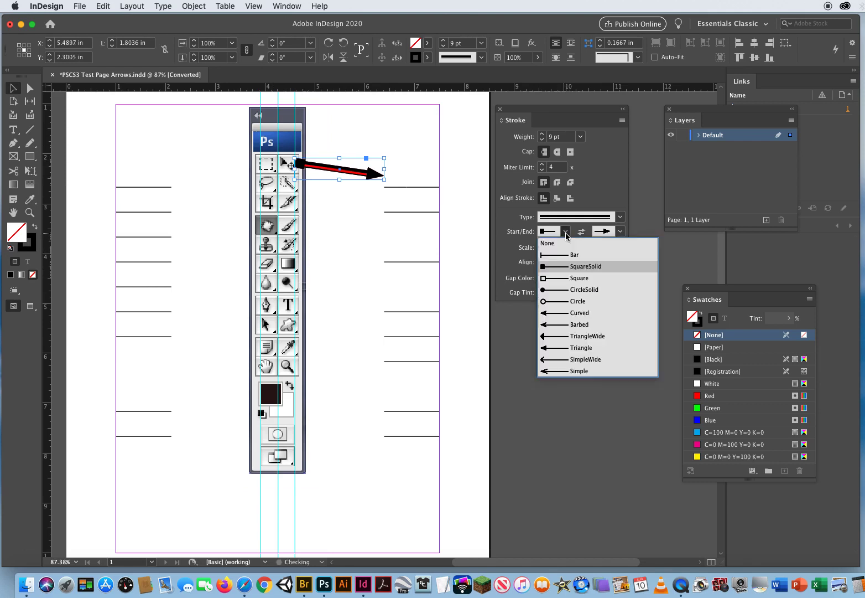
pyautogui.click(556, 251)
pyautogui.click(355, 477)
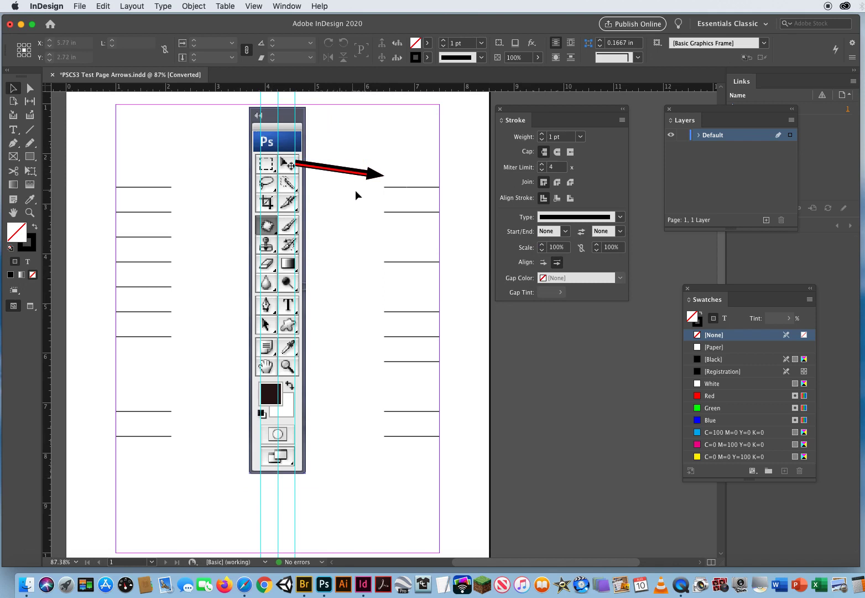
# Duplicate the arrow three times down the toolbox's right side and move the lowest copy's start point up to the Gradient tool.
pyautogui.moveTo(342, 174); pyautogui.dragTo(352, 305)
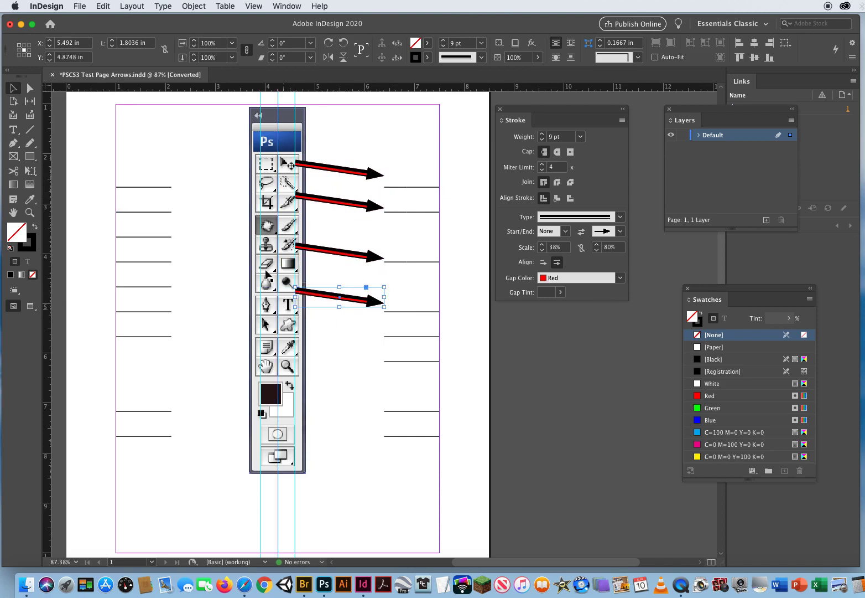
pyautogui.click(30, 89)
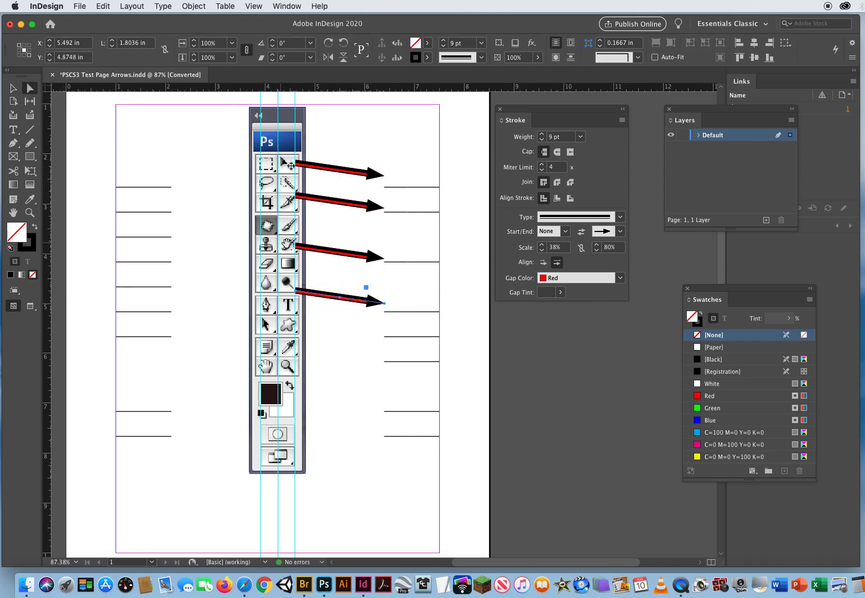
pyautogui.click(299, 292)
pyautogui.click(299, 294)
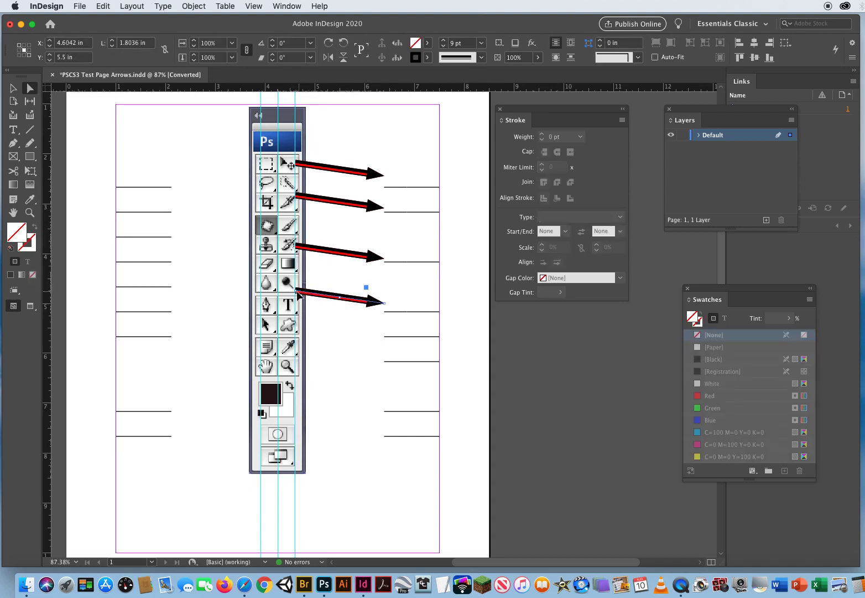
pyautogui.moveTo(298, 290); pyautogui.dragTo(295, 268)
# Move the two middle arrows' start points up to the tools above, and lower the bottom arrow's tip toward the second-lowest right-hand answer line.
pyautogui.click(320, 248)
pyautogui.moveTo(297, 246); pyautogui.dragTo(298, 178)
pyautogui.click(318, 199)
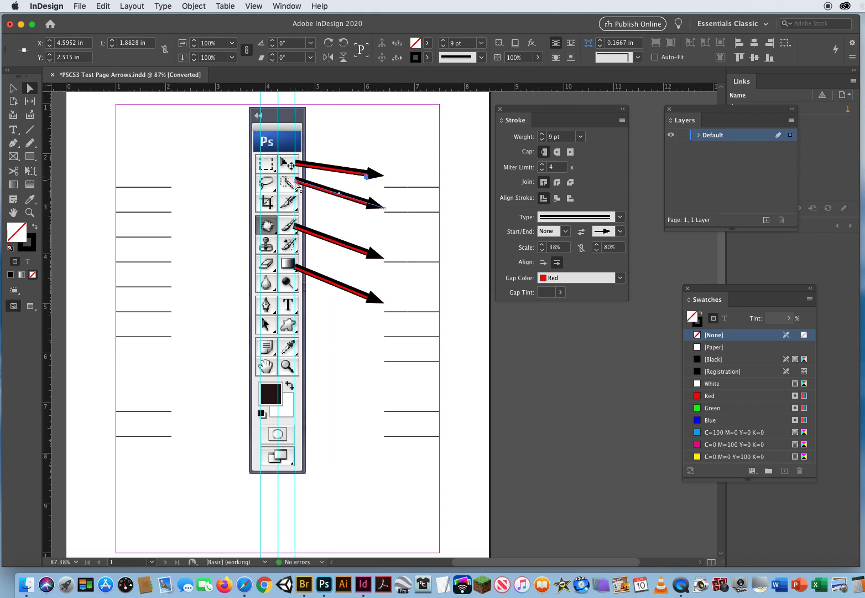
pyautogui.click(406, 142)
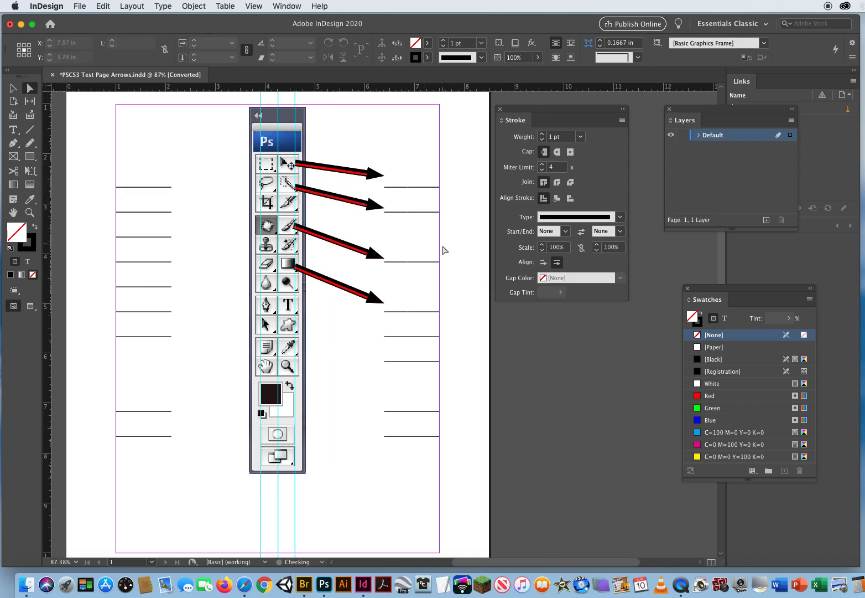
pyautogui.moveTo(384, 305)
pyautogui.mouseDown()
pyautogui.moveTo(363, 364)
pyautogui.moveTo(373, 399)
pyautogui.moveTo(385, 399)
pyautogui.mouseUp()
pyautogui.click(467, 384)
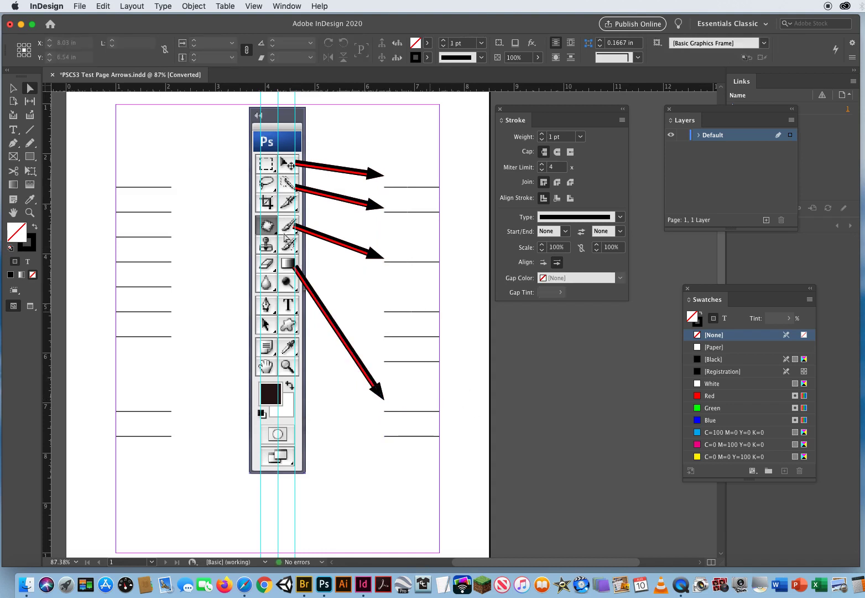
# Dock the Swatches and Stroke panels together below the Links panel, and place the floating Layers panel beside the page.
pyautogui.moveTo(510, 120)
pyautogui.mouseDown()
pyautogui.moveTo(624, 189)
pyautogui.moveTo(552, 187)
pyautogui.mouseUp()
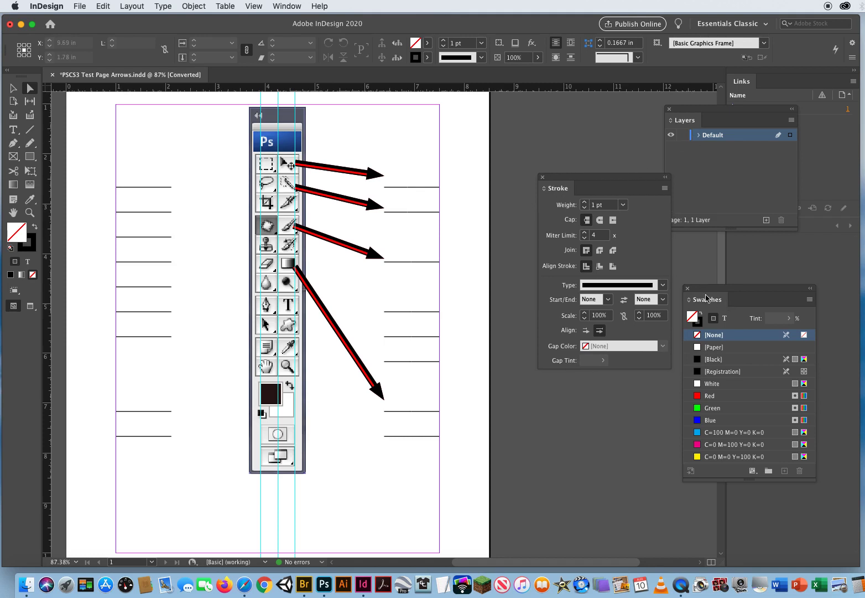
pyautogui.moveTo(706, 302)
pyautogui.mouseDown()
pyautogui.moveTo(800, 246)
pyautogui.moveTo(758, 283)
pyautogui.moveTo(673, 307)
pyautogui.moveTo(587, 433)
pyautogui.moveTo(578, 417)
pyautogui.mouseUp()
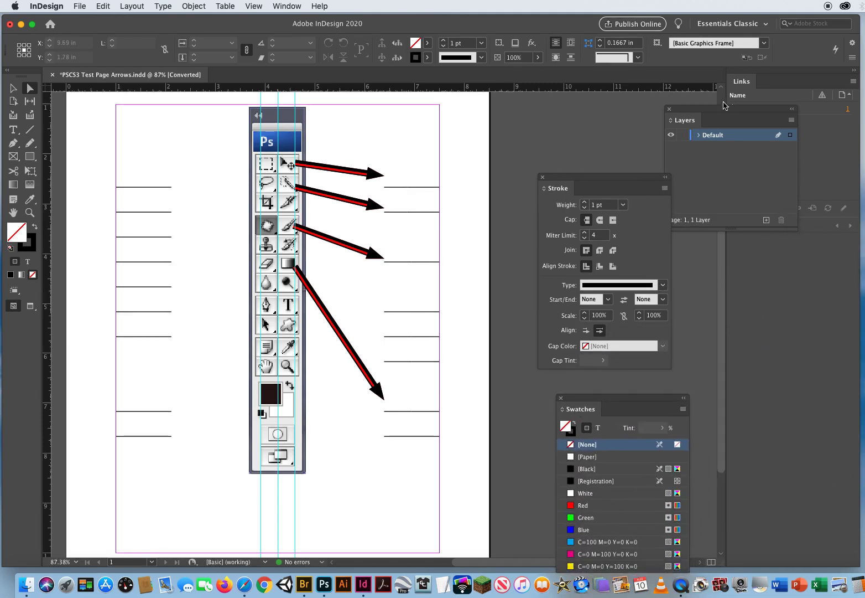
pyautogui.moveTo(694, 109); pyautogui.dragTo(567, 107)
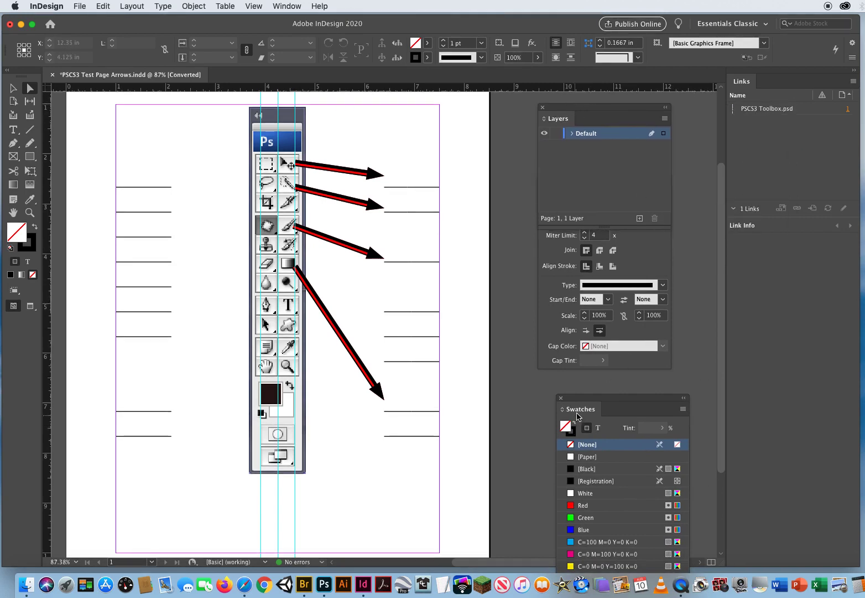
pyautogui.moveTo(577, 409); pyautogui.dragTo(755, 566)
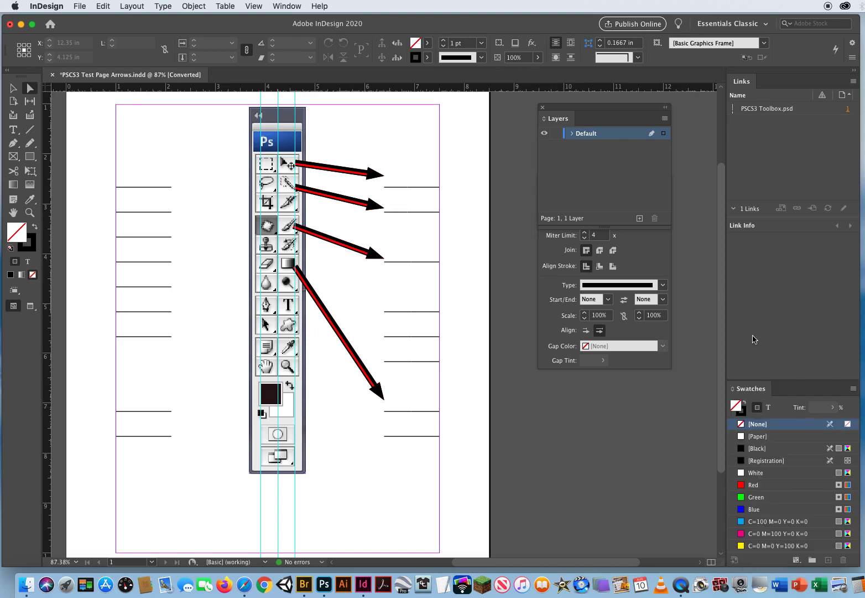
pyautogui.click(559, 240)
pyautogui.moveTo(558, 189)
pyautogui.mouseDown()
pyautogui.moveTo(763, 360)
pyautogui.moveTo(781, 391)
pyautogui.mouseUp()
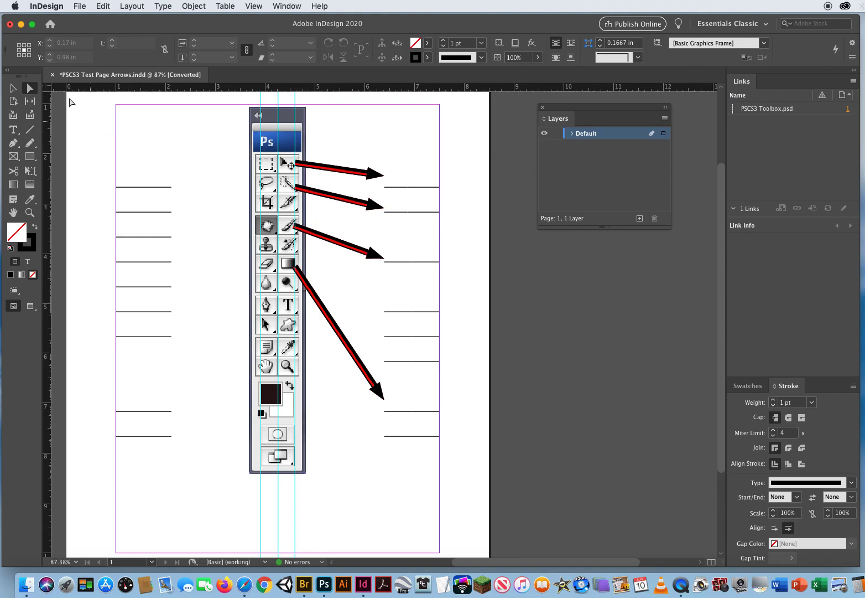
# Close the PSCS3 Test Page Arrows document.
pyautogui.press('super+w')
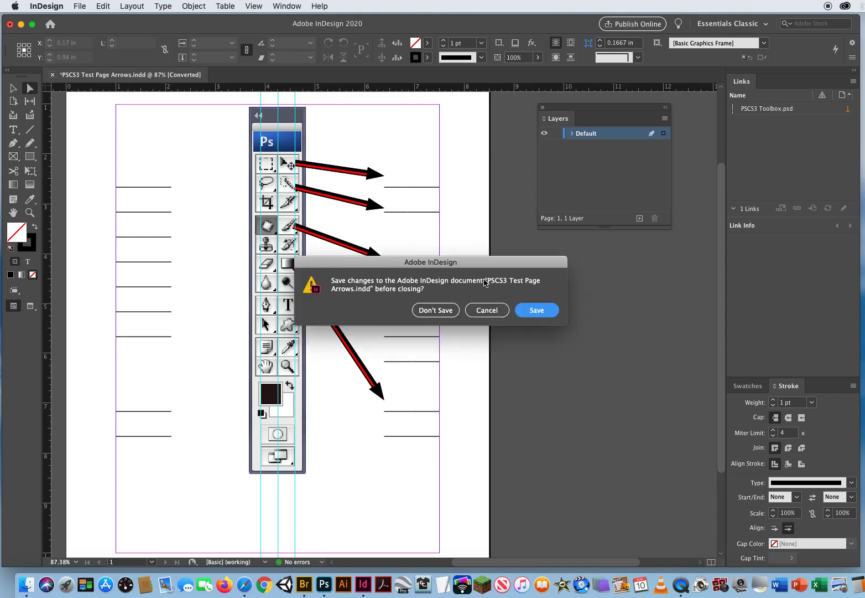